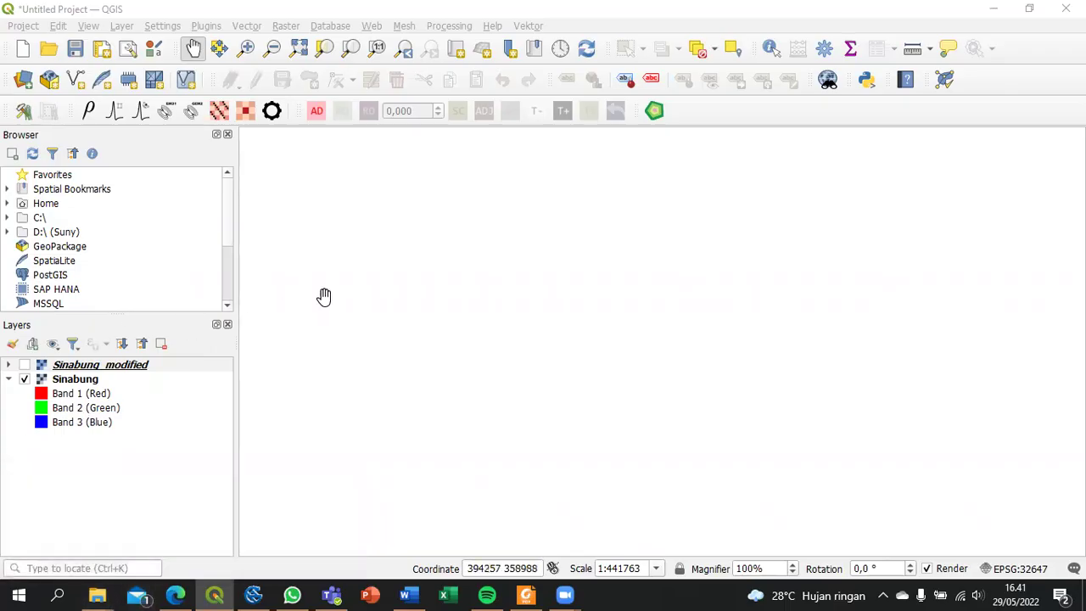
# Select the Sinabung layer, open the Georeferencer and load the Sinabung.jpg raster into it
pyautogui.click(174, 409)
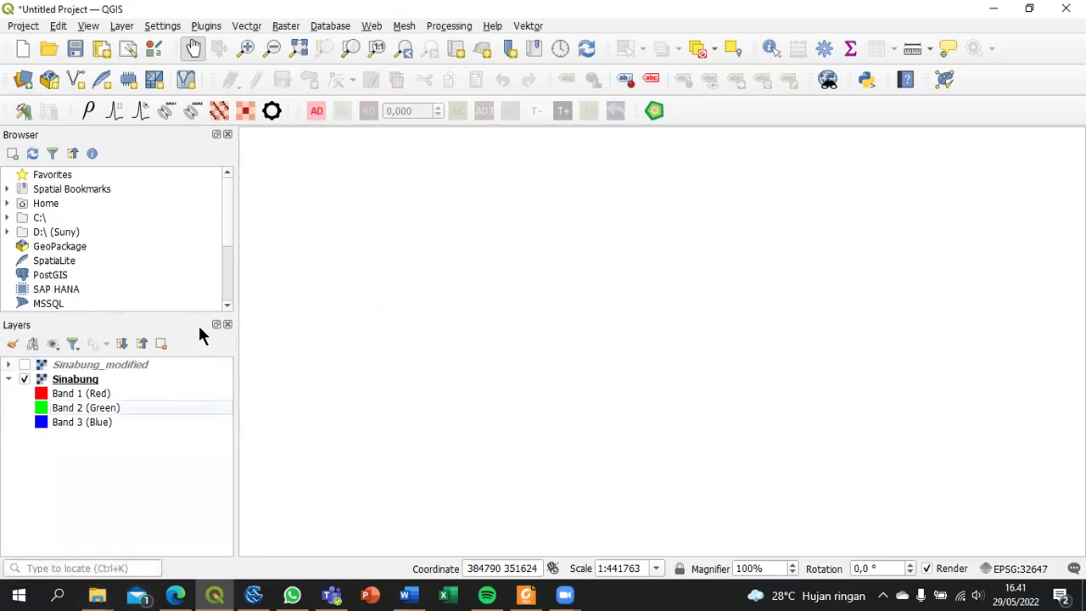
pyautogui.click(119, 378)
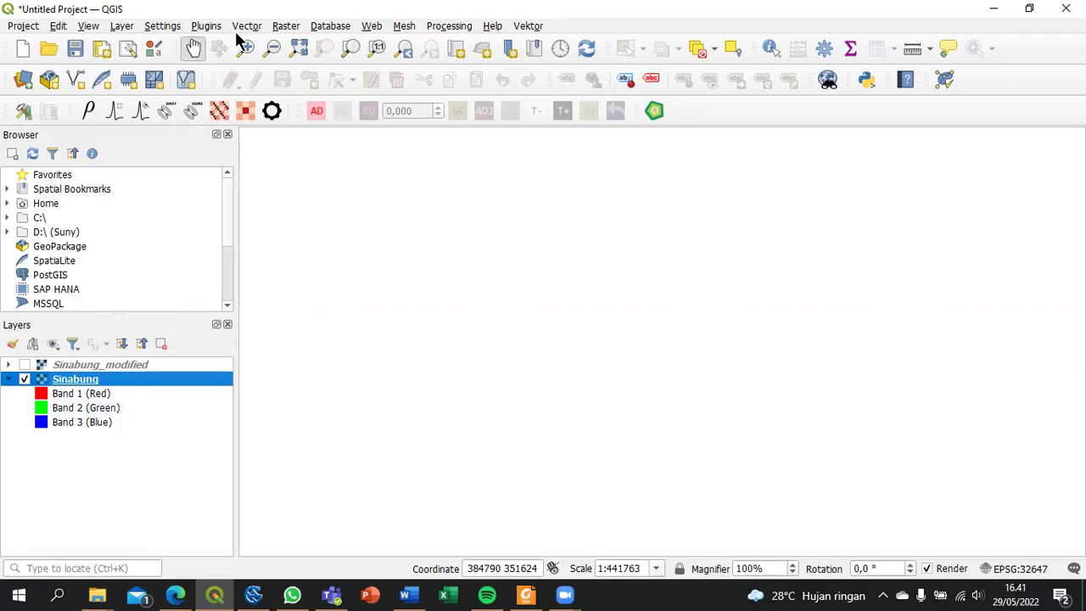
pyautogui.click(286, 26)
pyautogui.click(312, 78)
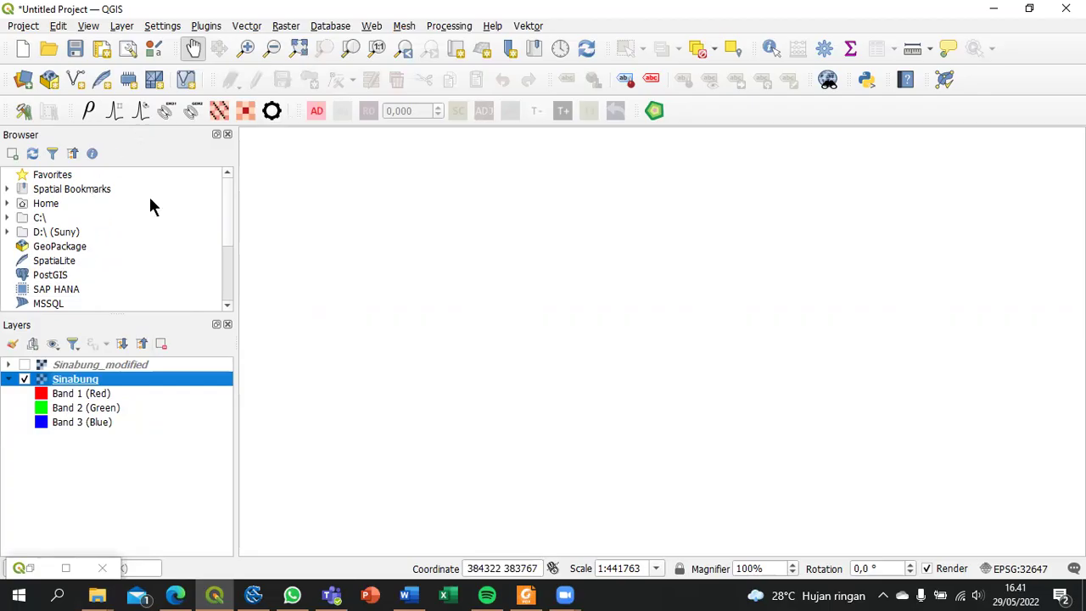
pyautogui.click(67, 567)
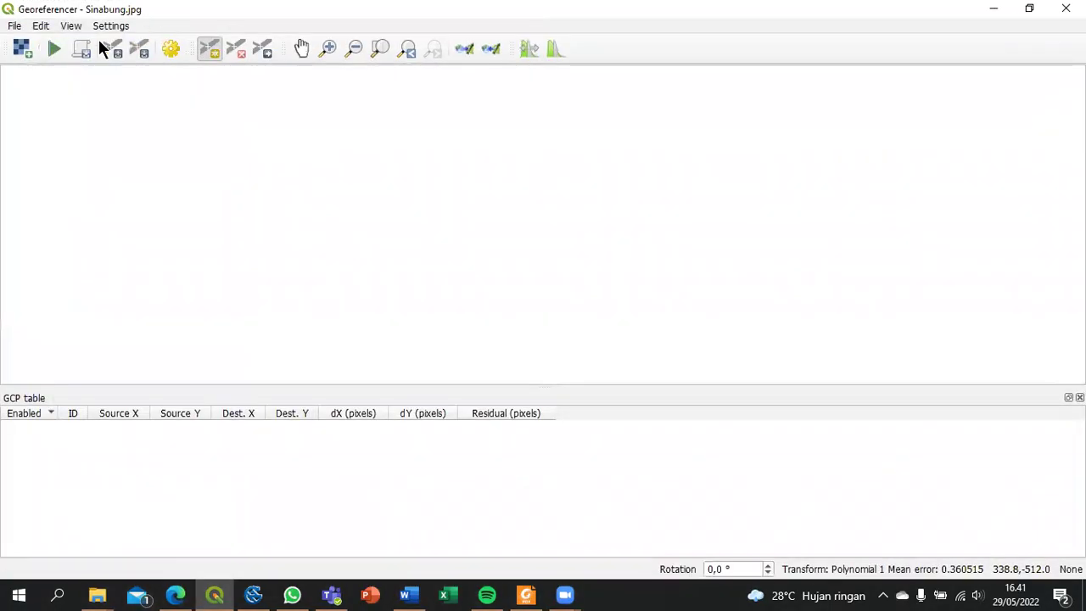
pyautogui.click(22, 55)
pyautogui.click(211, 178)
pyautogui.click(438, 434)
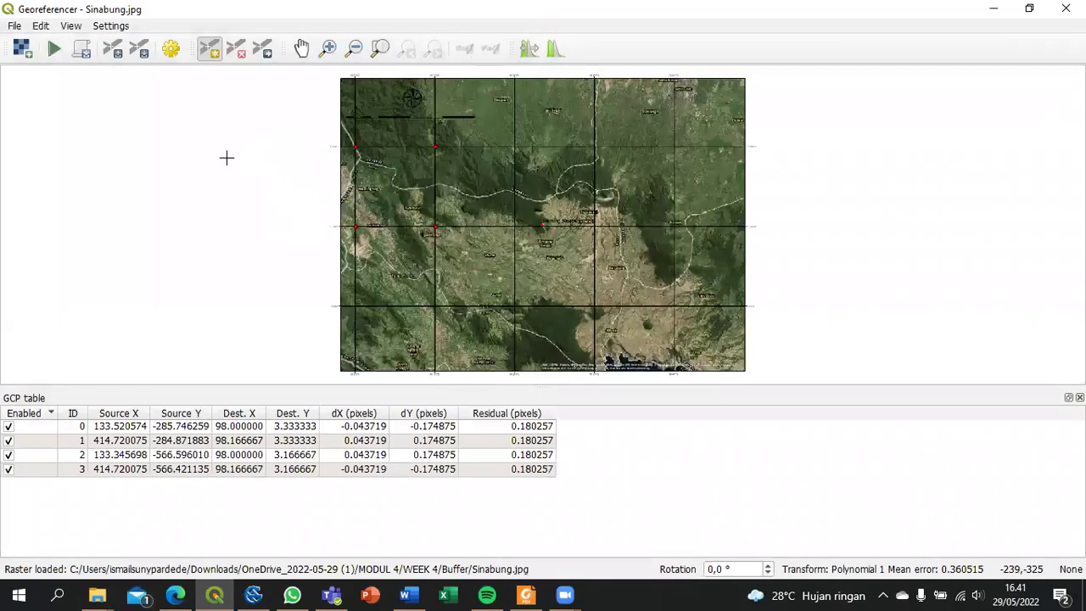
# Examine the four control points at the grid intersections of Sinabung.jpg and close the Georeferencer
pyautogui.scroll(1, 353, 84)
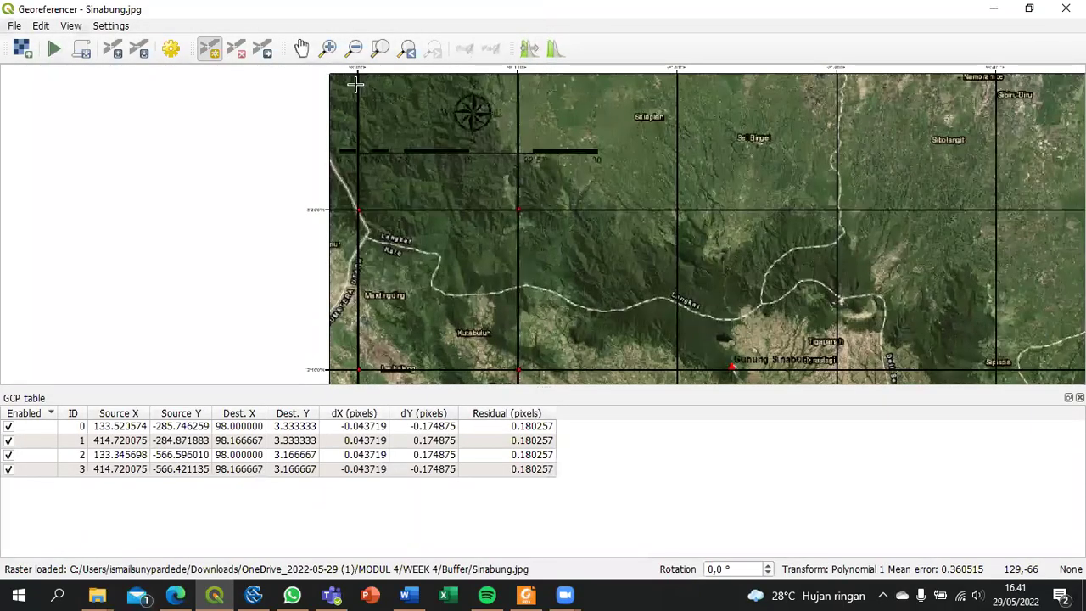
pyautogui.scroll(-1, 355, 80)
pyautogui.scroll(1, 354, 75)
pyautogui.scroll(1, 355, 74)
pyautogui.scroll(-1, 355, 74)
pyautogui.scroll(-1, 399, 255)
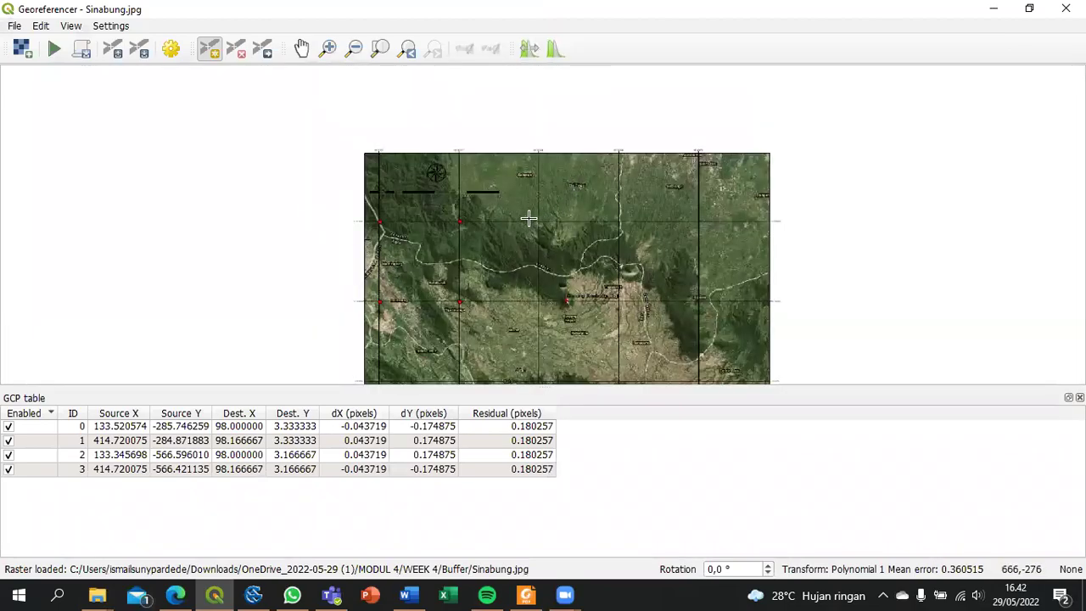
pyautogui.scroll(-1, 428, 283)
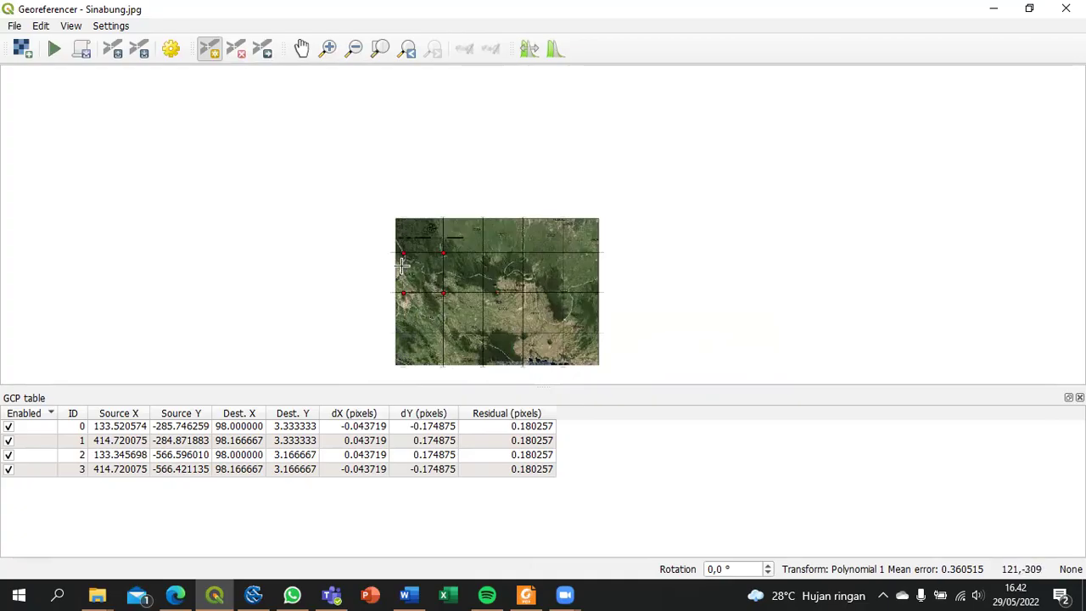
pyautogui.scroll(1, 403, 265)
pyautogui.scroll(1, 402, 313)
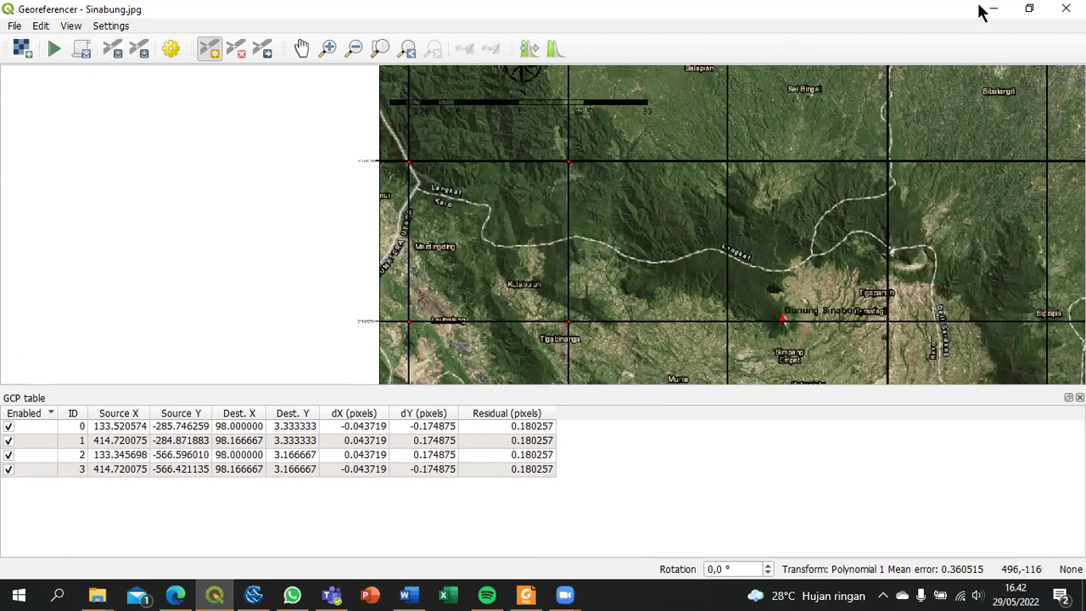
pyautogui.click(1066, 9)
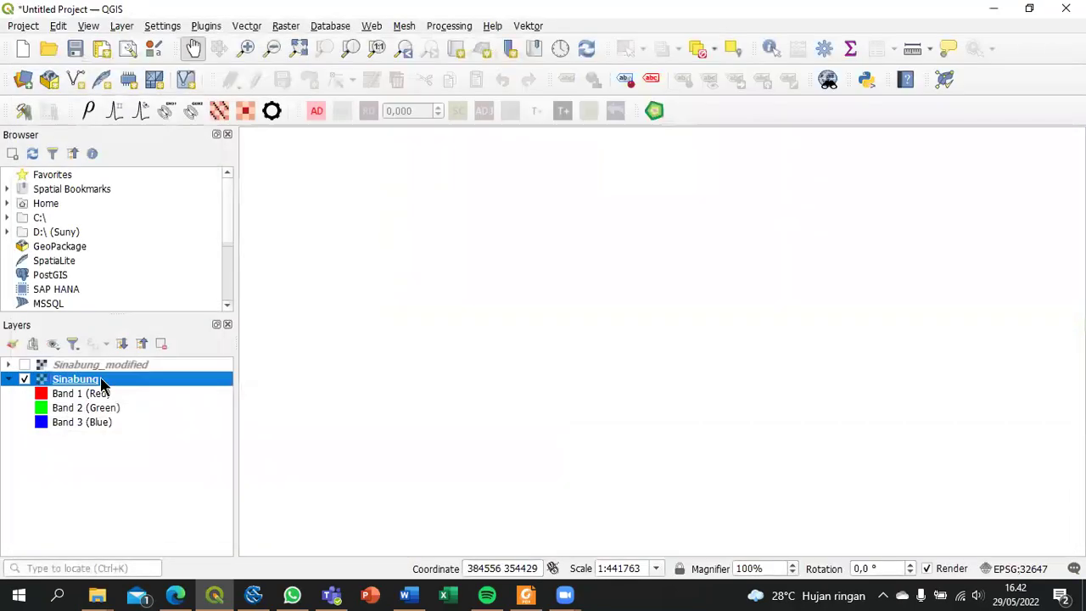
# Show the Sinabung_modified layer in the map and hide the original Sinabung layer
pyautogui.click(24, 378)
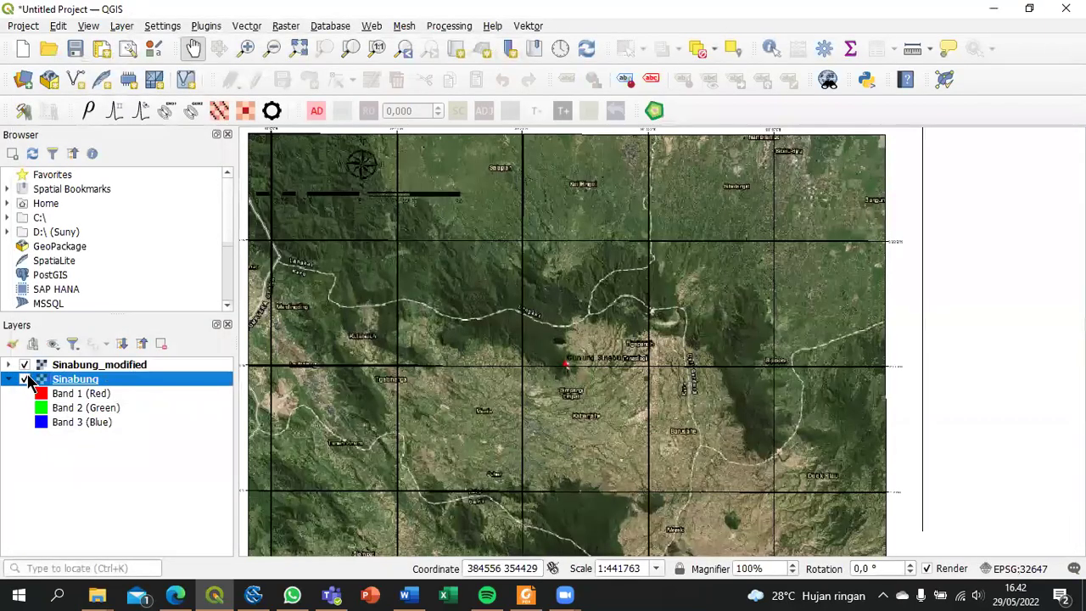
pyautogui.click(25, 378)
pyautogui.moveTo(489, 267); pyautogui.dragTo(524, 293)
pyautogui.scroll(-1, 487, 335)
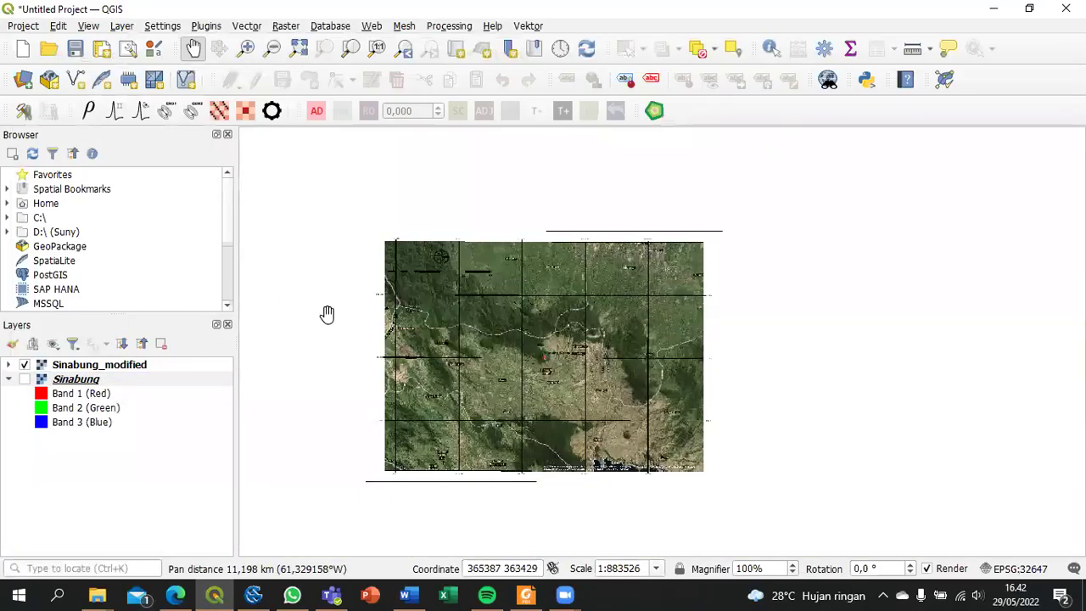
pyautogui.scroll(1, 411, 340)
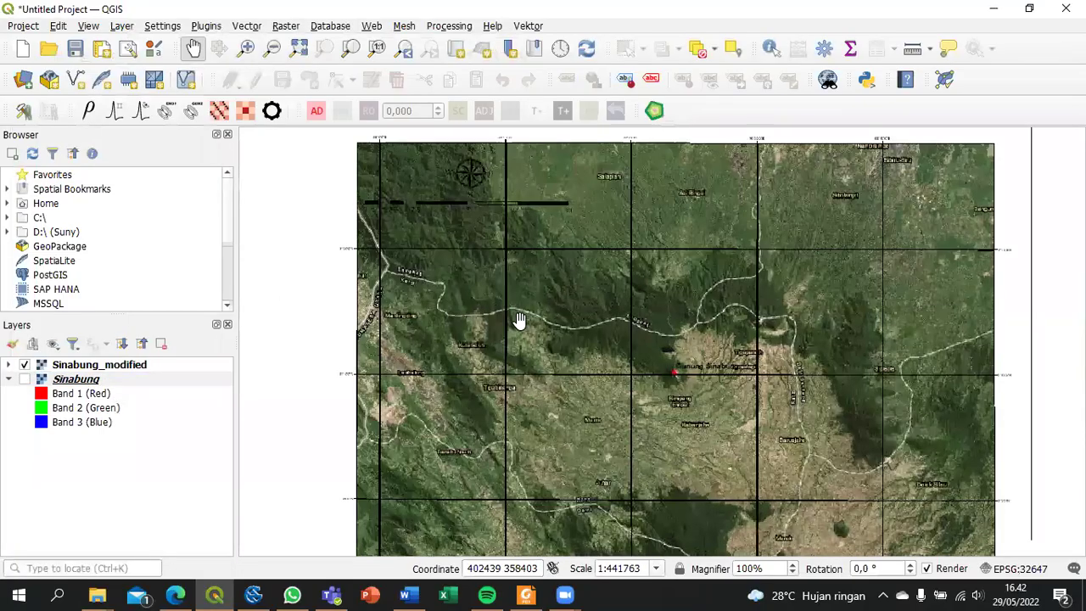
pyautogui.scroll(-1, 516, 317)
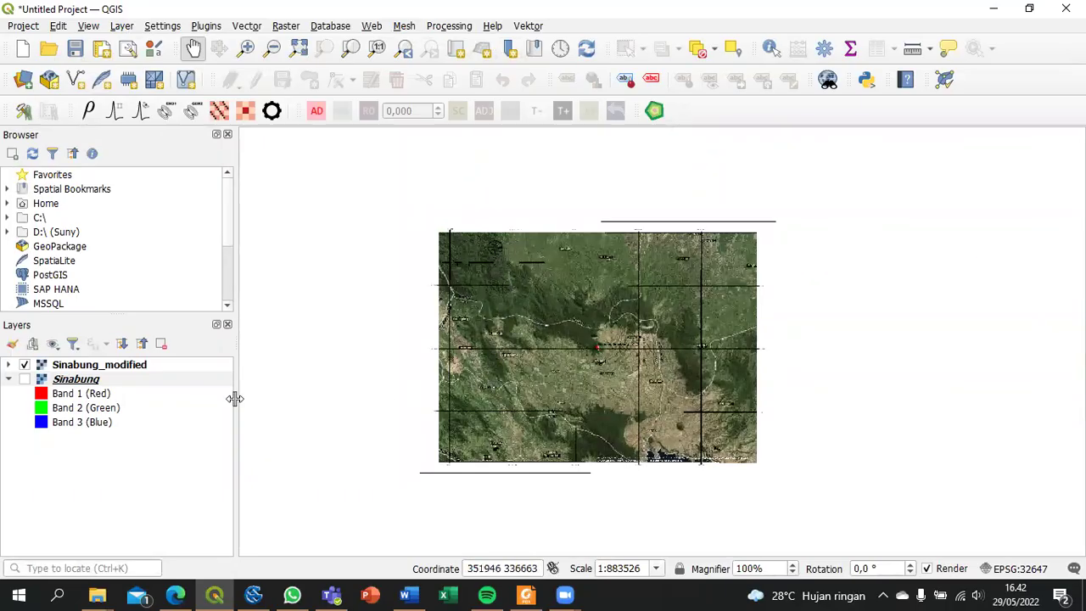
# Open the Warp (Reproject) tool with Sinabung_modified as the input layer
pyautogui.click(90, 365)
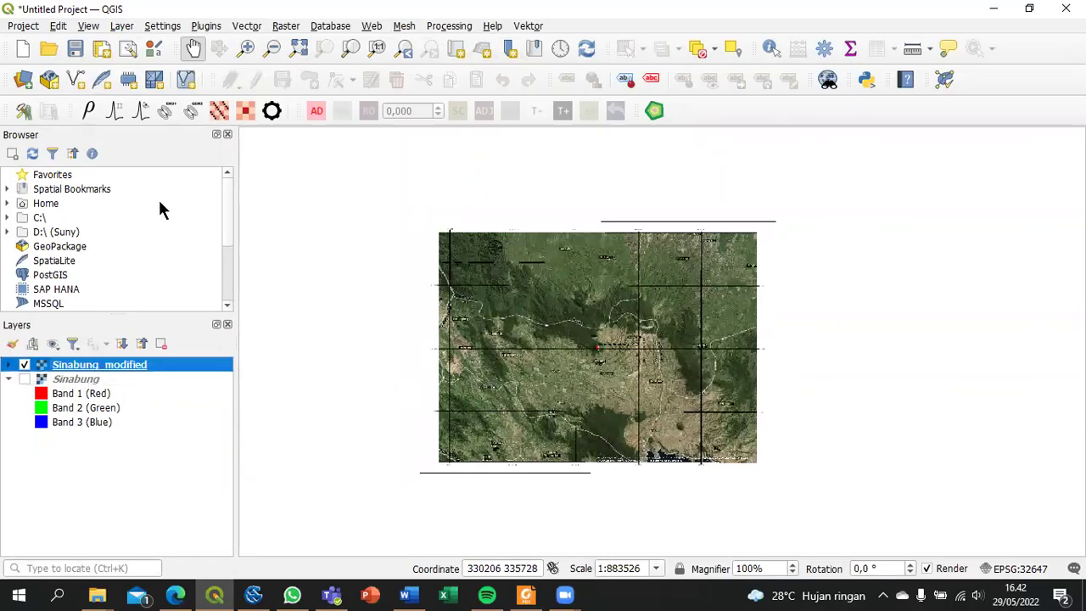
pyautogui.click(286, 27)
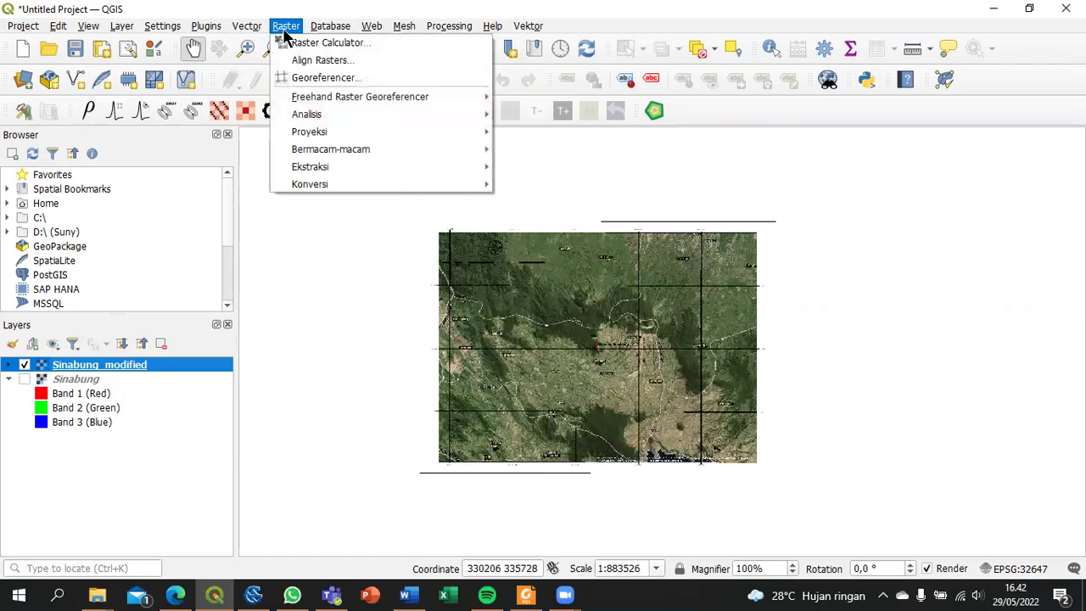
pyautogui.moveTo(356, 135)
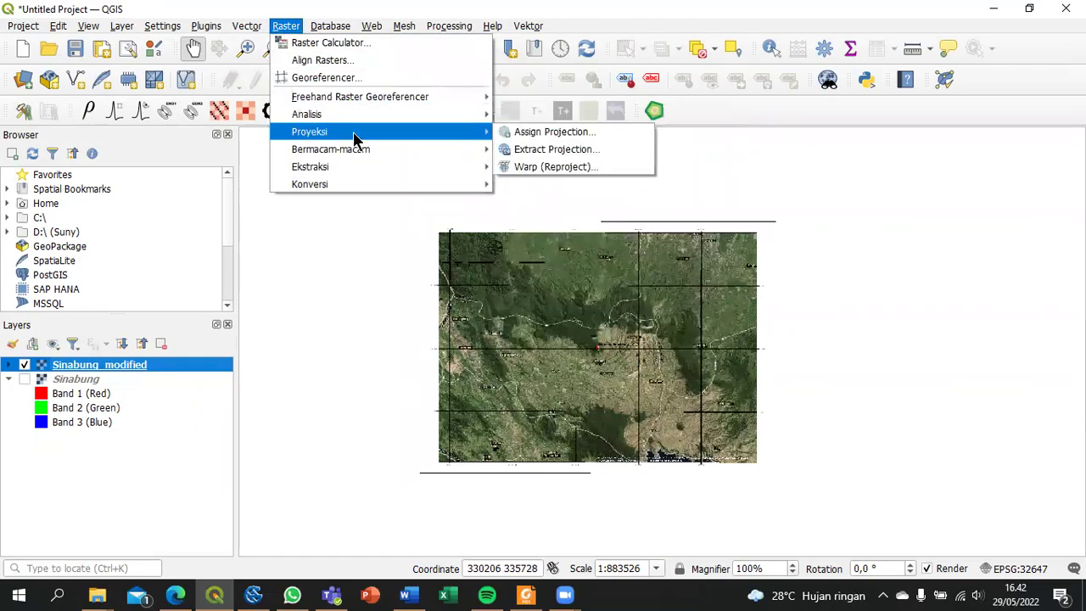
pyautogui.click(543, 167)
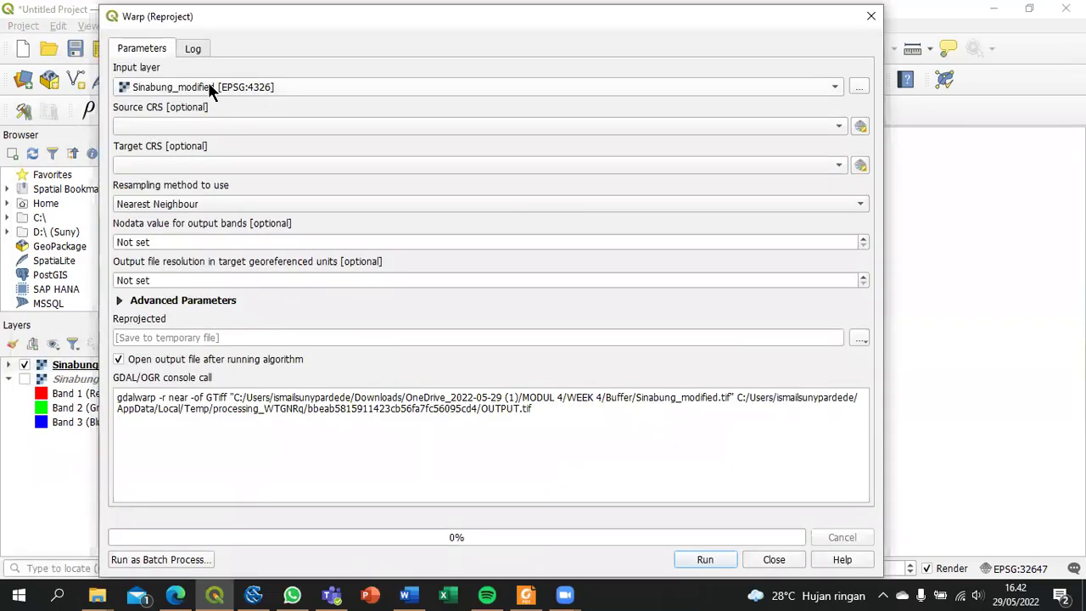
pyautogui.click(208, 126)
pyautogui.click(208, 126)
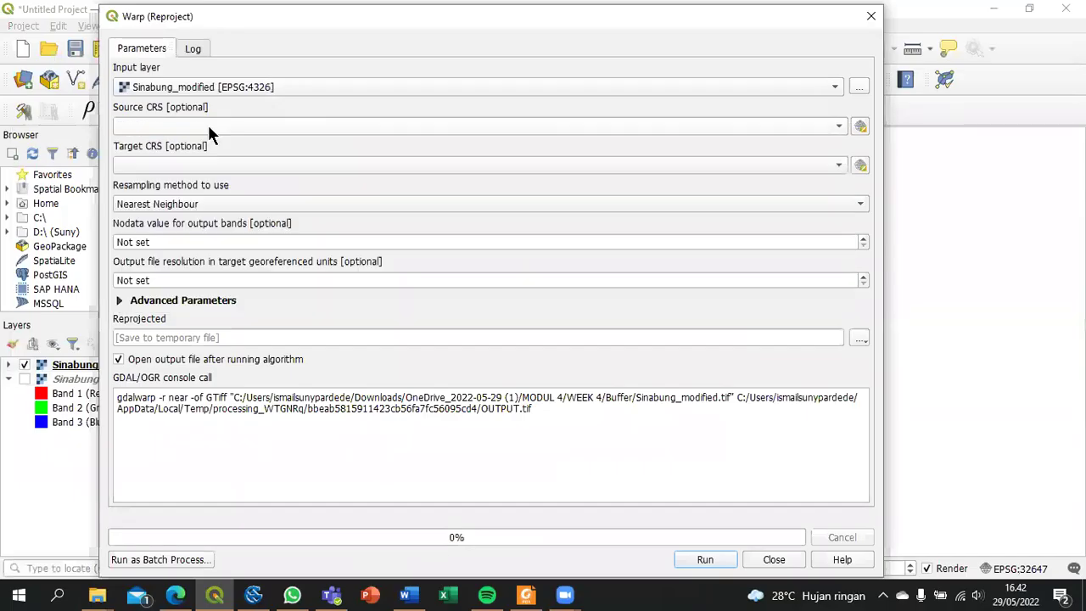
pyautogui.click(198, 164)
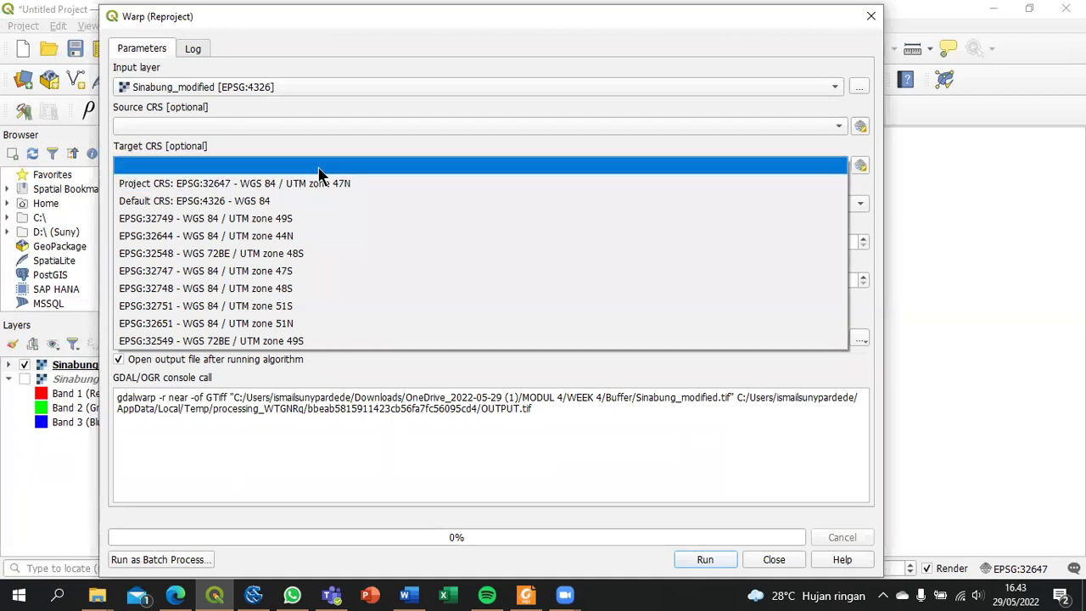
pyautogui.click(862, 165)
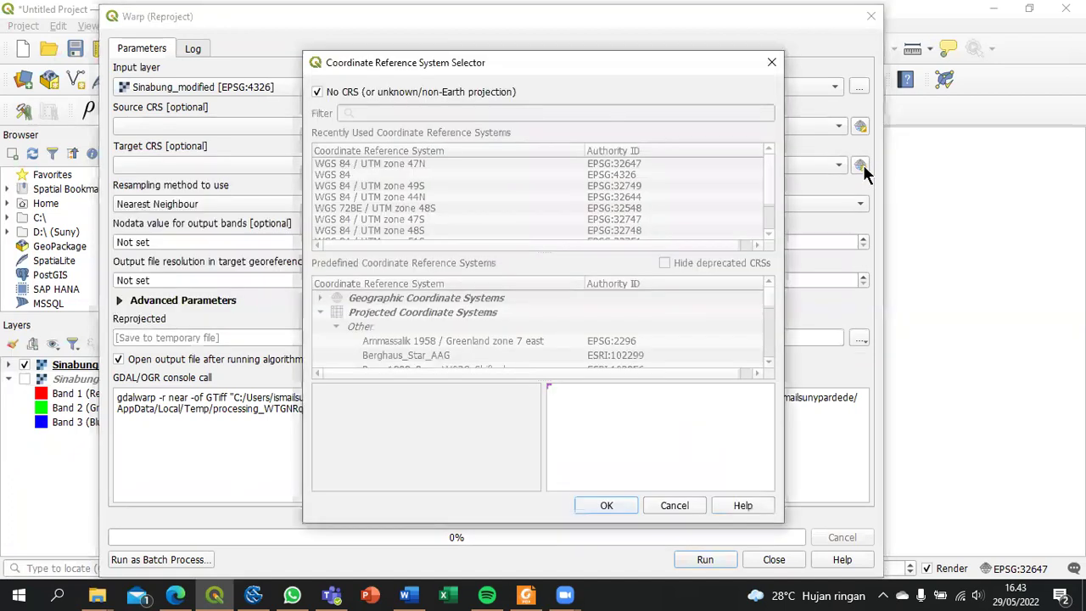
pyautogui.click(351, 93)
pyautogui.click(351, 94)
pyautogui.click(771, 62)
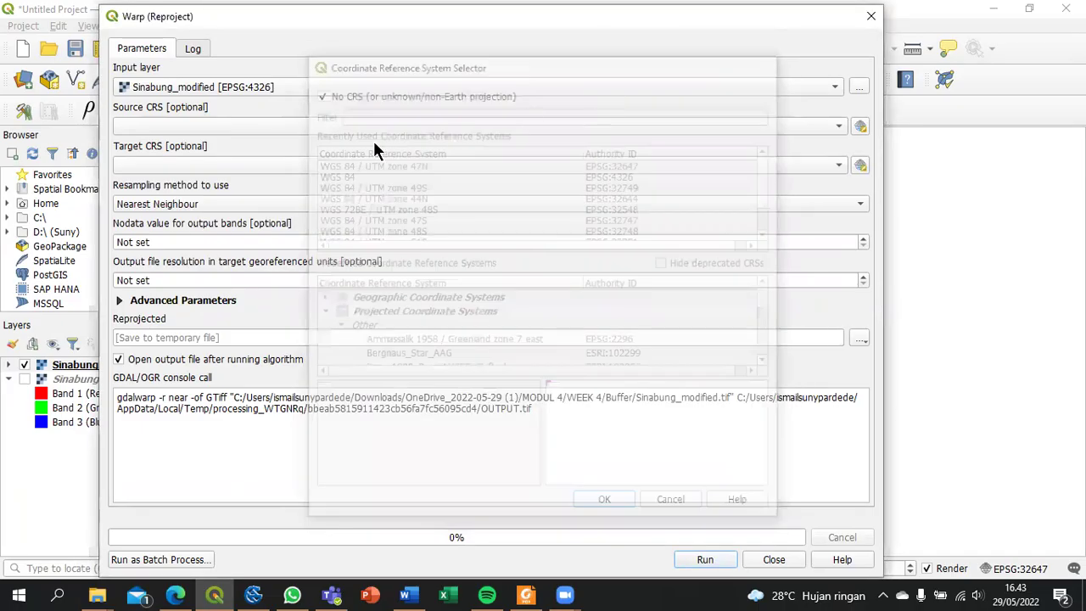
# Reproject Sinabung_modified to the target CRS EPSG:32647 - WGS 84 / UTM zone 47N as a temporary file
pyautogui.click(382, 165)
pyautogui.click(301, 182)
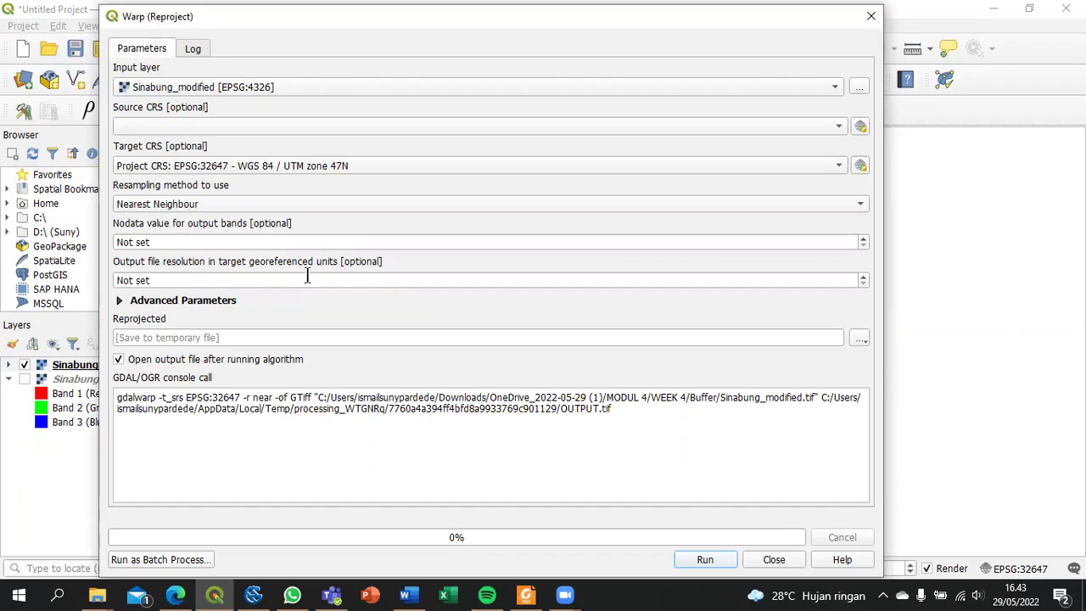
pyautogui.click(705, 560)
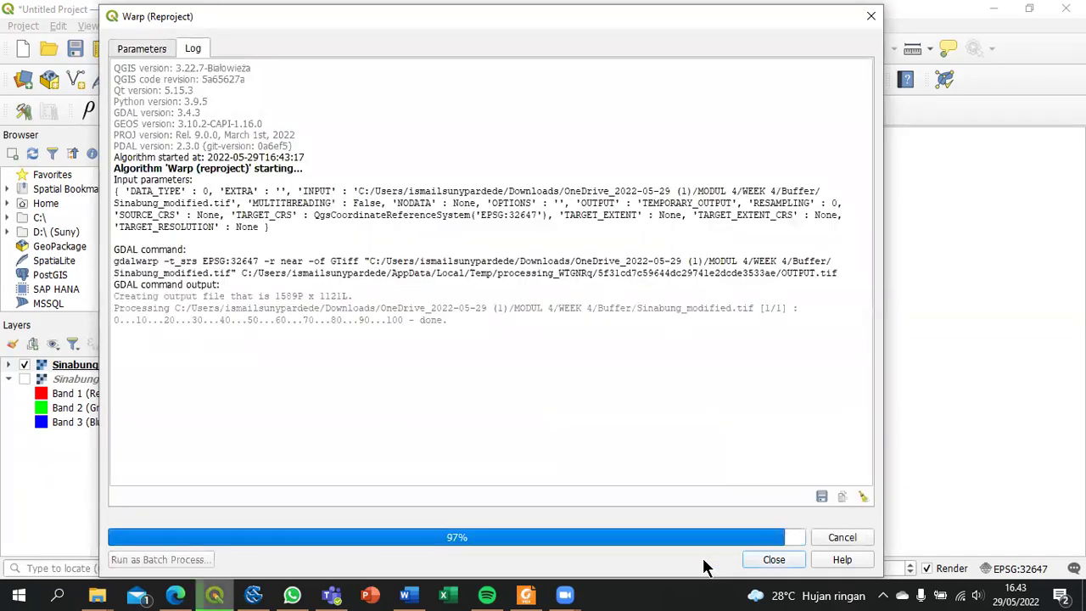
pyautogui.click(772, 559)
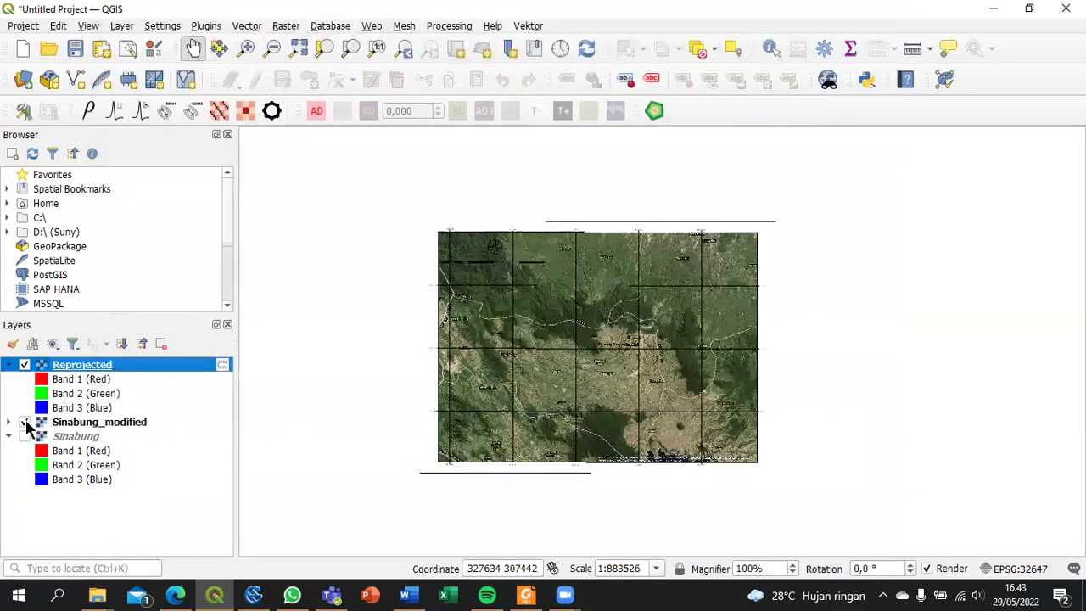
# Hide the Sinabung_modified layer so that only the reprojected raster is displayed
pyautogui.click(25, 422)
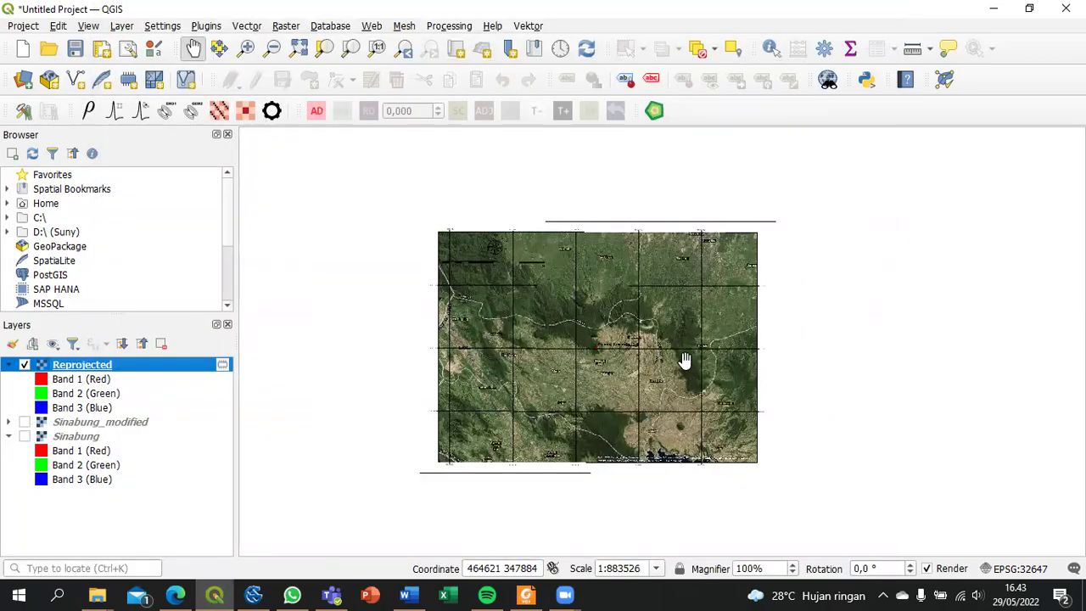
pyautogui.scroll(1, 616, 318)
pyautogui.scroll(-1, 616, 318)
# Apply WGS 84 / UTM zone 47N (EPSG:32647) as the project coordinate reference system
pyautogui.click(1002, 574)
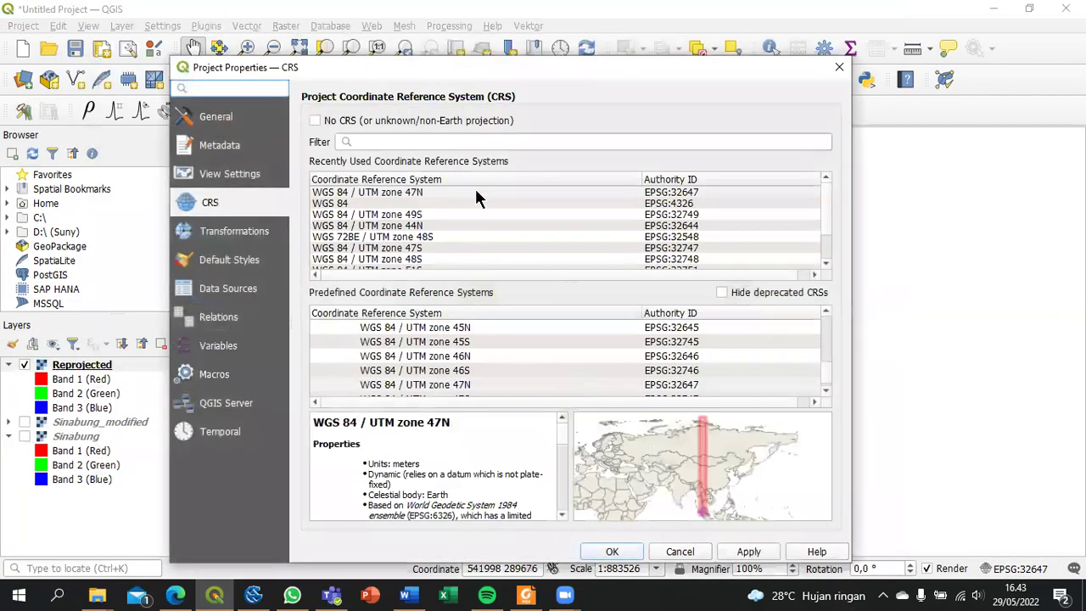
pyautogui.click(476, 192)
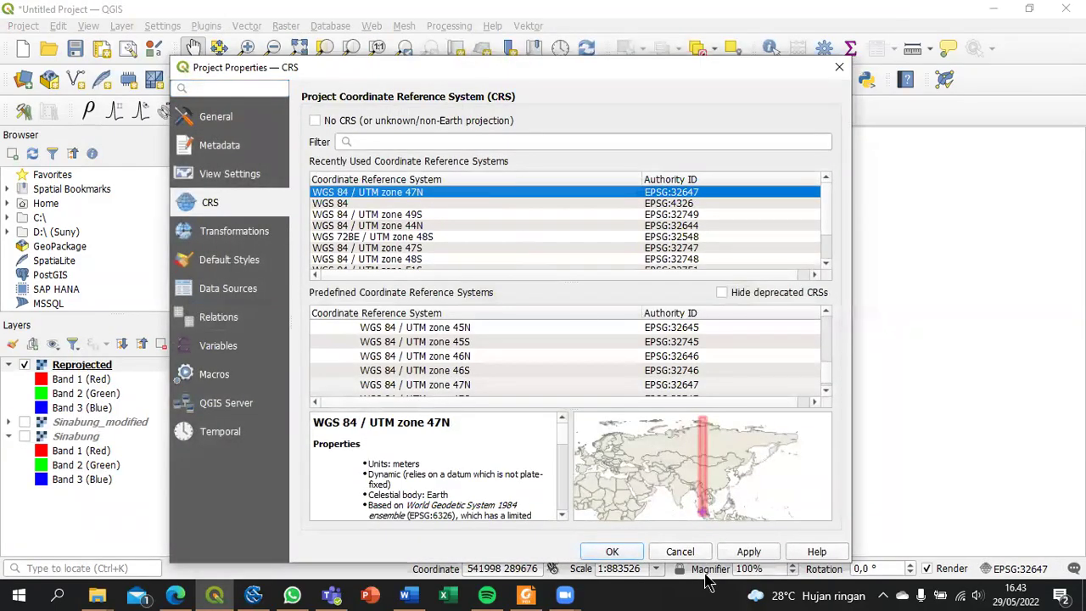
pyautogui.click(742, 554)
pyautogui.click(620, 553)
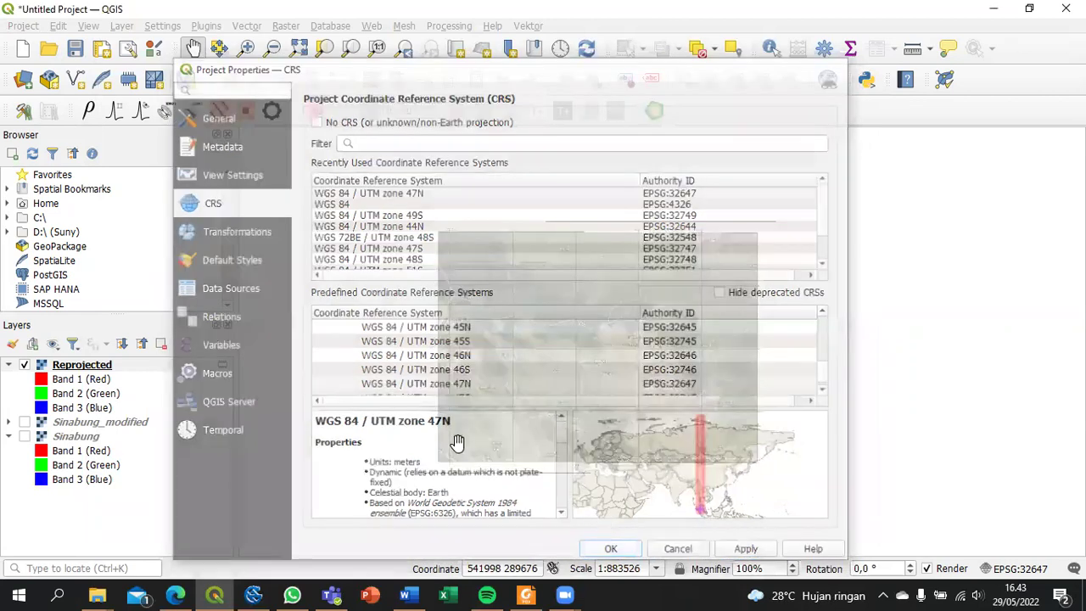
# Examine the reprojected raster's extent and grid, and the area around the Gunung Sinabung marker
pyautogui.scroll(1, 509, 358)
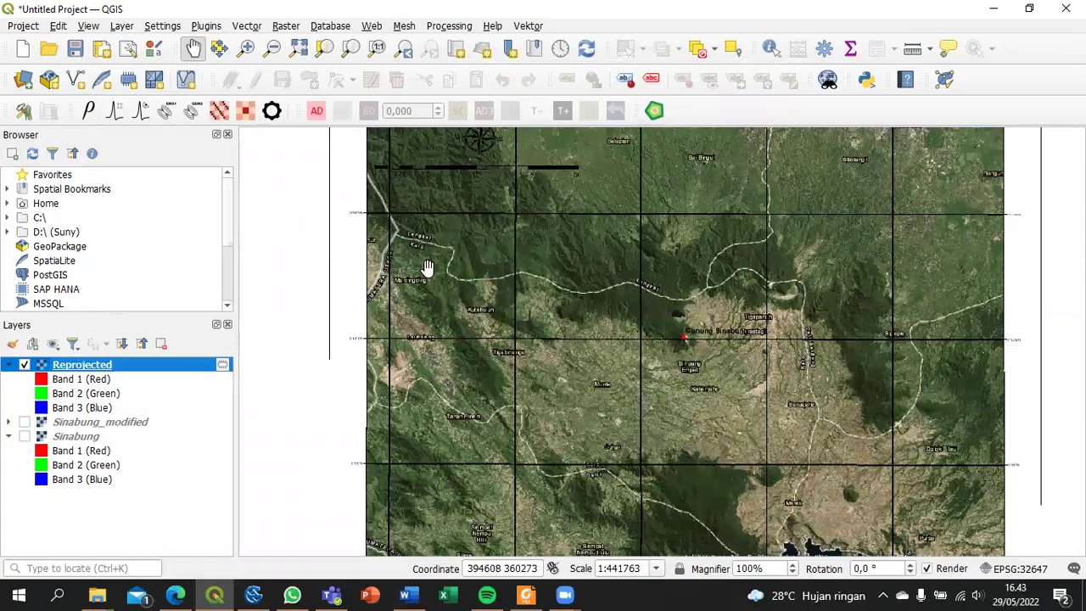
pyautogui.moveTo(805, 300); pyautogui.dragTo(691, 349)
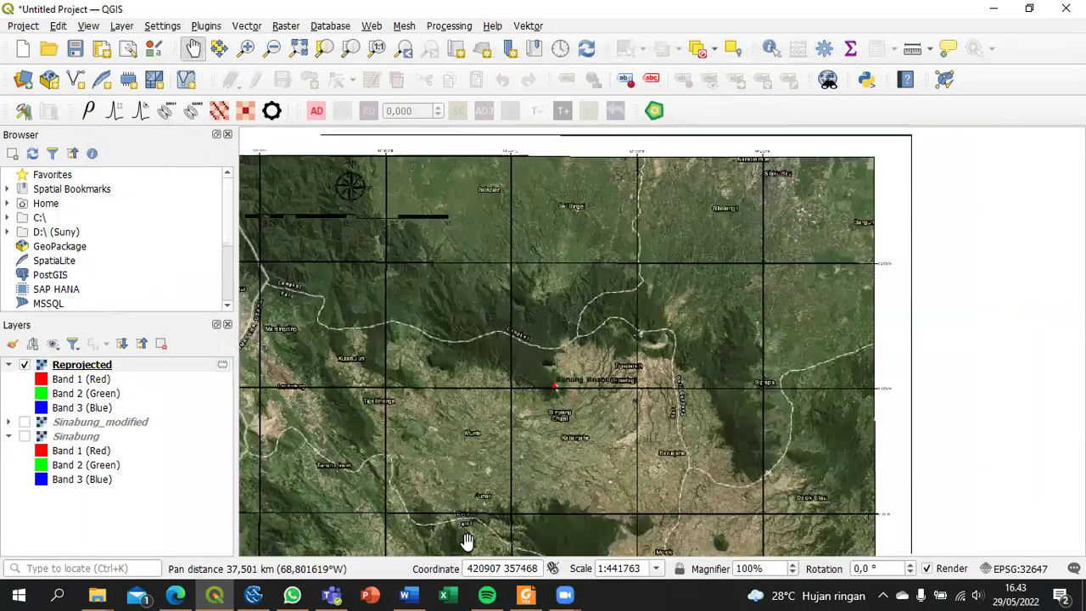
pyautogui.moveTo(461, 298); pyautogui.dragTo(599, 296)
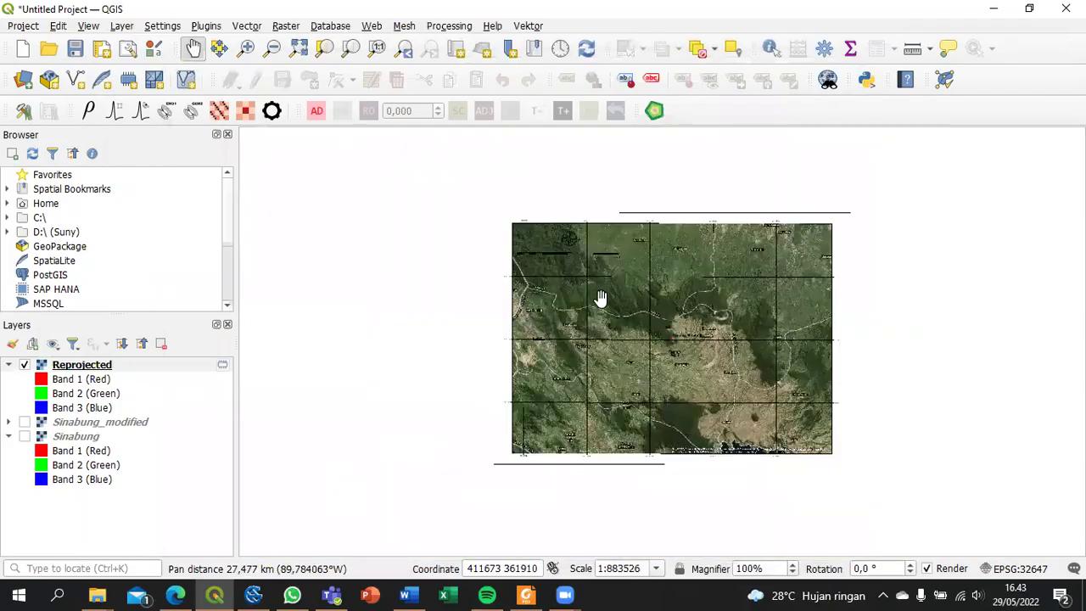
pyautogui.scroll(-1, 650, 303)
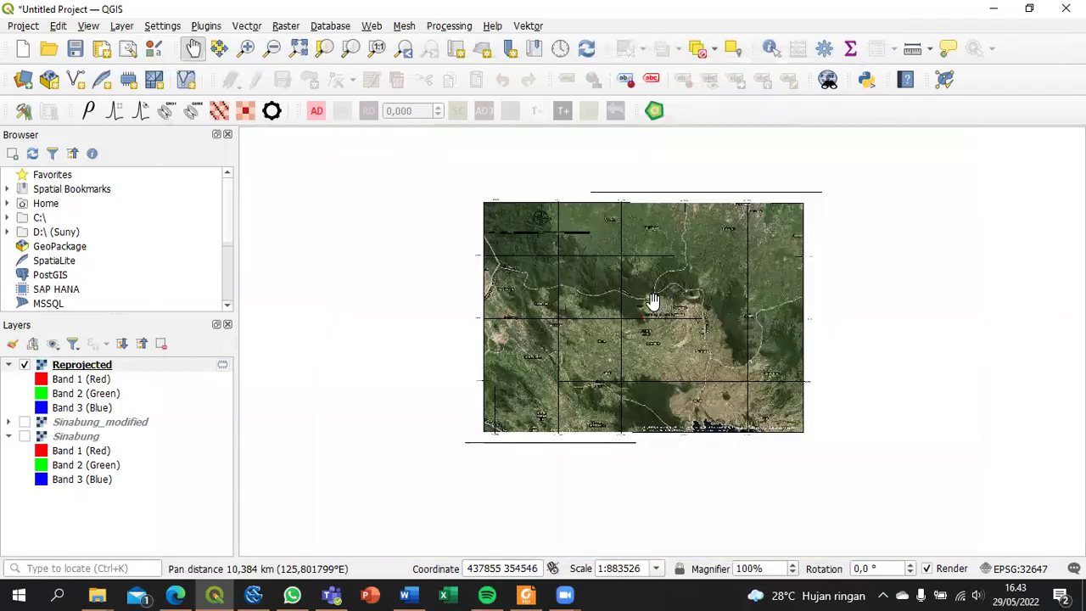
pyautogui.scroll(1, 654, 303)
pyautogui.scroll(1, 628, 327)
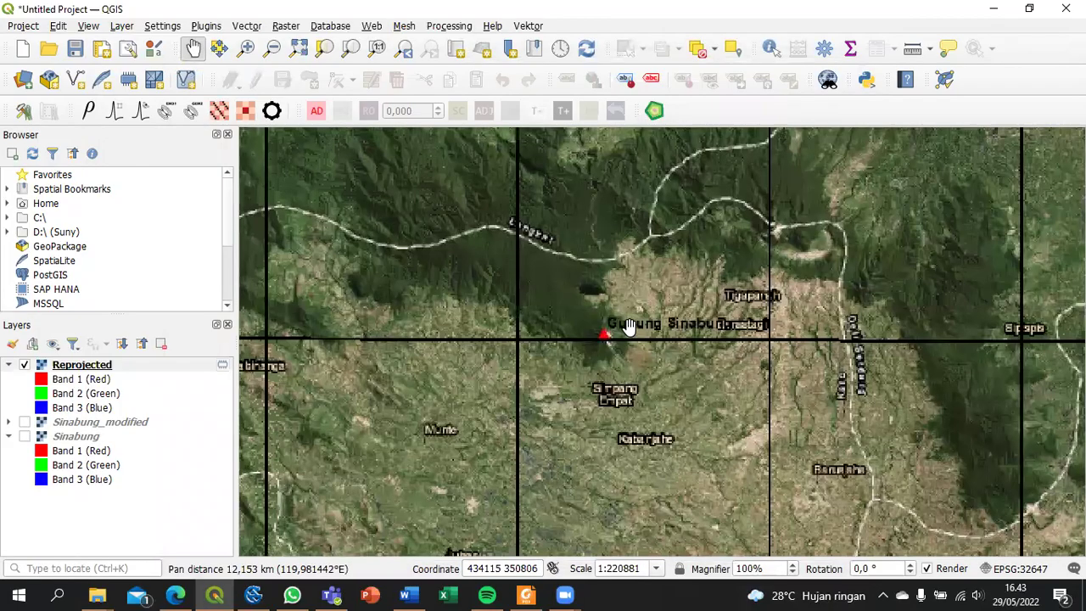
pyautogui.scroll(-1, 628, 327)
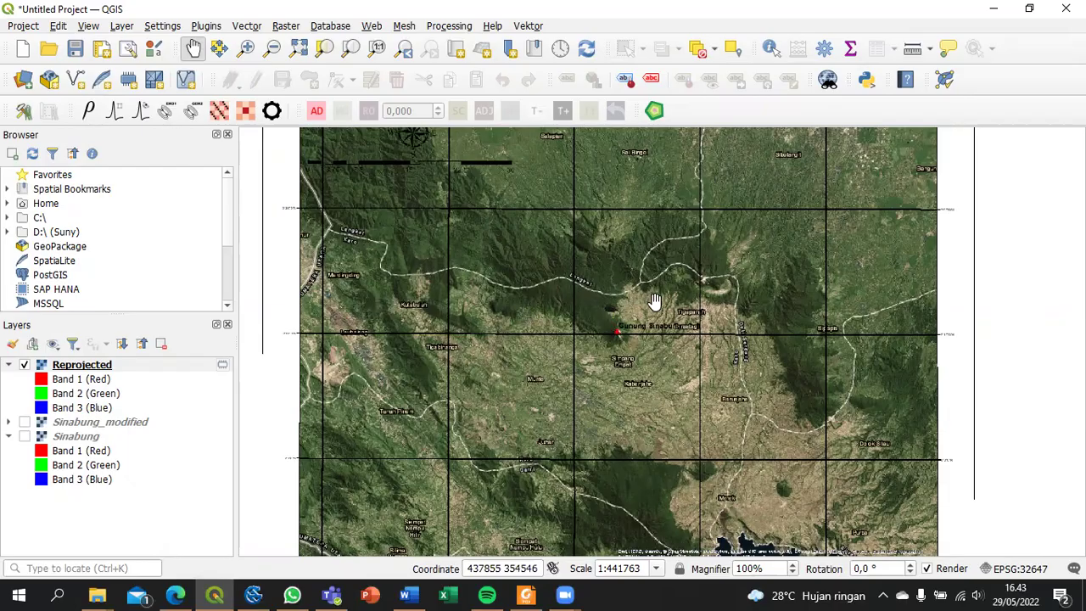
# Set up a new shapefile layer named q with Point geometry and the project CRS EPSG:32647 - WGS 84 / UTM zone 47N
pyautogui.scroll(-1, 655, 301)
pyautogui.scroll(1, 651, 337)
pyautogui.scroll(2, 651, 338)
pyautogui.moveTo(651, 338); pyautogui.dragTo(654, 468)
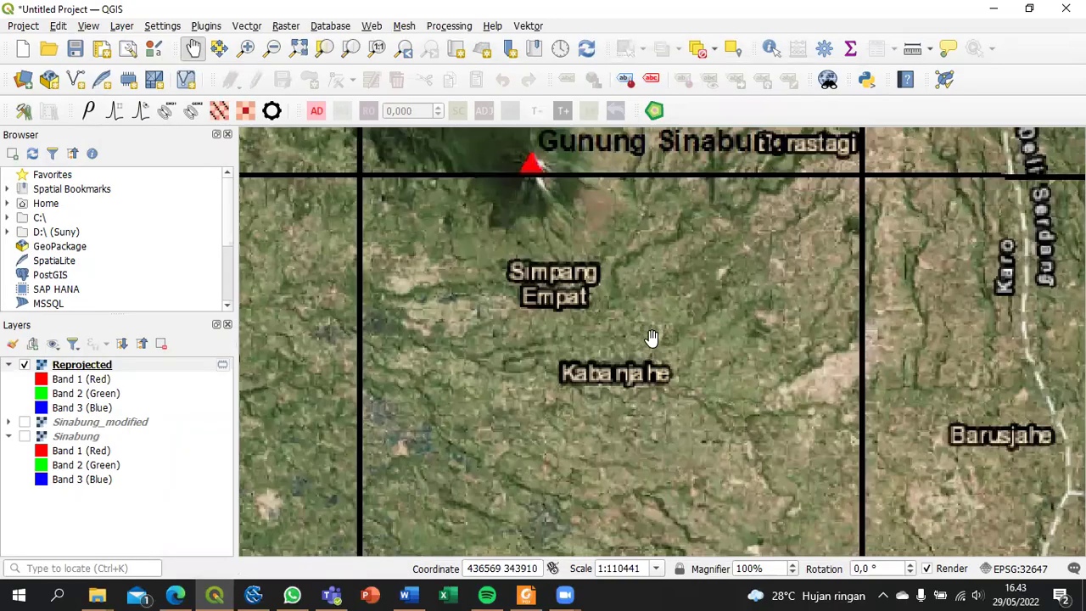
pyautogui.moveTo(611, 381); pyautogui.dragTo(650, 451)
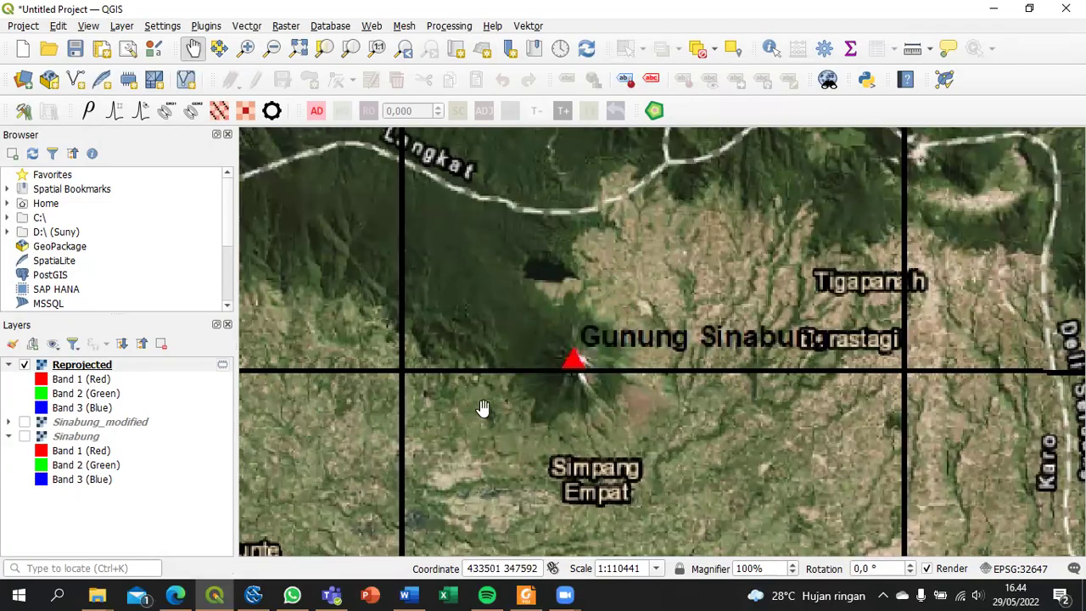
pyautogui.click(74, 79)
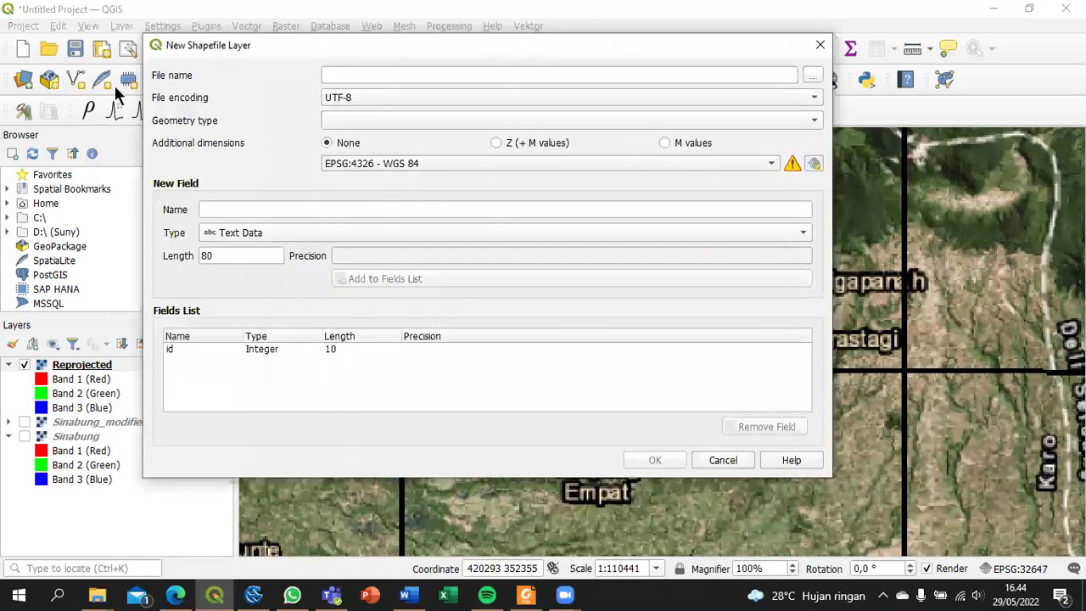
pyautogui.click(341, 77)
pyautogui.write('q')
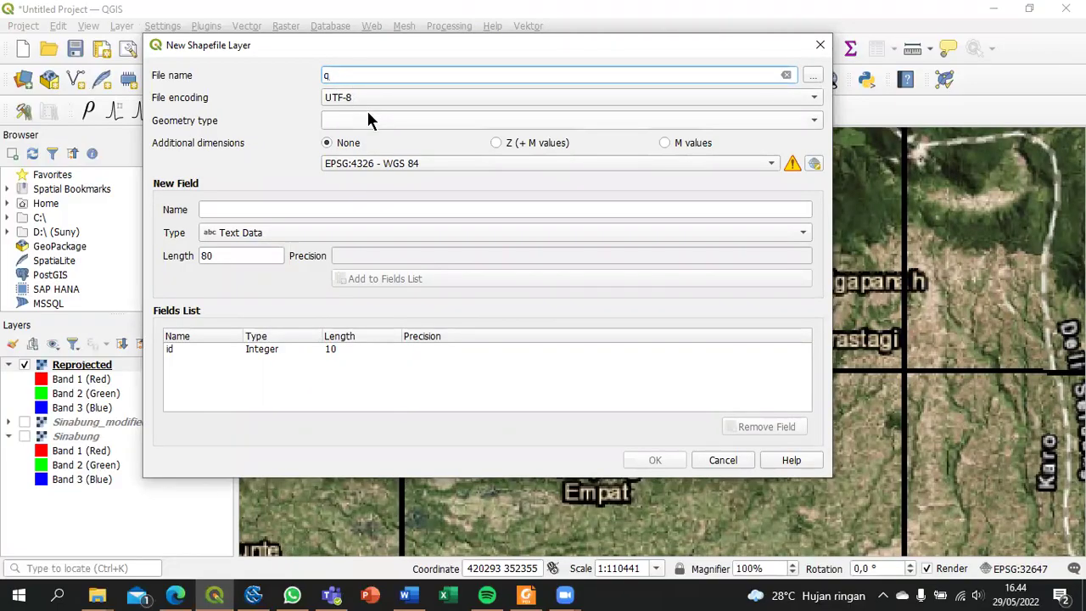
pyautogui.click(369, 119)
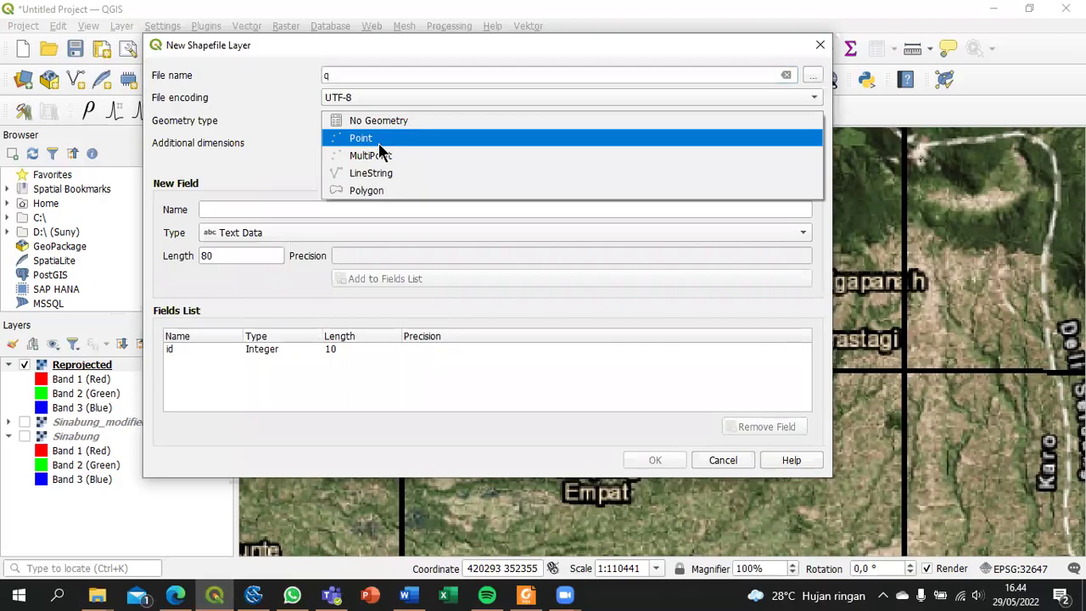
pyautogui.click(379, 143)
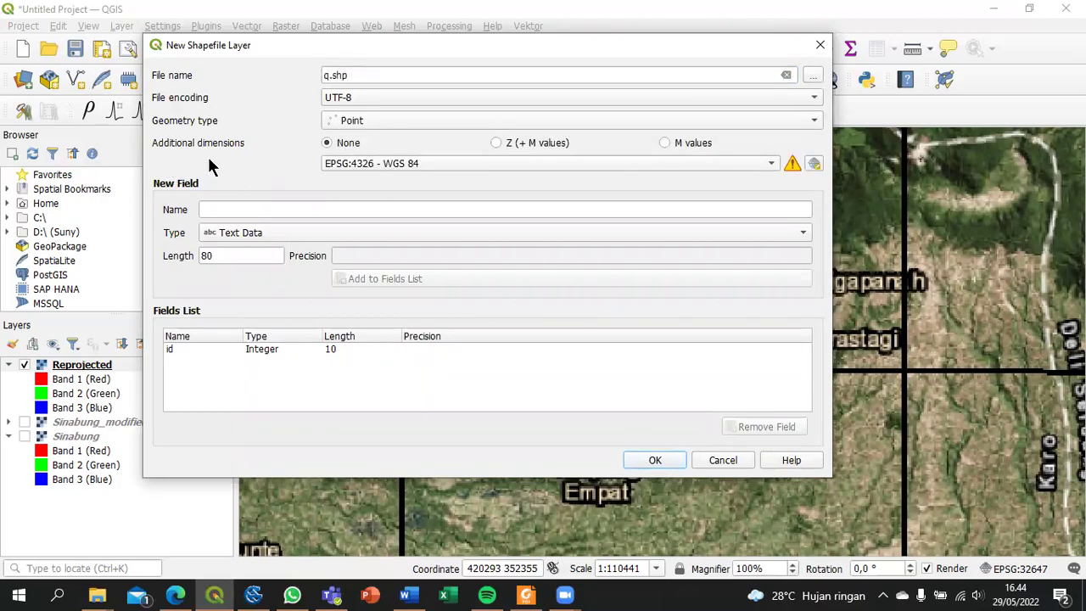
pyautogui.click(413, 169)
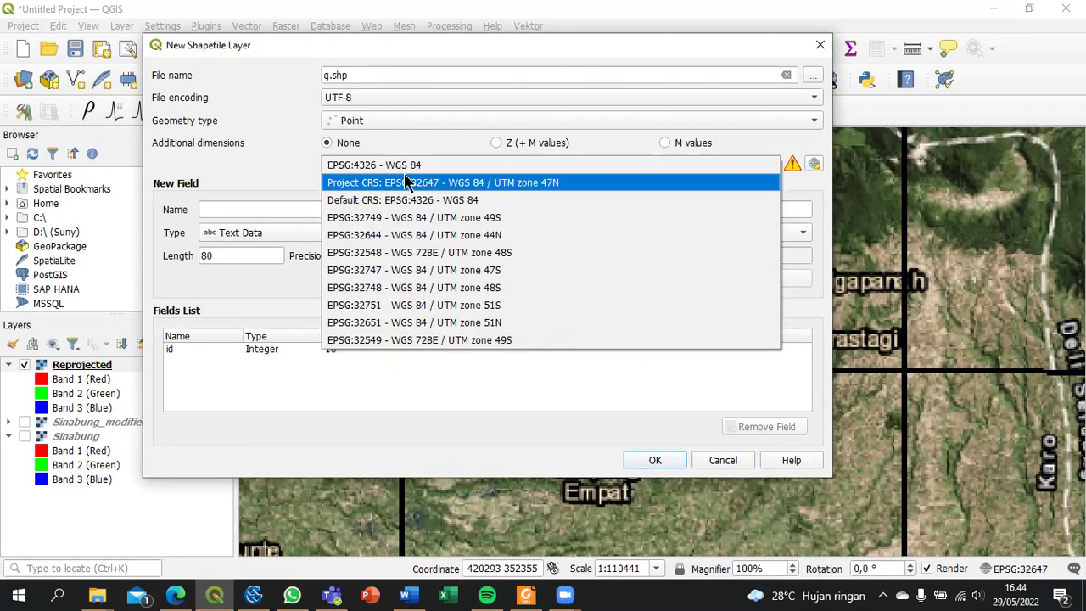
pyautogui.click(406, 181)
# Add a text field named Efek with length 80 to the new shapefile's fields and create the layer
pyautogui.click(285, 209)
pyautogui.write('Efek')
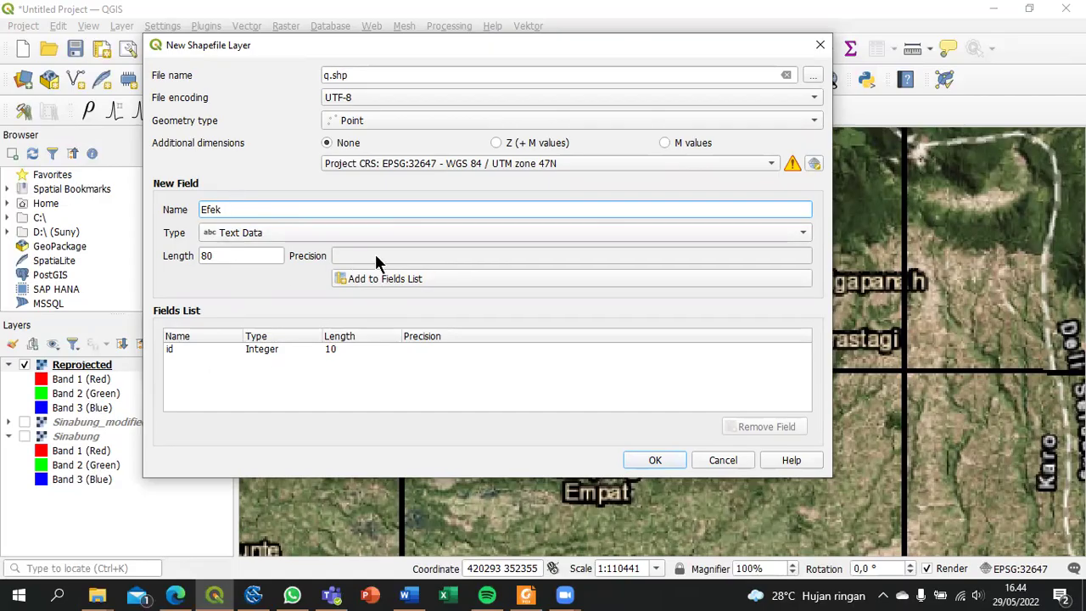
pyautogui.click(386, 283)
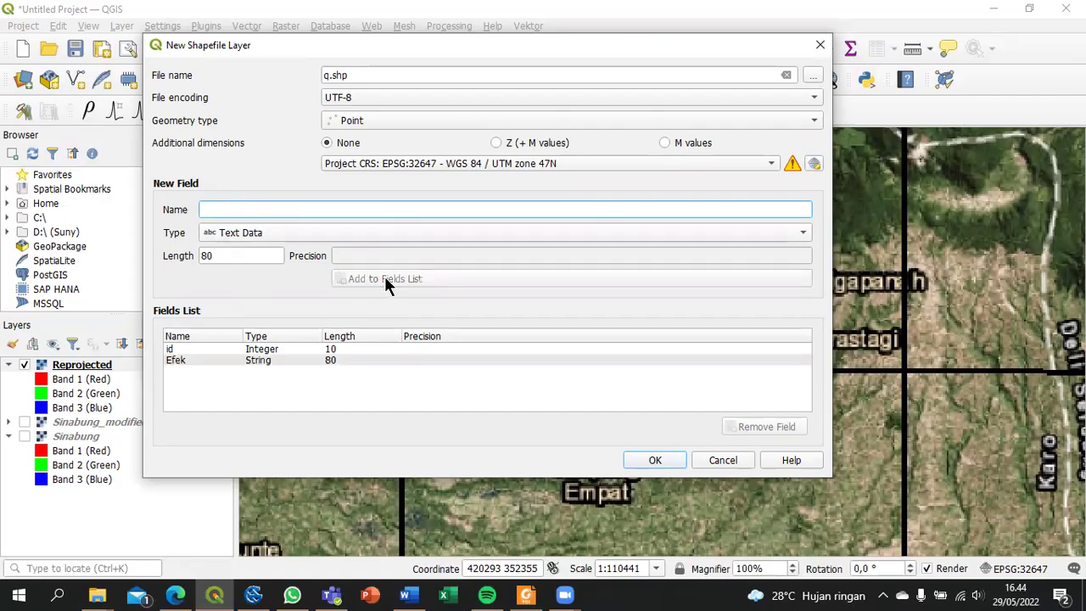
pyautogui.click(655, 460)
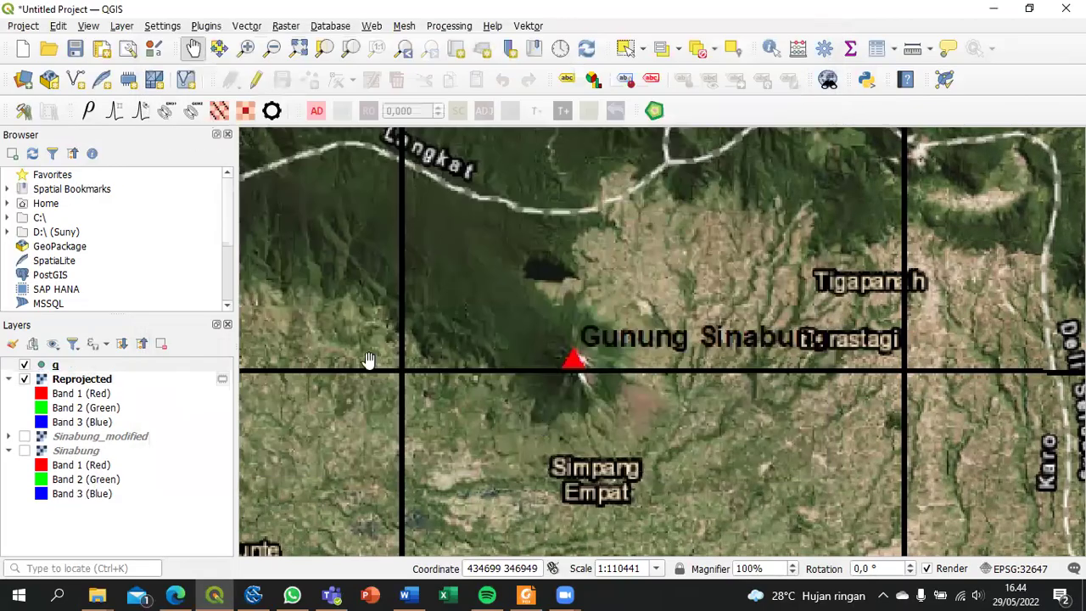
# Add a point to layer q on the red Gunung Sinabung marker with blank attributes, save the edits and end editing
pyautogui.click(256, 80)
pyautogui.click(309, 79)
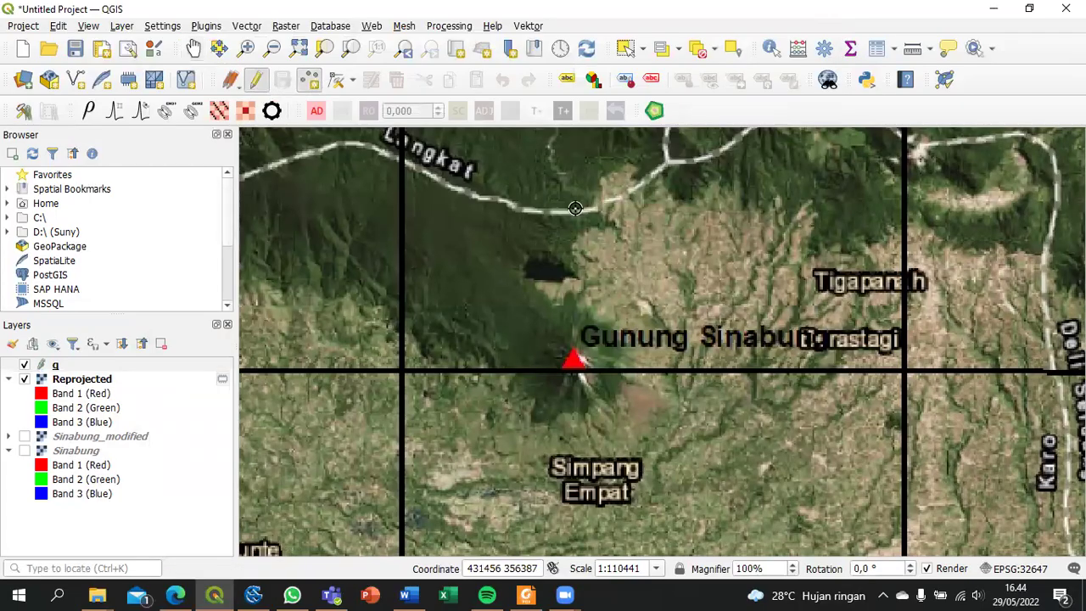
pyautogui.scroll(1, 581, 362)
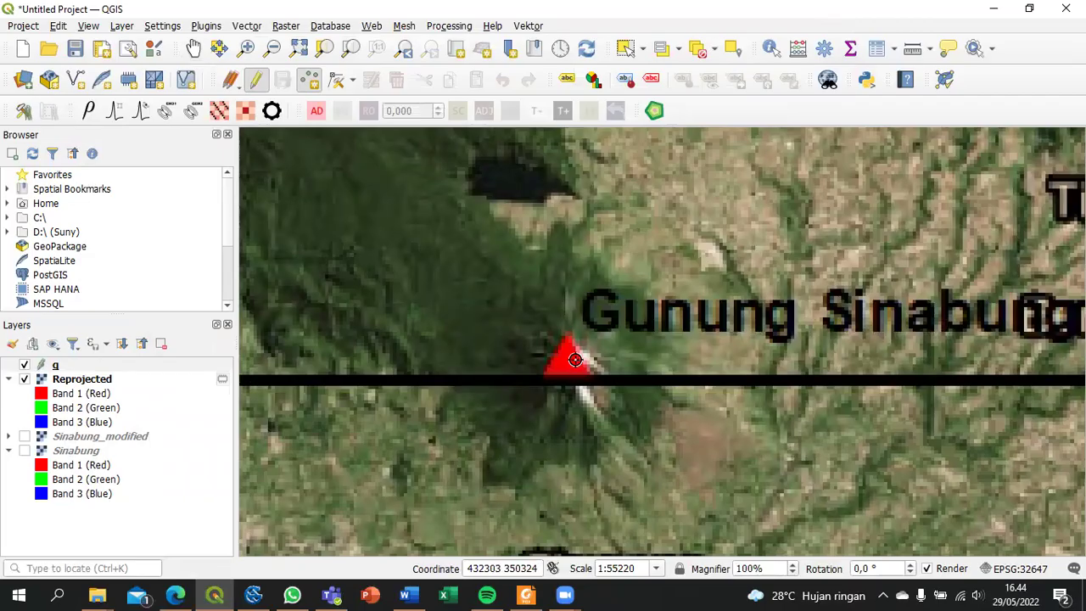
pyautogui.click(575, 361)
pyautogui.press('Return')
pyautogui.click(281, 80)
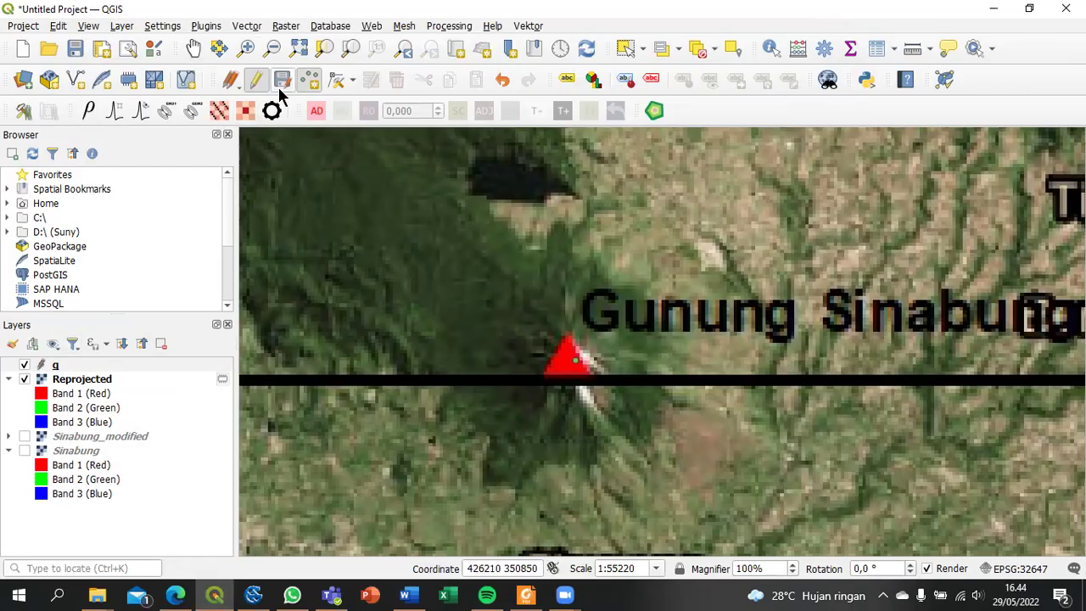
pyautogui.click(256, 80)
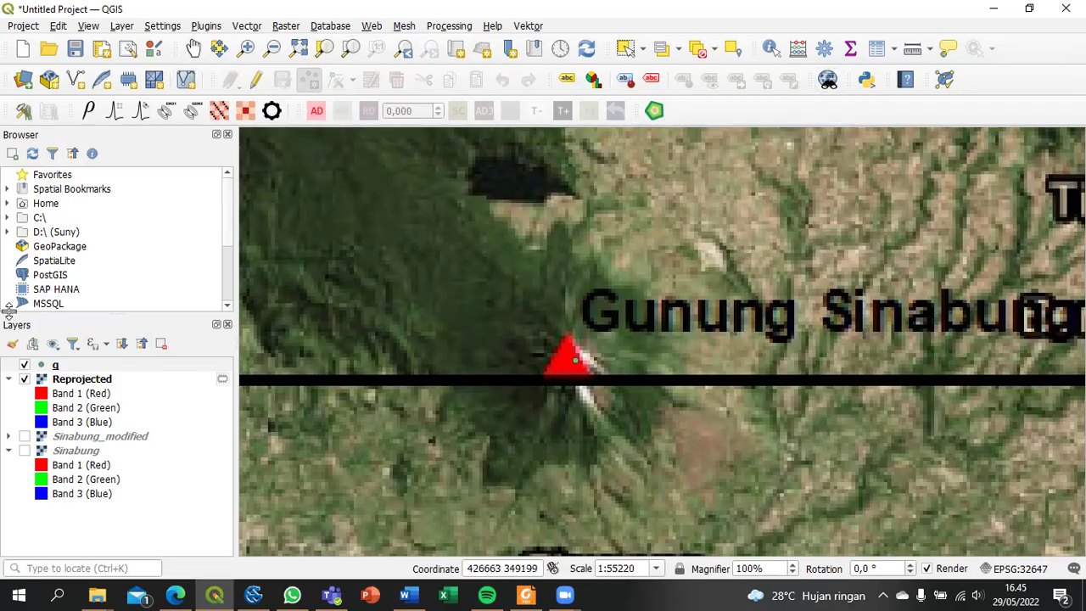
# Check among the plugins matching "buffer" whether Multi Ring Buffer is installed and enabled
pyautogui.click(207, 26)
pyautogui.click(224, 44)
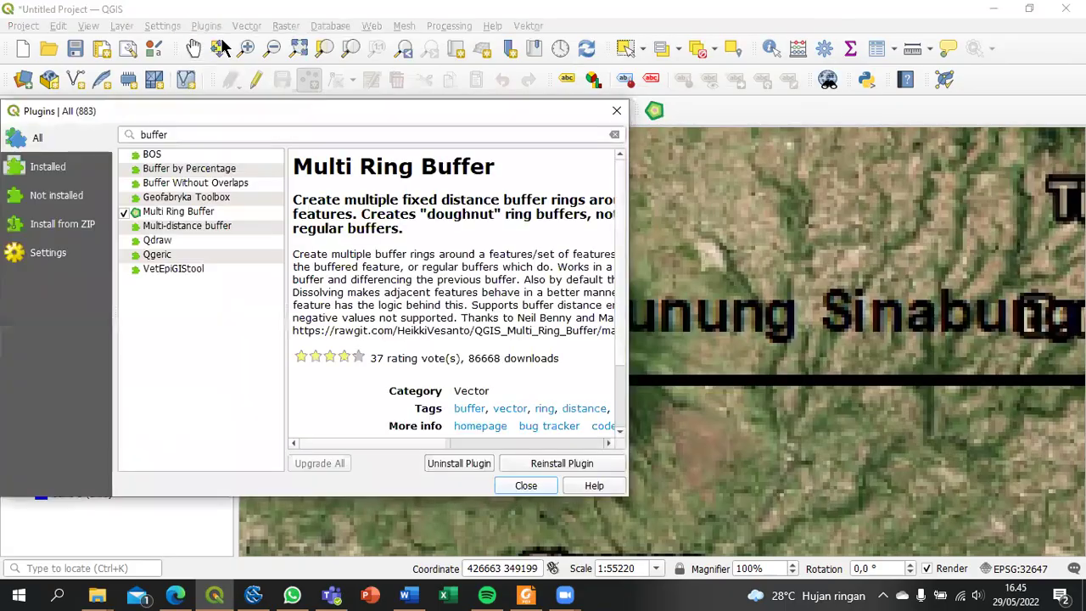
pyautogui.click(181, 127)
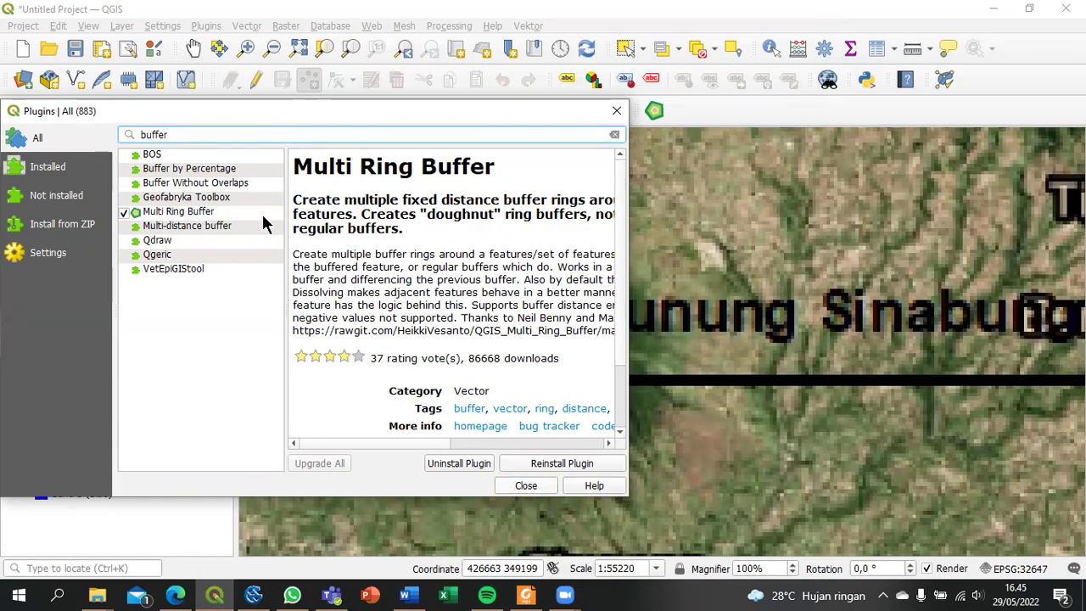
pyautogui.click(525, 487)
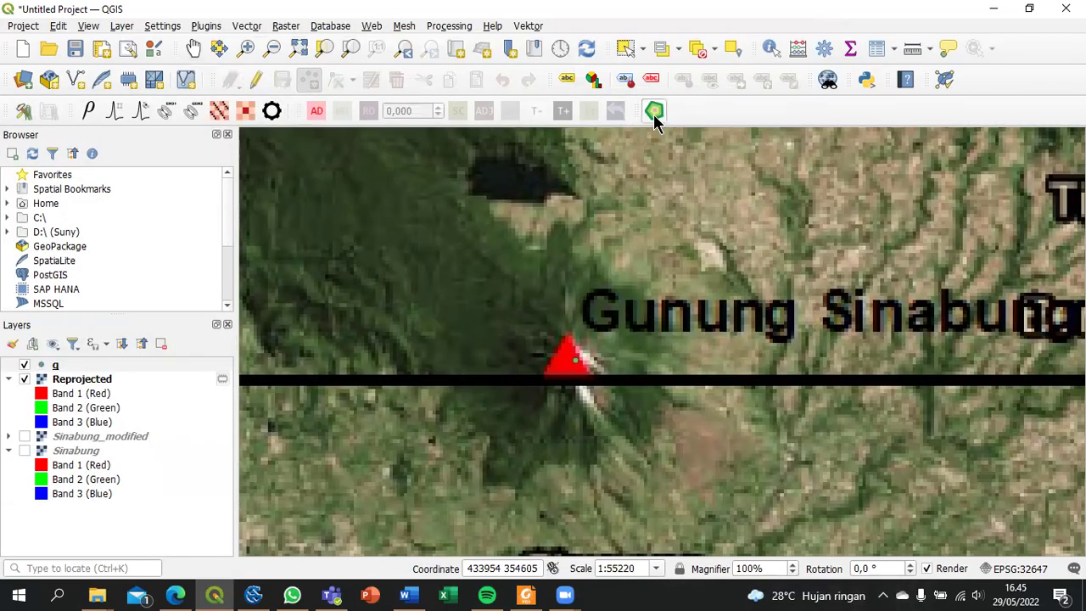
pyautogui.click(195, 48)
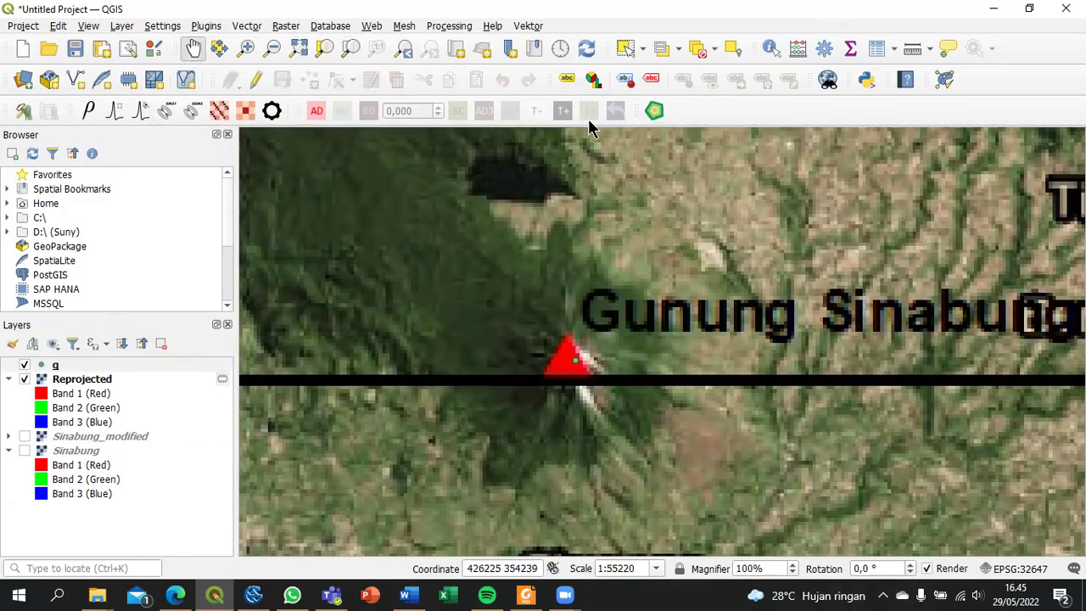
pyautogui.click(653, 111)
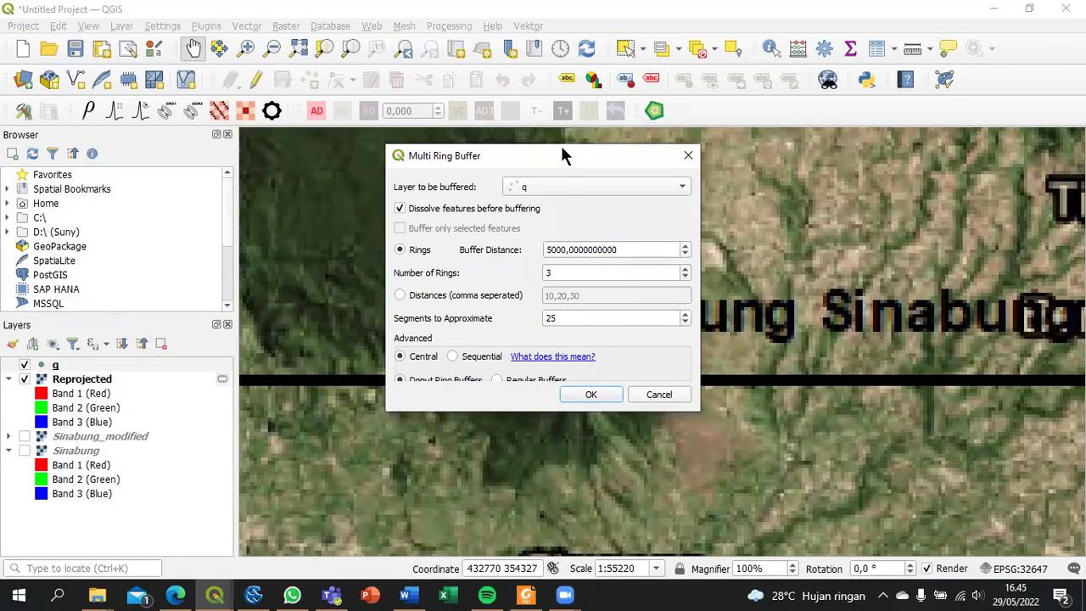
pyautogui.moveTo(564, 155); pyautogui.dragTo(556, 144)
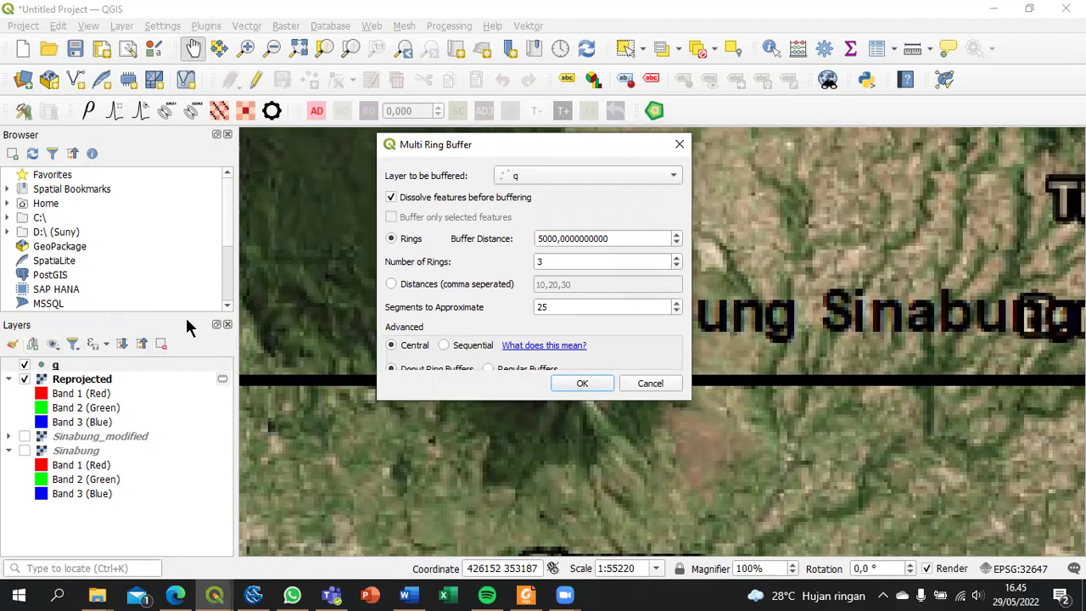
pyautogui.moveTo(526, 150); pyautogui.dragTo(655, 259)
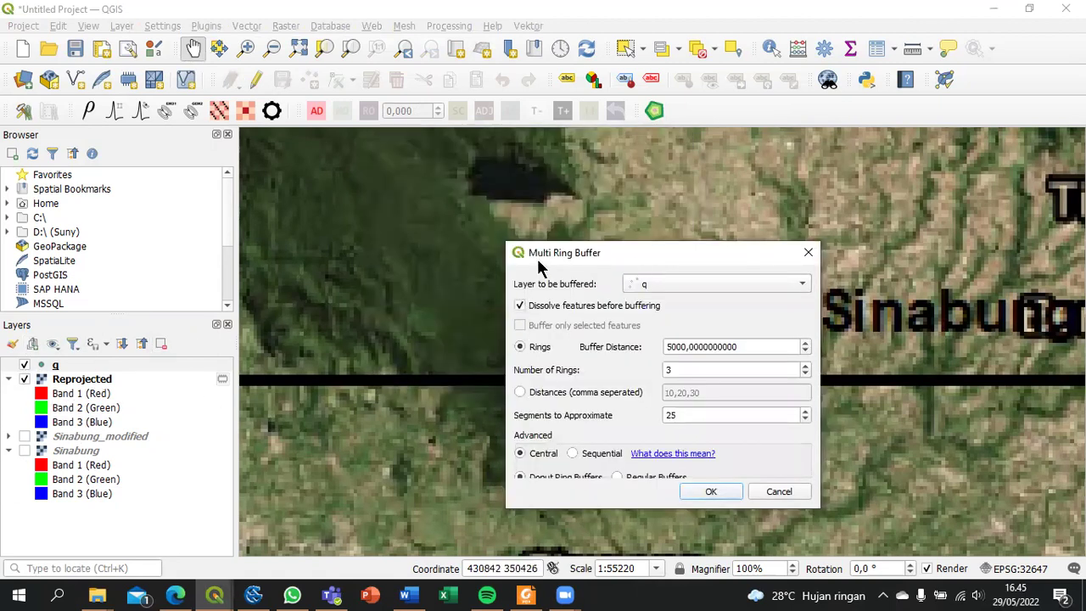
pyautogui.click(260, 208)
pyautogui.scroll(-1, 572, 342)
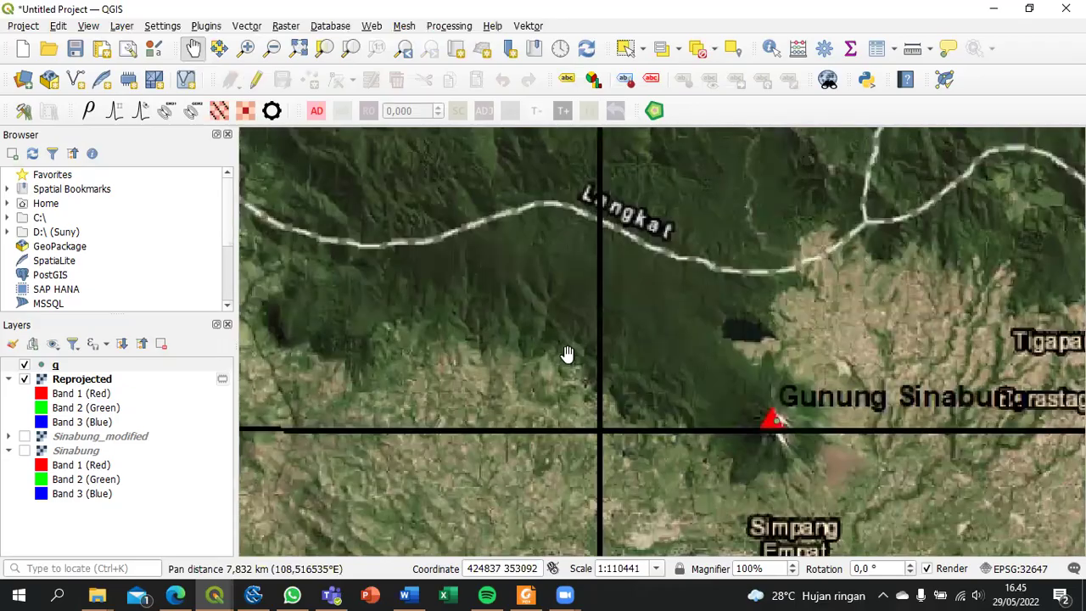
pyautogui.click(656, 129)
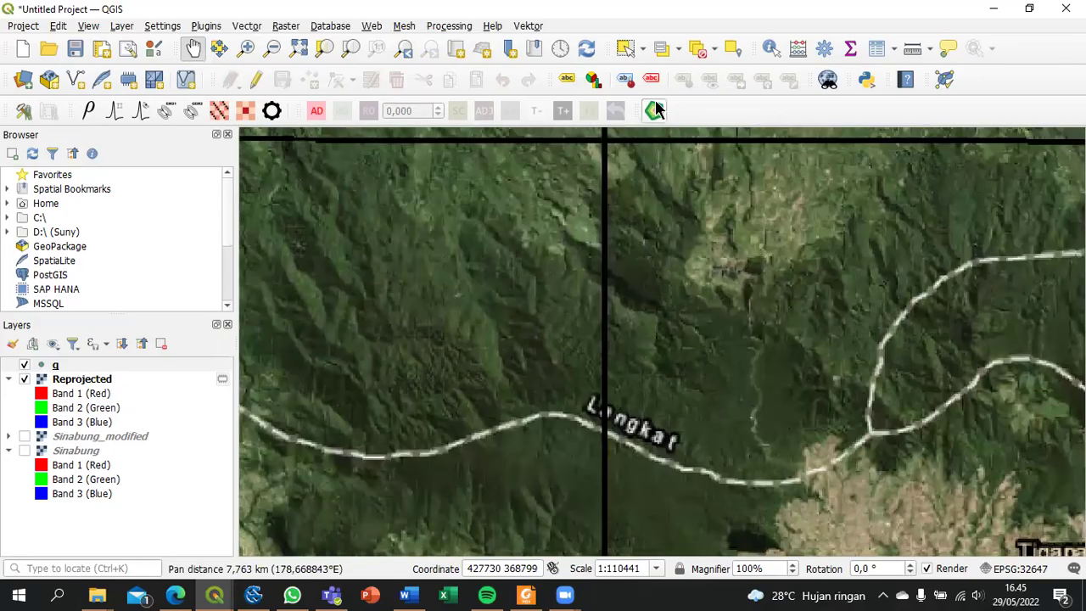
pyautogui.scroll(-2, 495, 349)
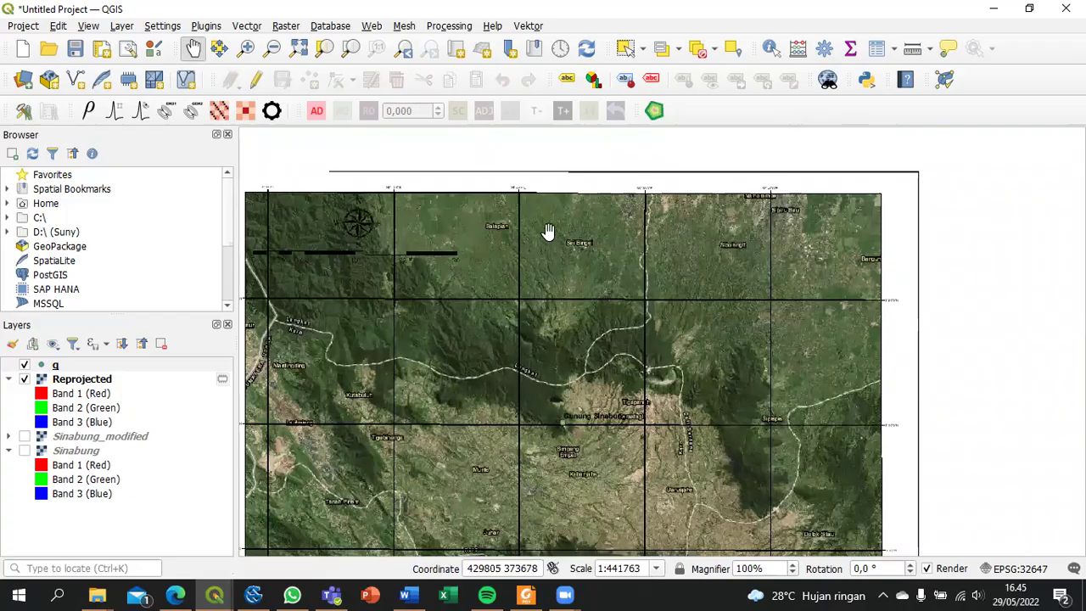
# Generate a Multi Ring Buffer around layer q with a buffer distance of 5000 and 3 rings
pyautogui.click(654, 112)
pyautogui.hotkey('alt', 'Tab')
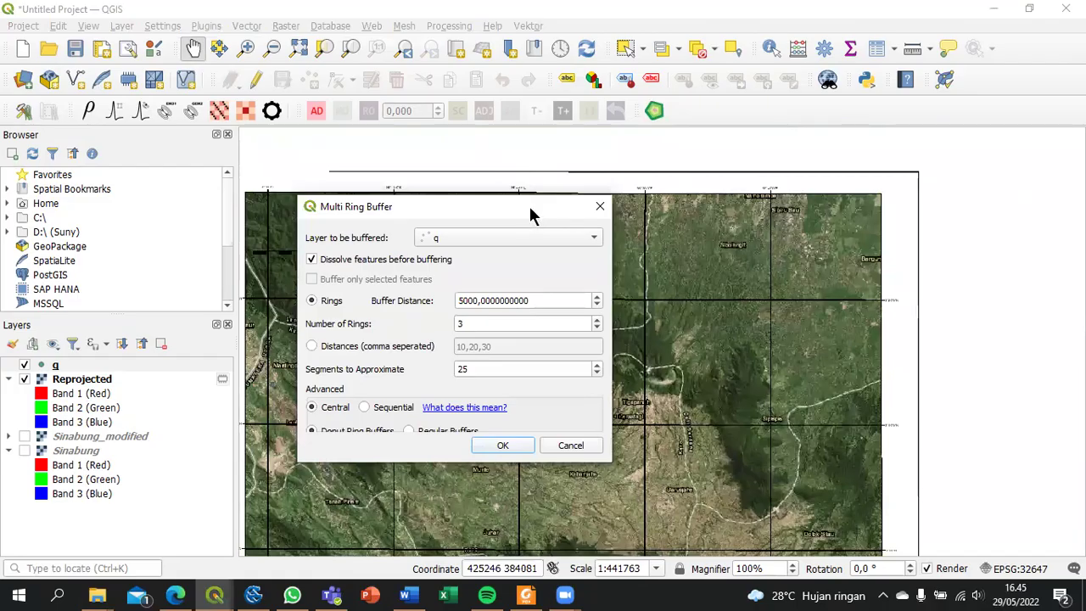
pyautogui.moveTo(529, 215); pyautogui.dragTo(674, 195)
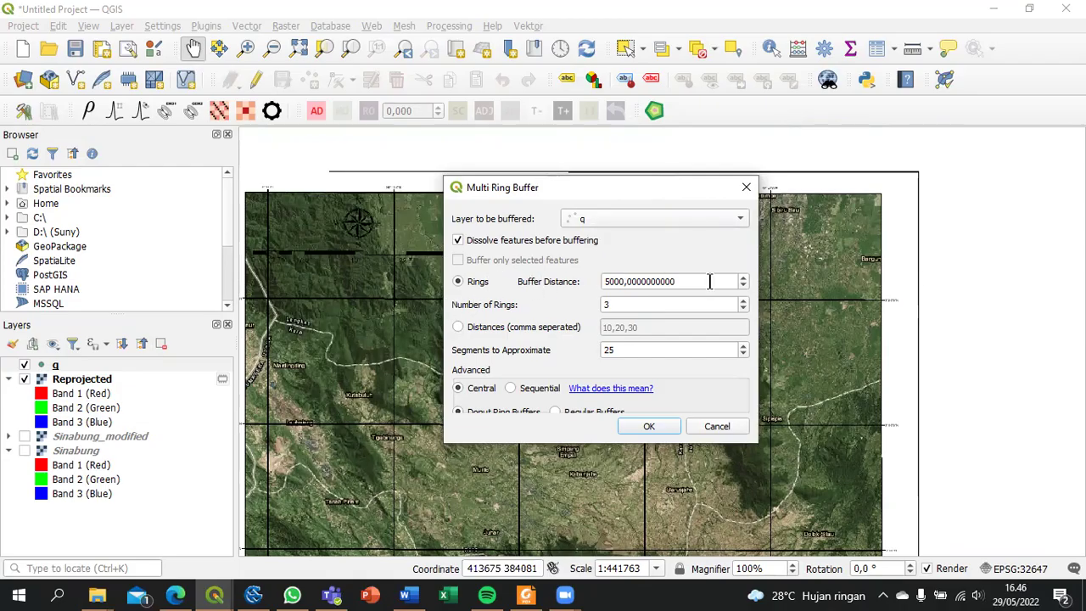
pyautogui.doubleClick(648, 281)
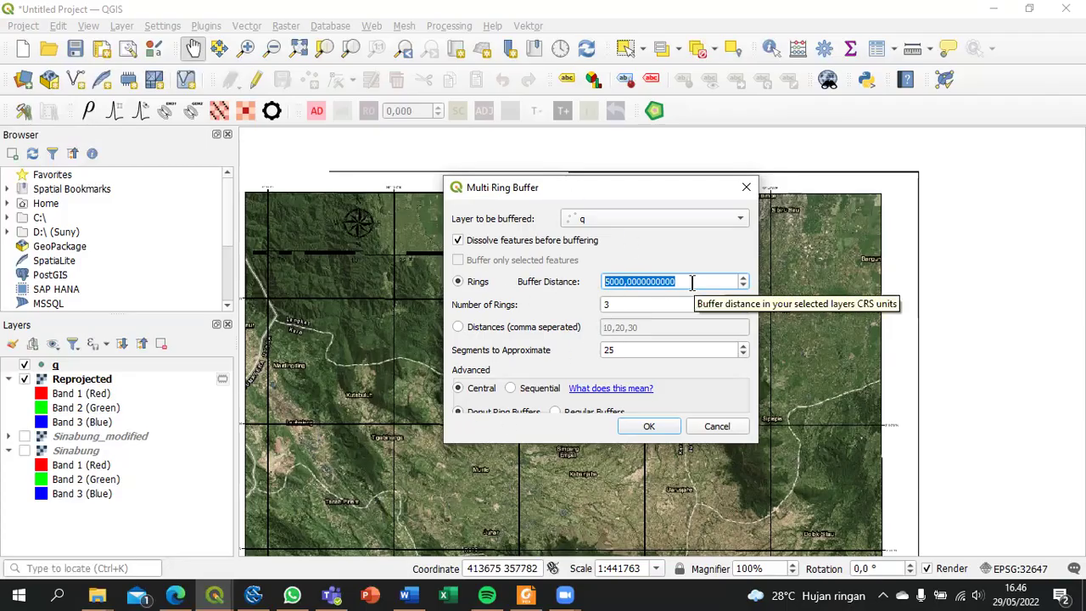
pyautogui.write('50')
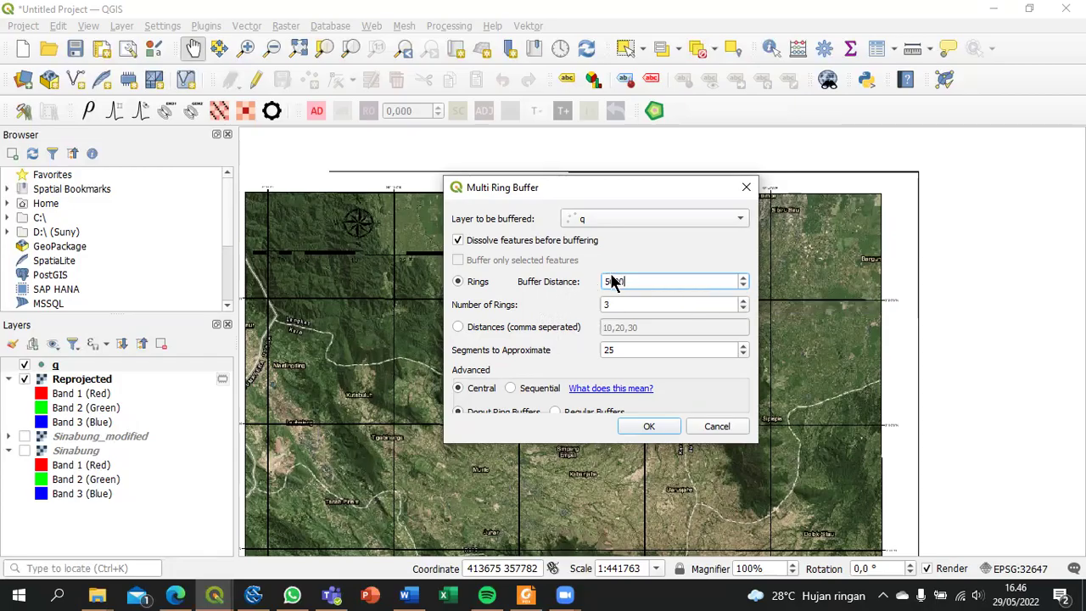
pyautogui.click(615, 304)
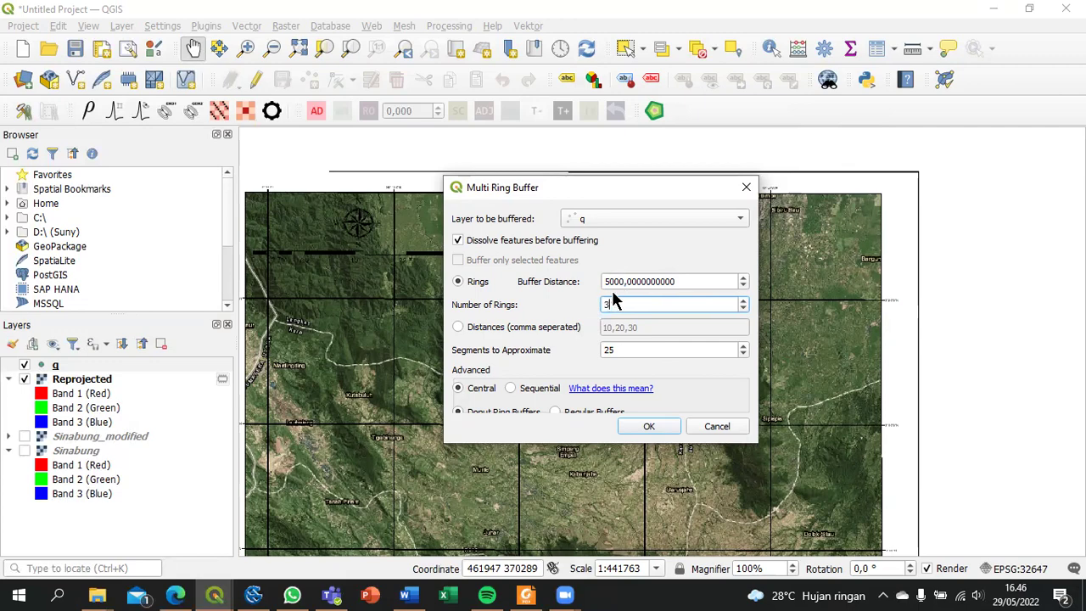
pyautogui.click(634, 424)
# Inspect the buffer rings around Gunung Sinabung and review the q_MultiRingBuffer attribute table, including its mrb_dist values
pyautogui.moveTo(566, 396); pyautogui.dragTo(558, 384)
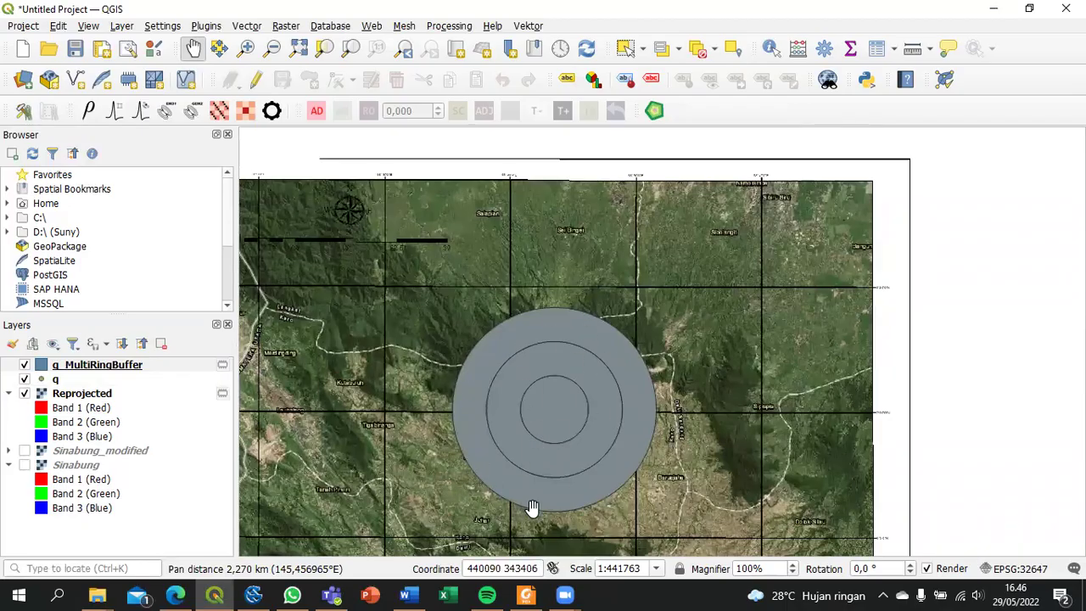
pyautogui.scroll(1, 563, 432)
pyautogui.scroll(-1, 563, 432)
pyautogui.moveTo(560, 431); pyautogui.dragTo(504, 328)
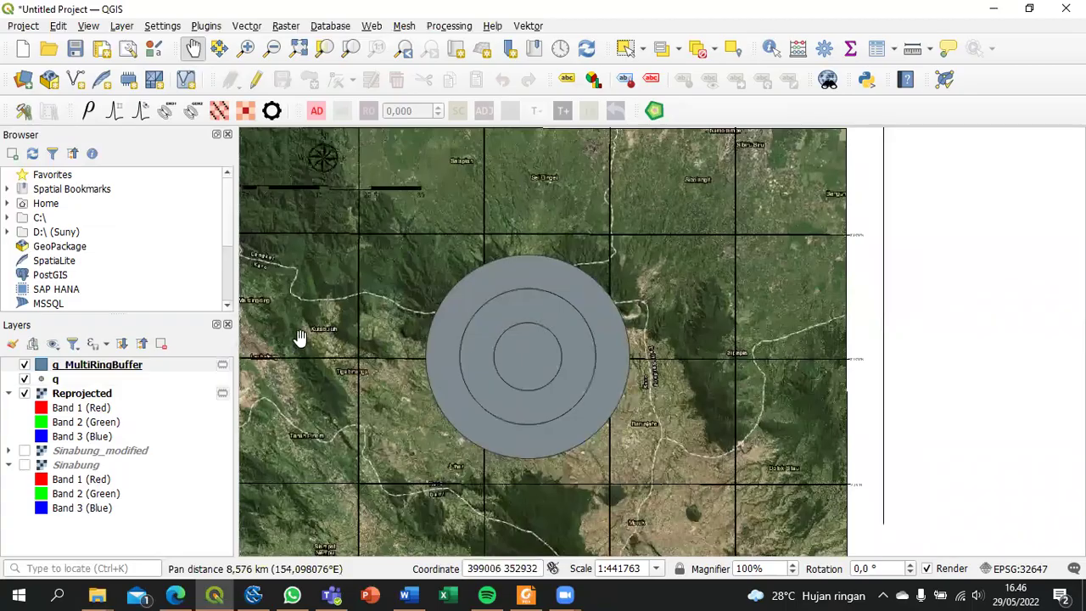
pyautogui.rightClick(83, 367)
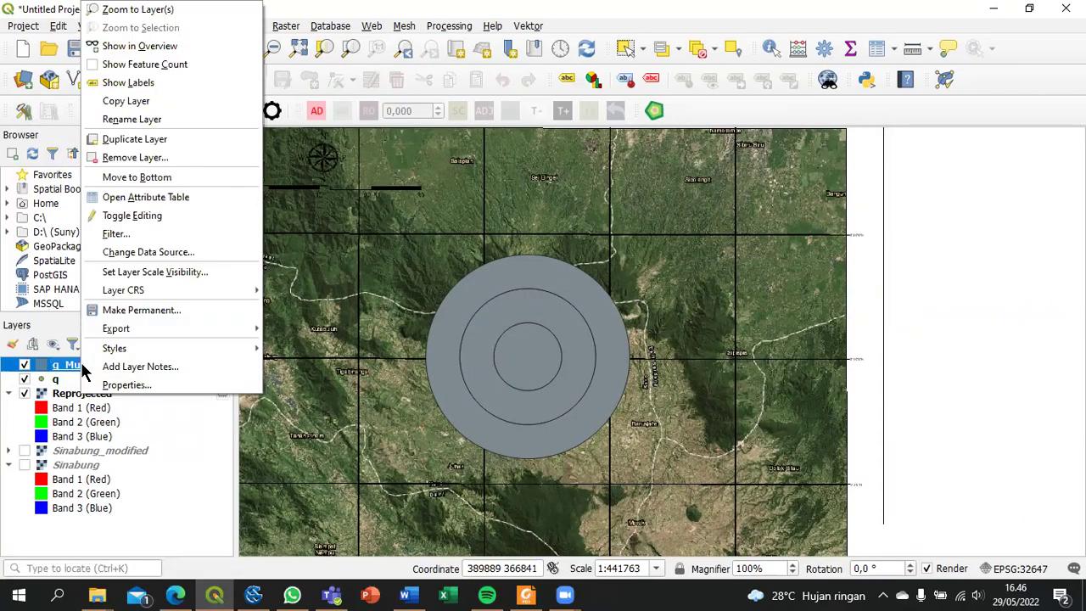
pyautogui.click(113, 201)
pyautogui.moveTo(276, 82); pyautogui.dragTo(717, 83)
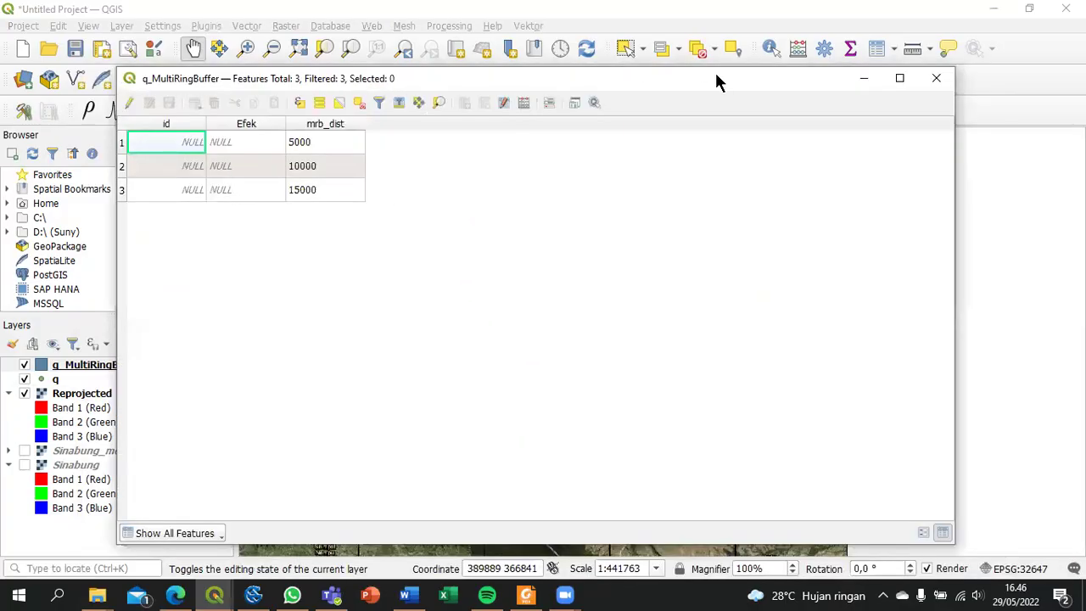
pyautogui.click(862, 79)
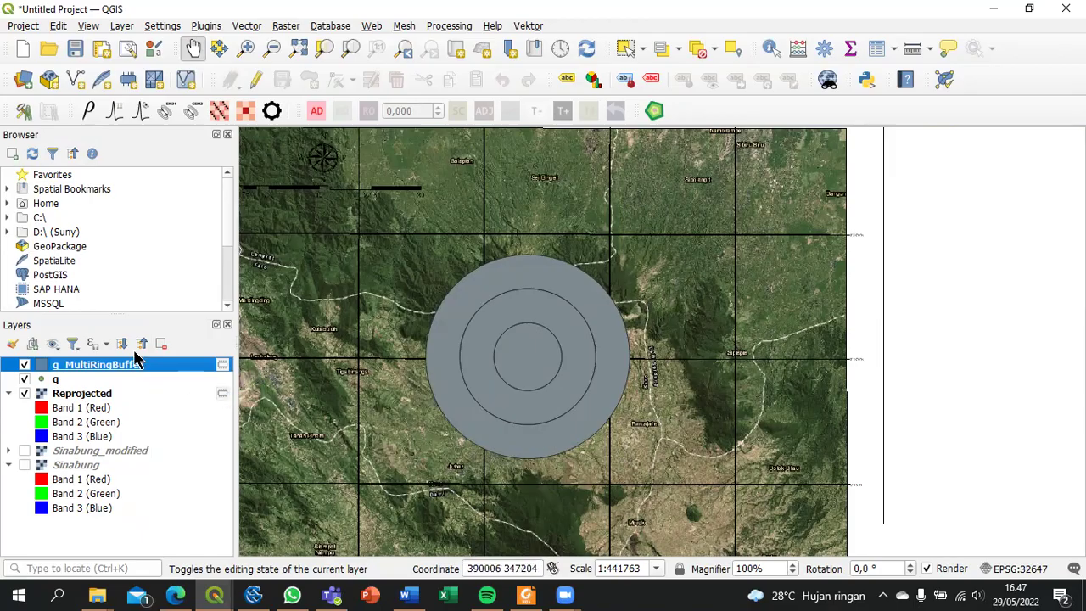
pyautogui.rightClick(100, 366)
pyautogui.click(143, 383)
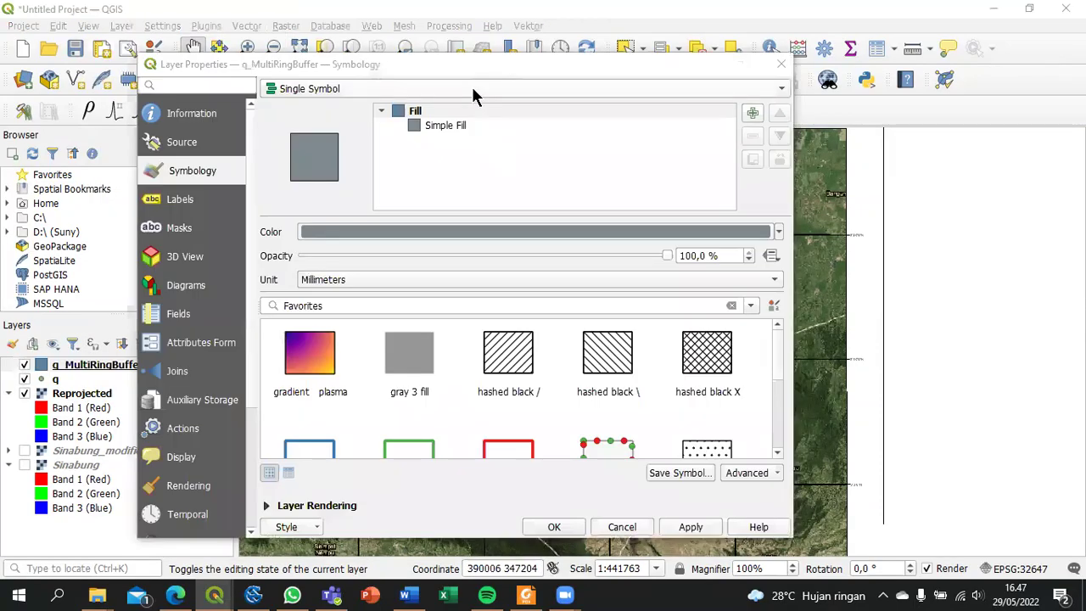
pyautogui.moveTo(480, 62); pyautogui.dragTo(578, 80)
pyautogui.click(888, 80)
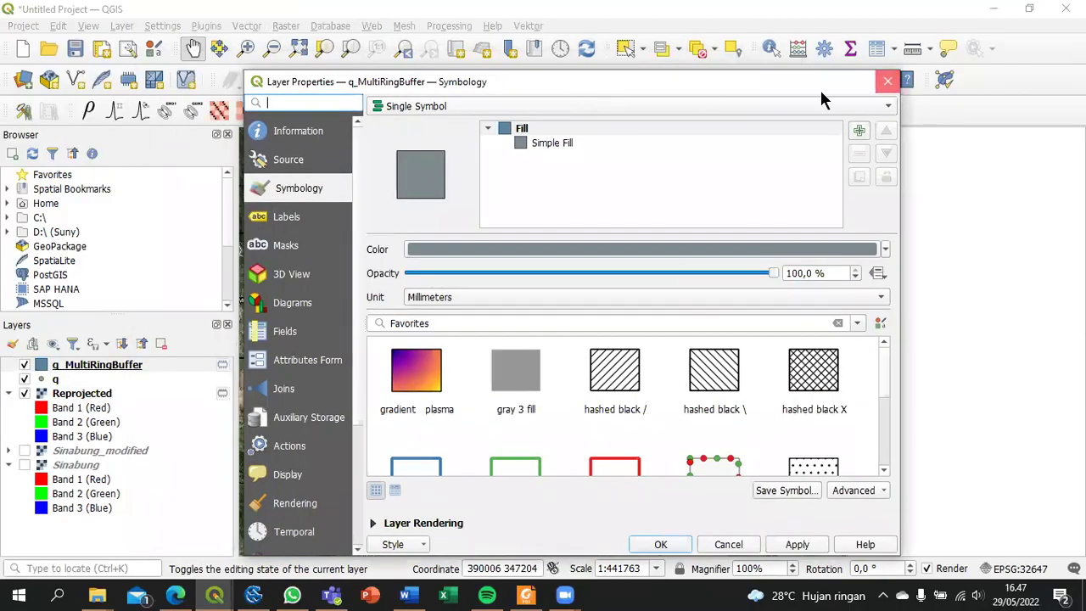
# Review the attribute table of point layer q, including its id and Efek fields
pyautogui.rightClick(167, 379)
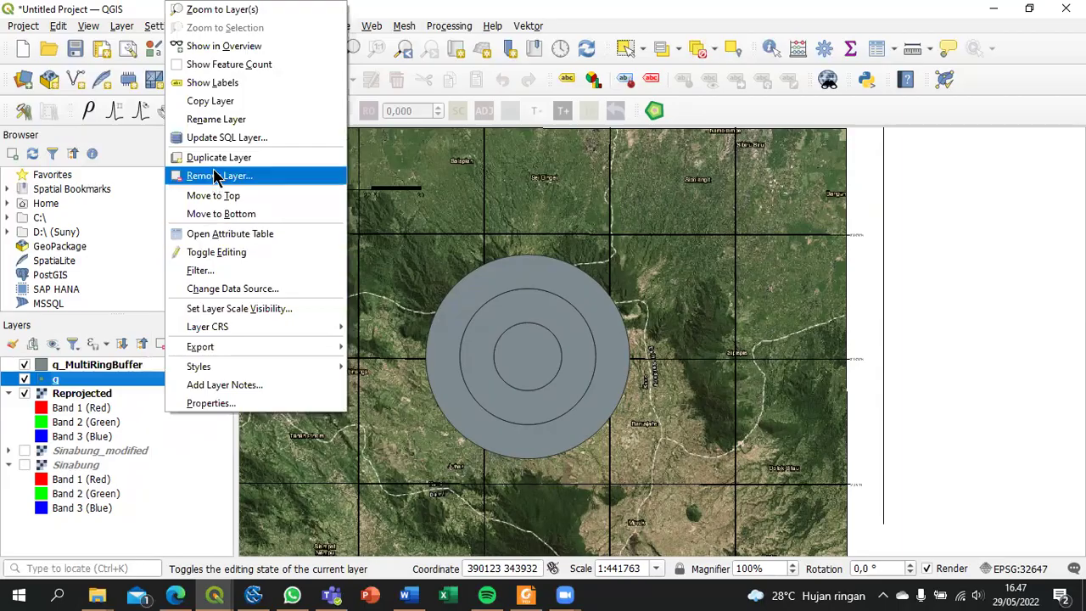
pyautogui.click(210, 239)
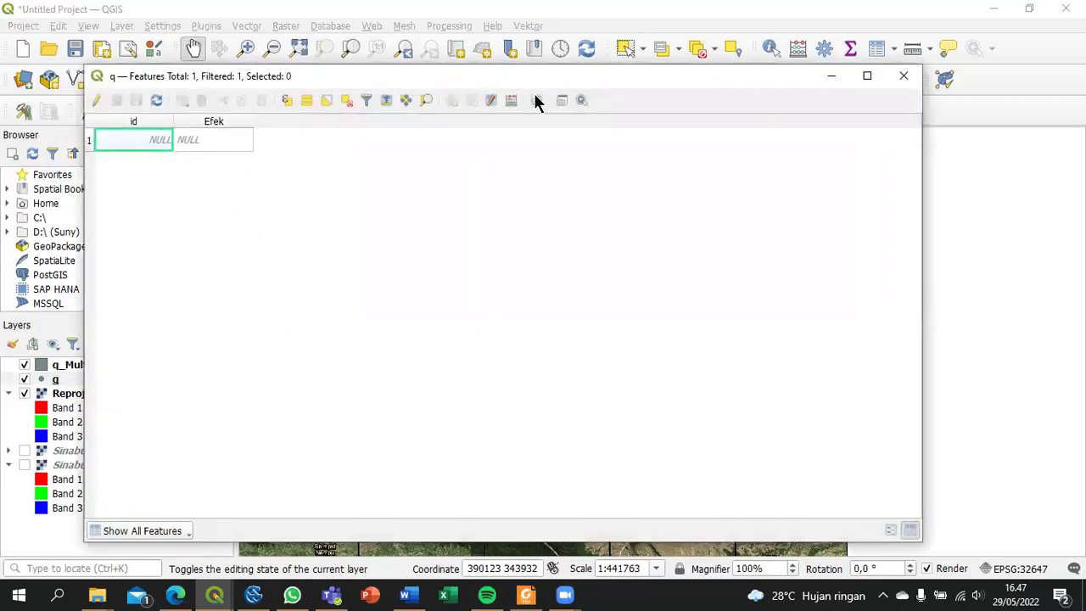
pyautogui.click(903, 76)
# Make the q_MultiRingBuffer attribute table editable and set Efek to "0 - 5 Km (Sangat Bahaya)" for the 5000 ring
pyautogui.click(126, 366)
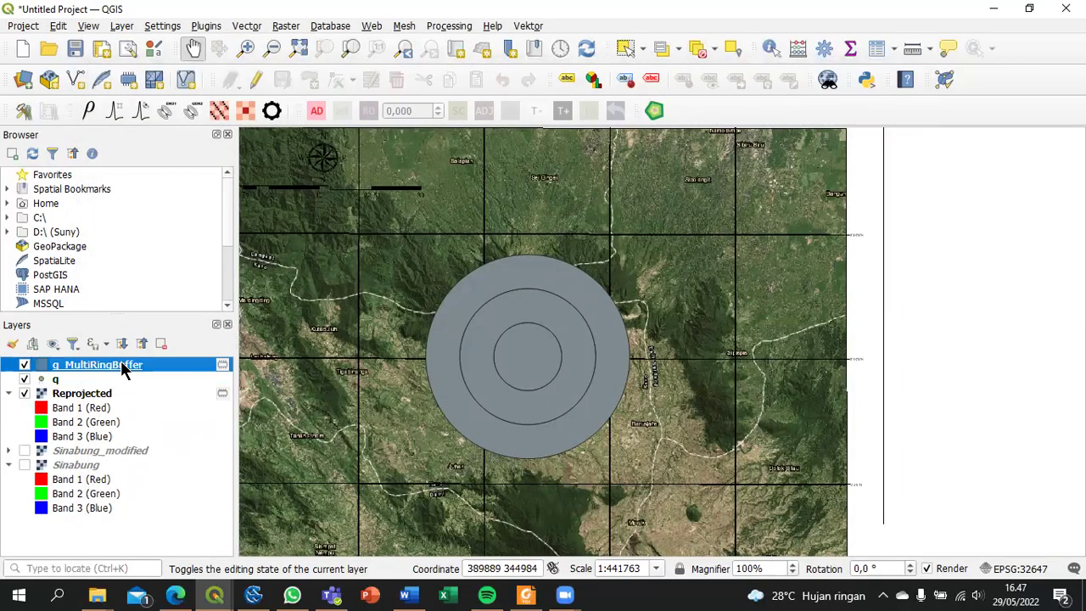
pyautogui.rightClick(120, 365)
pyautogui.click(213, 197)
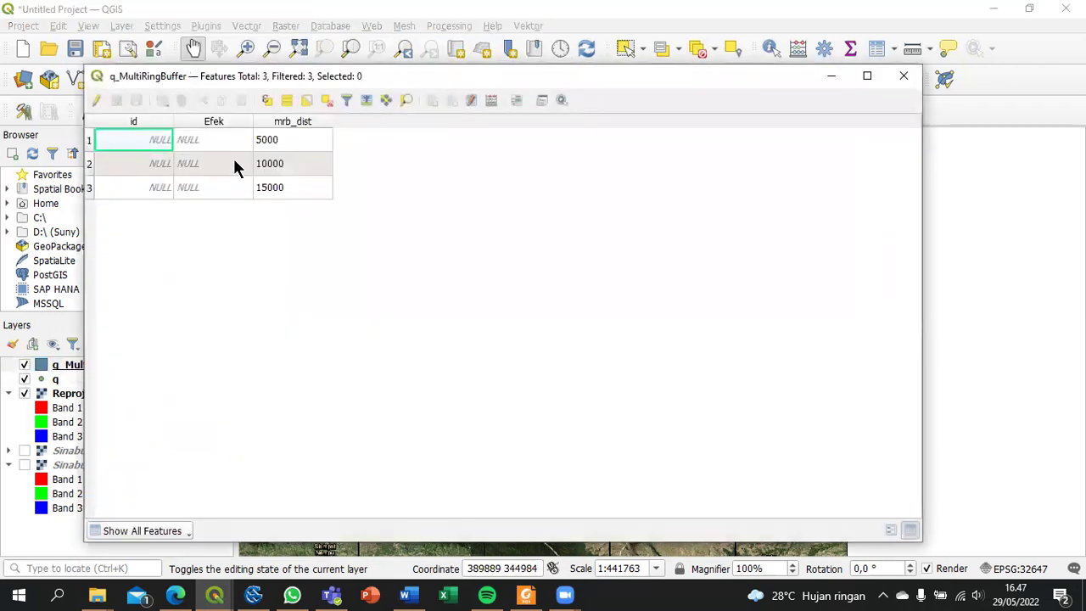
pyautogui.moveTo(386, 79); pyautogui.dragTo(702, 100)
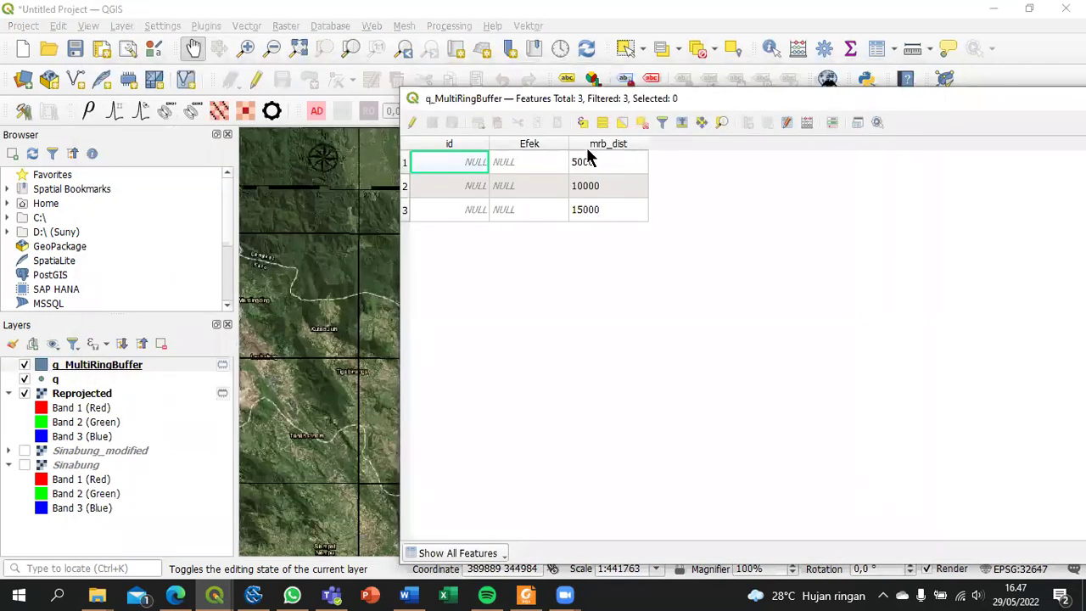
pyautogui.click(547, 165)
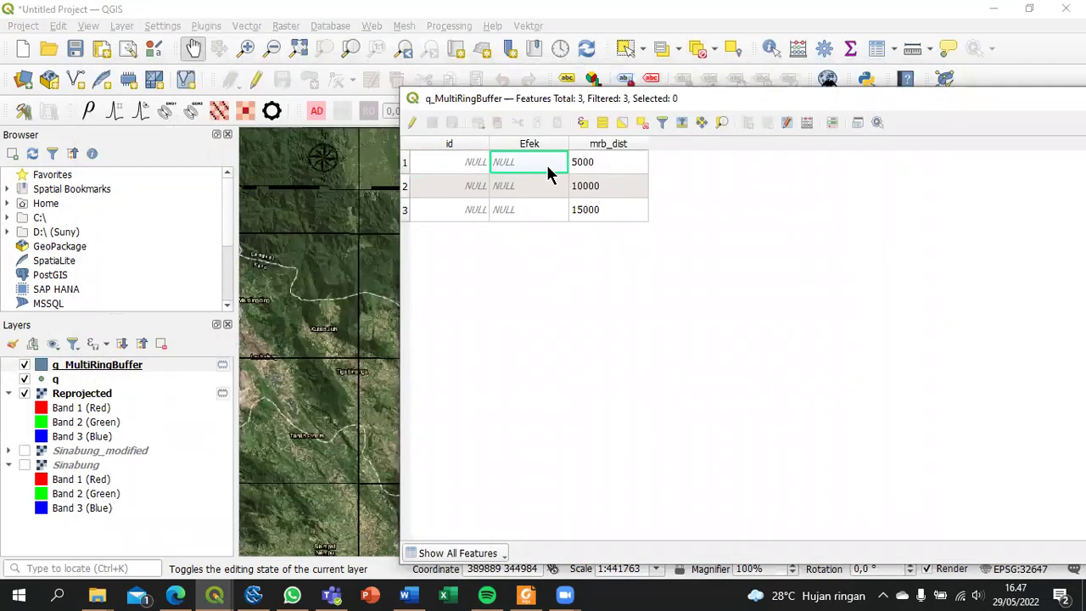
pyautogui.click(413, 122)
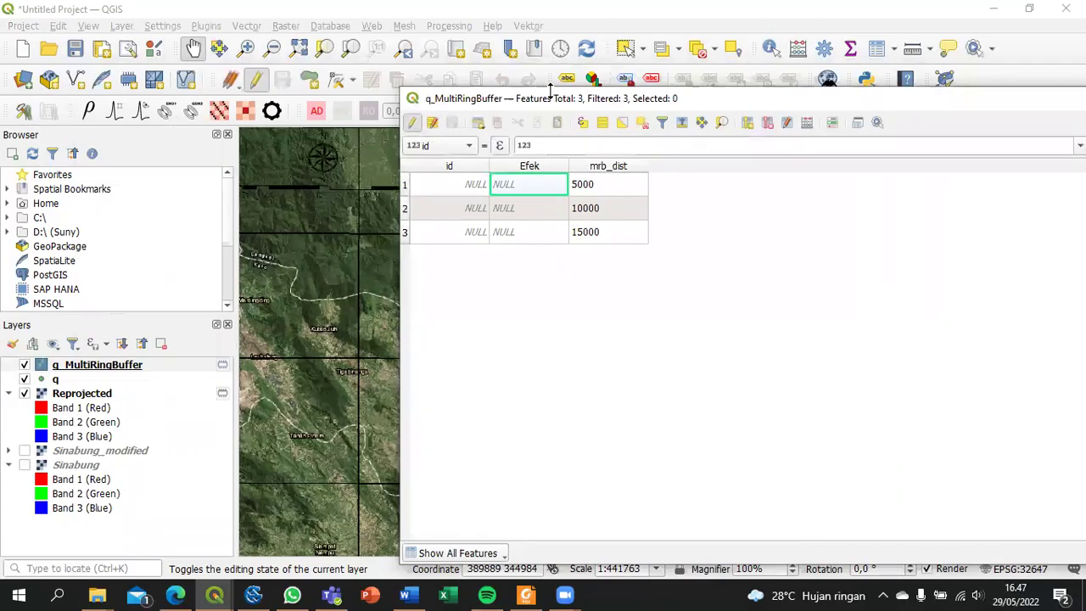
pyautogui.moveTo(725, 100); pyautogui.dragTo(701, 93)
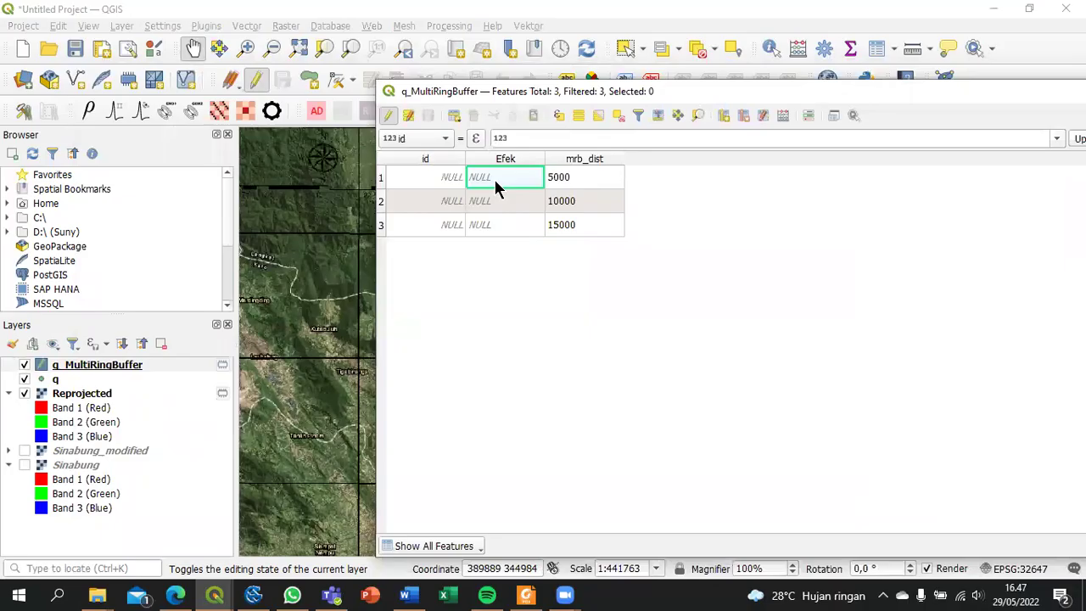
pyautogui.write('5')
pyautogui.write('- 5 km (Sangat Ba')
pyautogui.write('haya')
pyautogui.write(')')
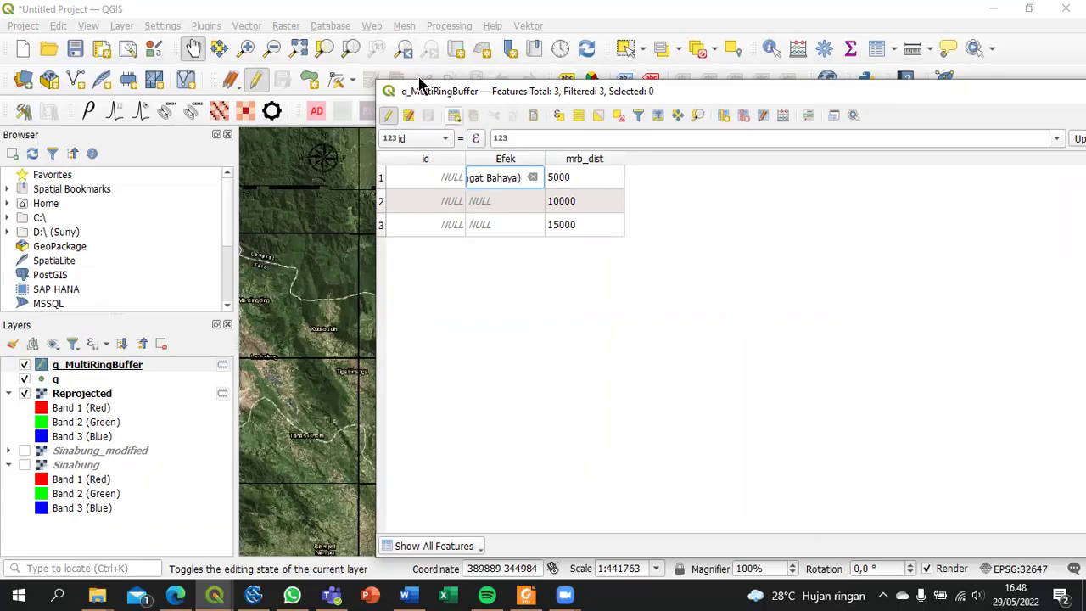
# Set Efek to "5 - 10 Km (Bahaya)" for the 10000 ring and "10 - 15 Km (Aman)" for the 15000 ring
pyautogui.click(517, 210)
pyautogui.write('5')
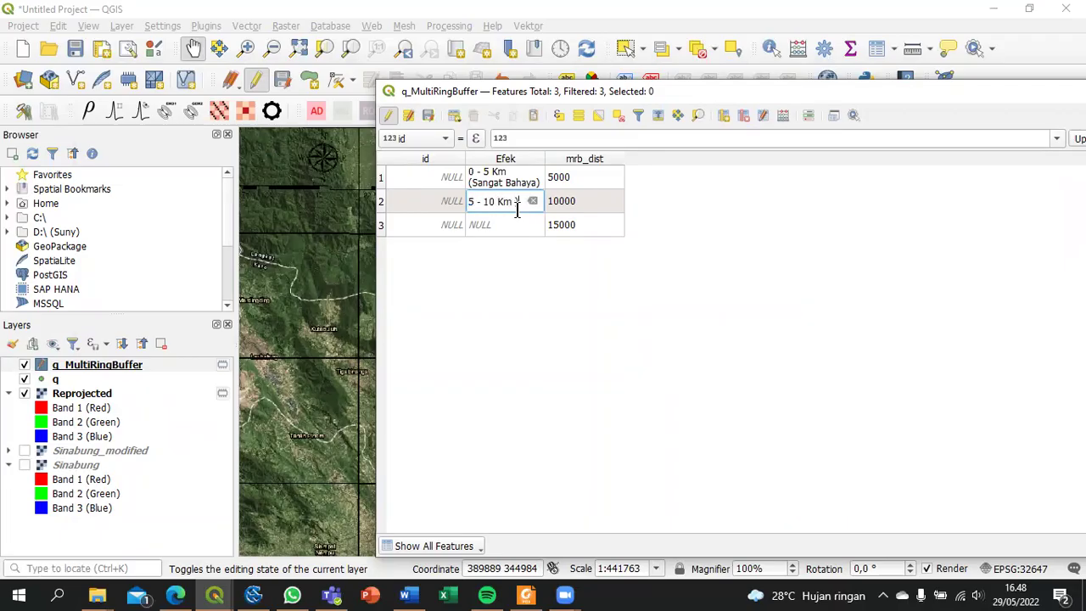
pyautogui.write('- 10 Km (Bahaya')
pyautogui.write(')')
pyautogui.click(513, 225)
pyautogui.write('10 - 15')
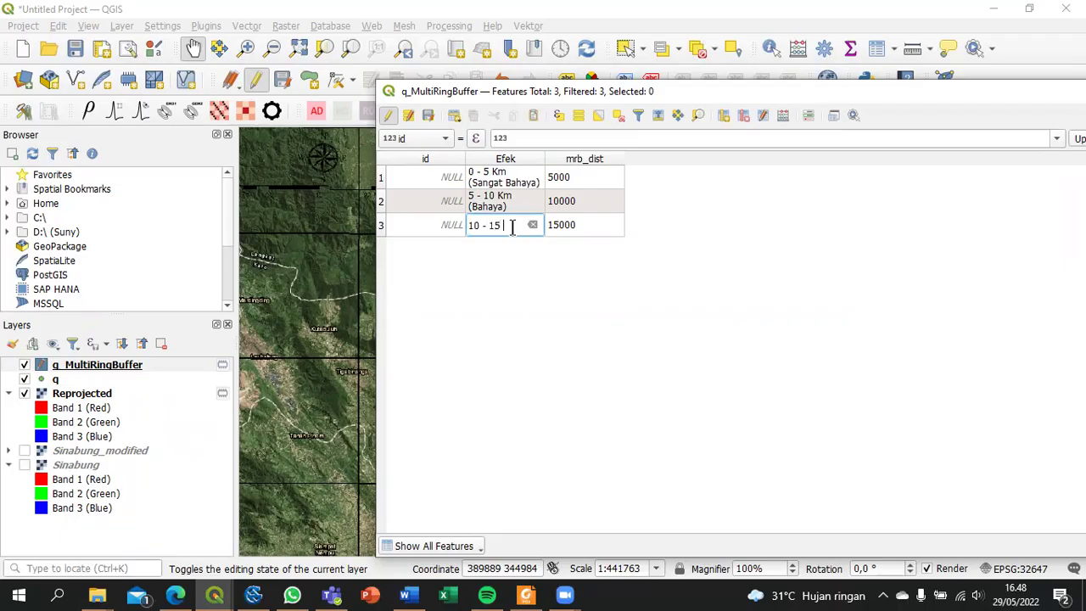
pyautogui.write(' Km (Aman')
pyautogui.write(')')
# Save the Efek edits, end editing of q_MultiRingBuffer and close its attribute table
pyautogui.moveTo(739, 96); pyautogui.dragTo(518, 74)
pyautogui.press('Return')
pyautogui.click(204, 94)
pyautogui.click(166, 92)
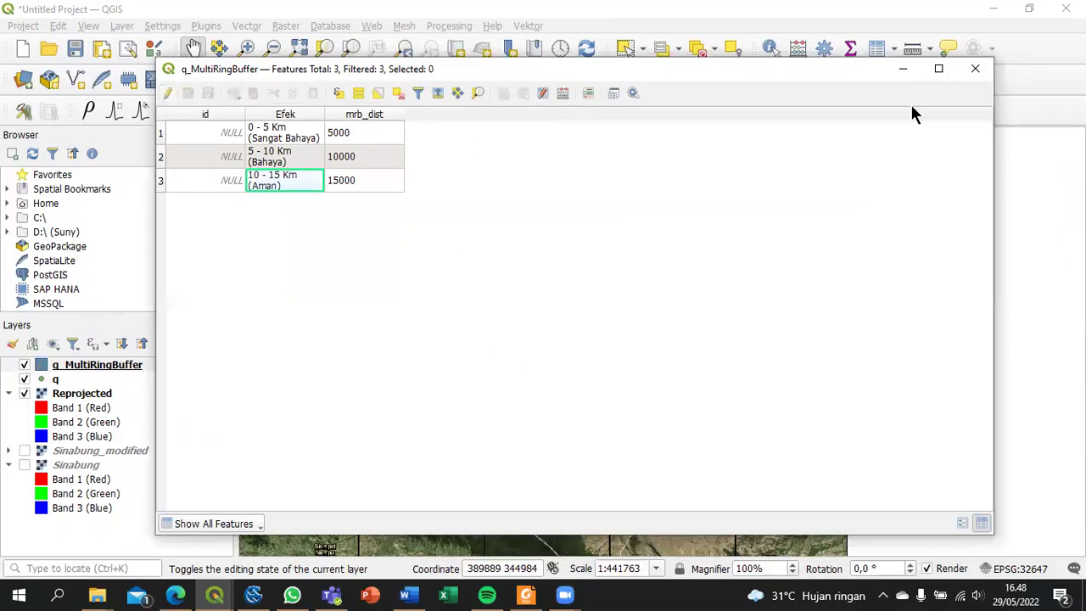
pyautogui.click(982, 73)
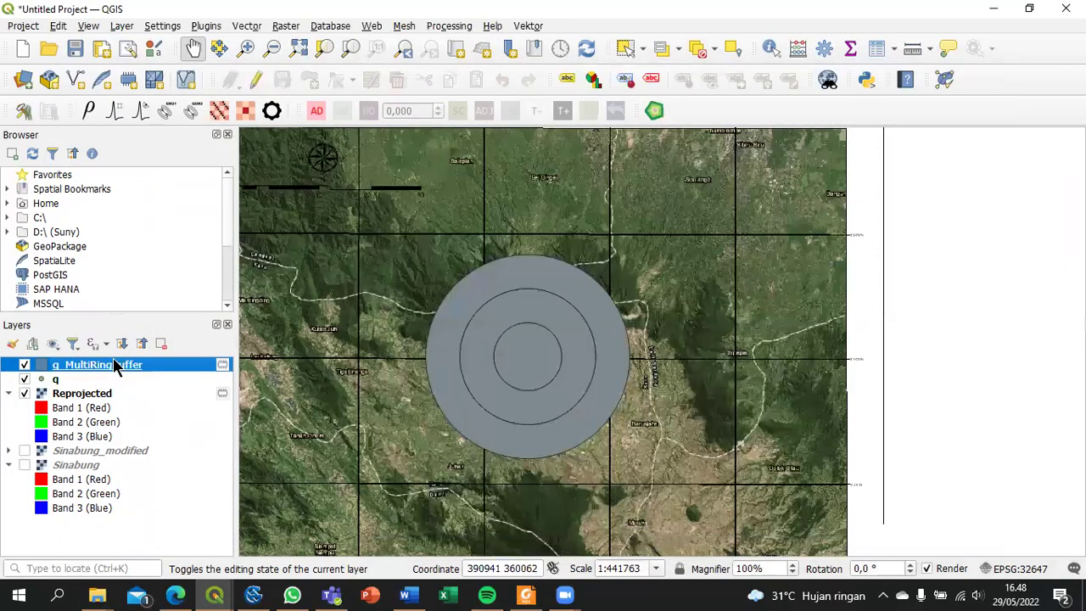
# Switch the q_MultiRingBuffer symbology to Categorized by Efek, classify the values and delete the class for all other values
pyautogui.rightClick(116, 367)
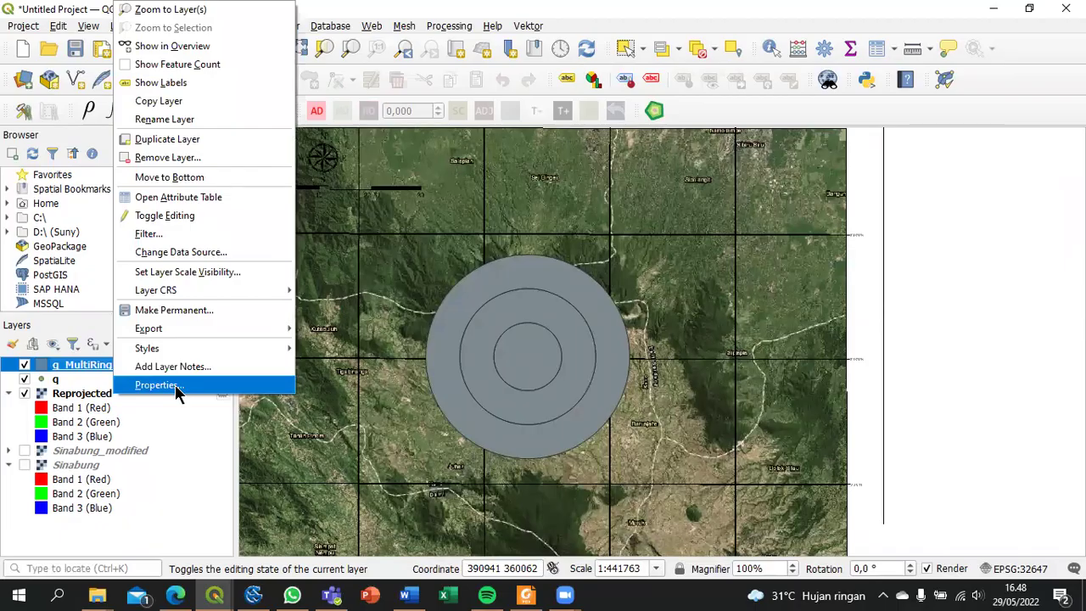
pyautogui.click(175, 385)
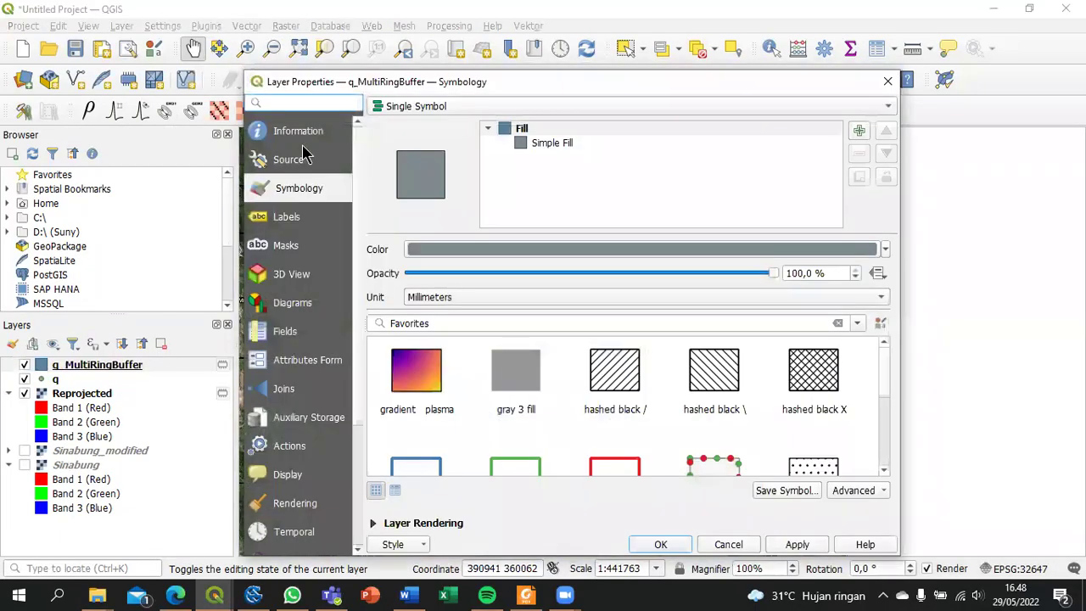
pyautogui.click(424, 107)
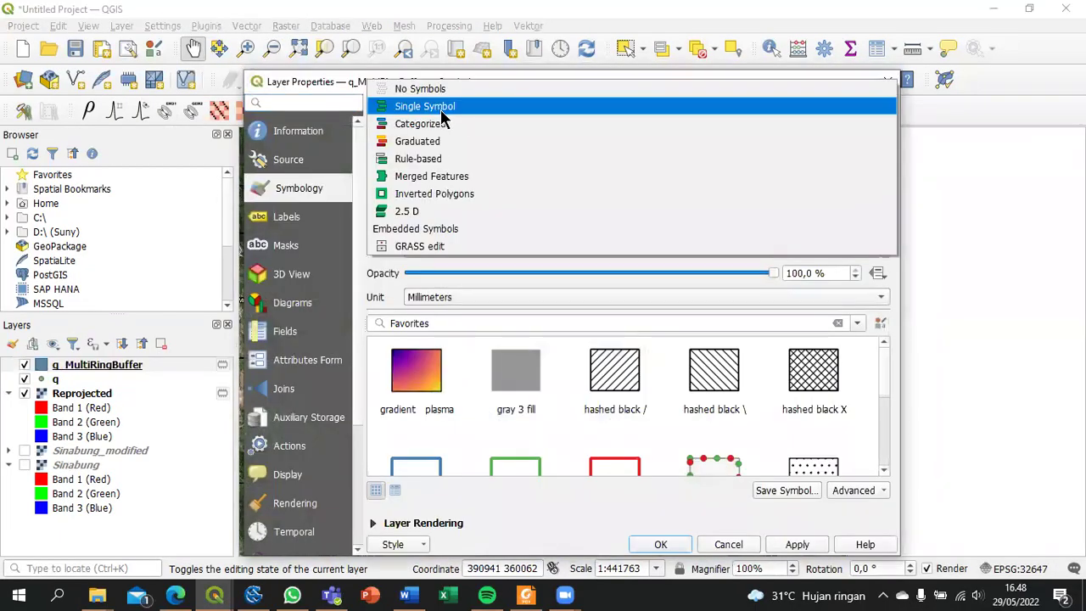
pyautogui.click(441, 110)
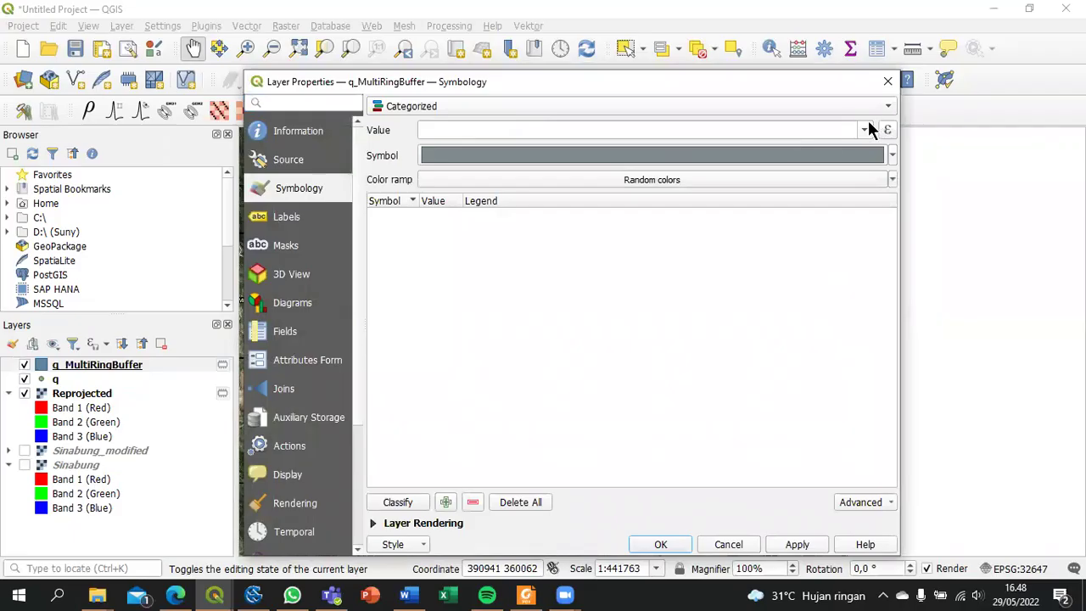
pyautogui.click(864, 130)
pyautogui.click(660, 169)
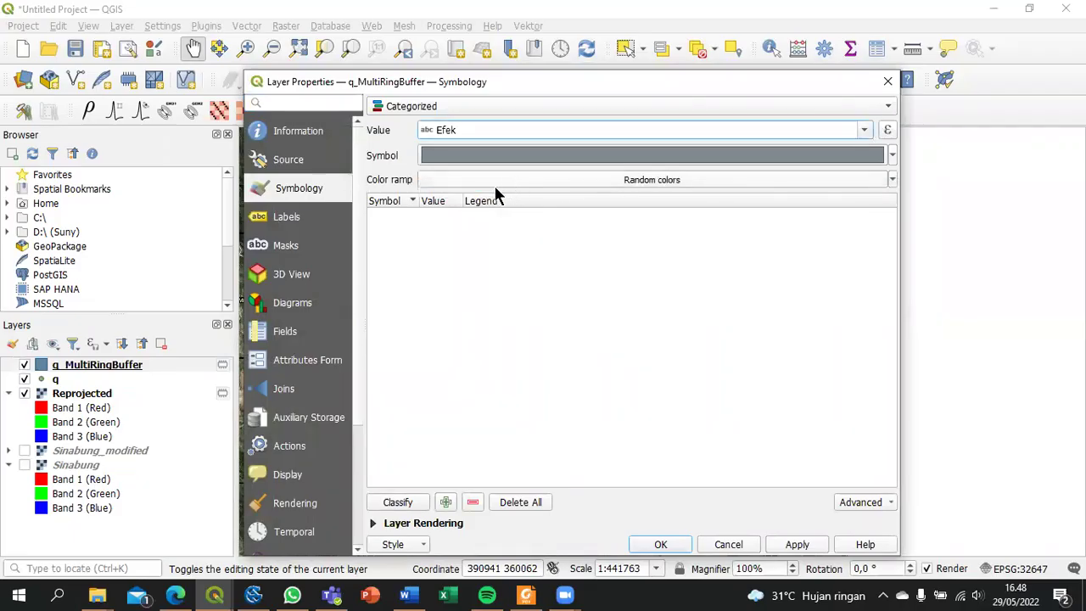
pyautogui.click(397, 501)
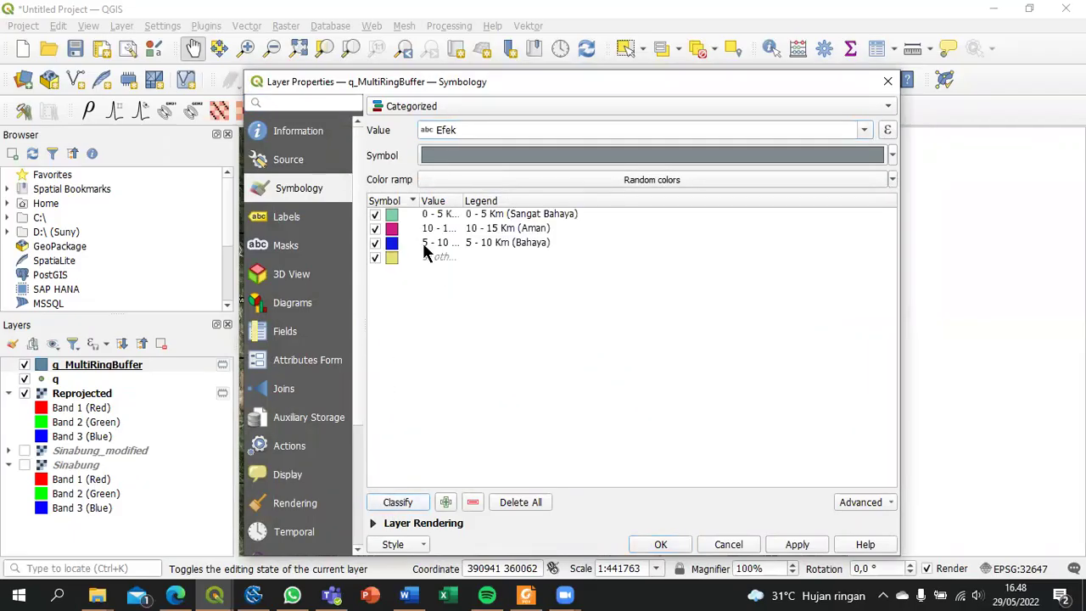
pyautogui.click(428, 257)
pyautogui.click(473, 502)
# Set the fill color of the "0 - 5 Km (Sangat Bahaya)" class to red
pyautogui.doubleClick(473, 216)
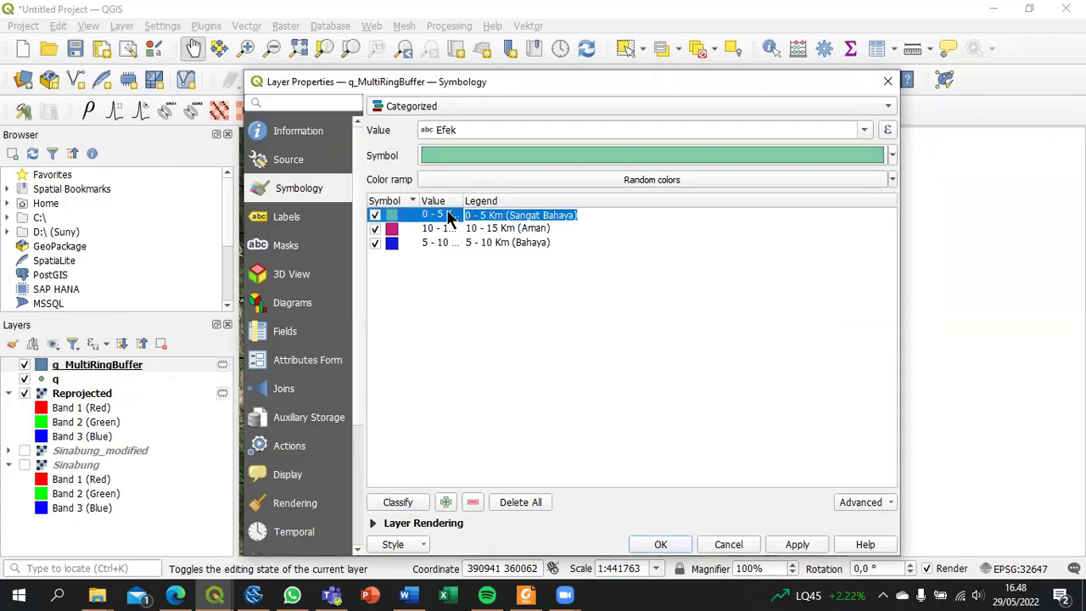
pyautogui.doubleClick(391, 214)
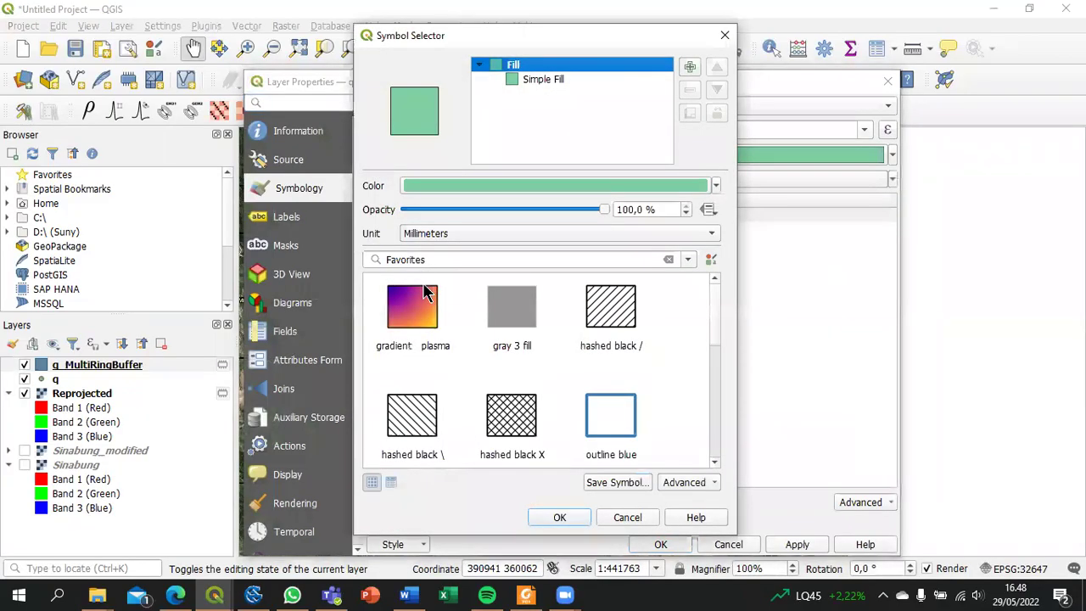
pyautogui.click(483, 184)
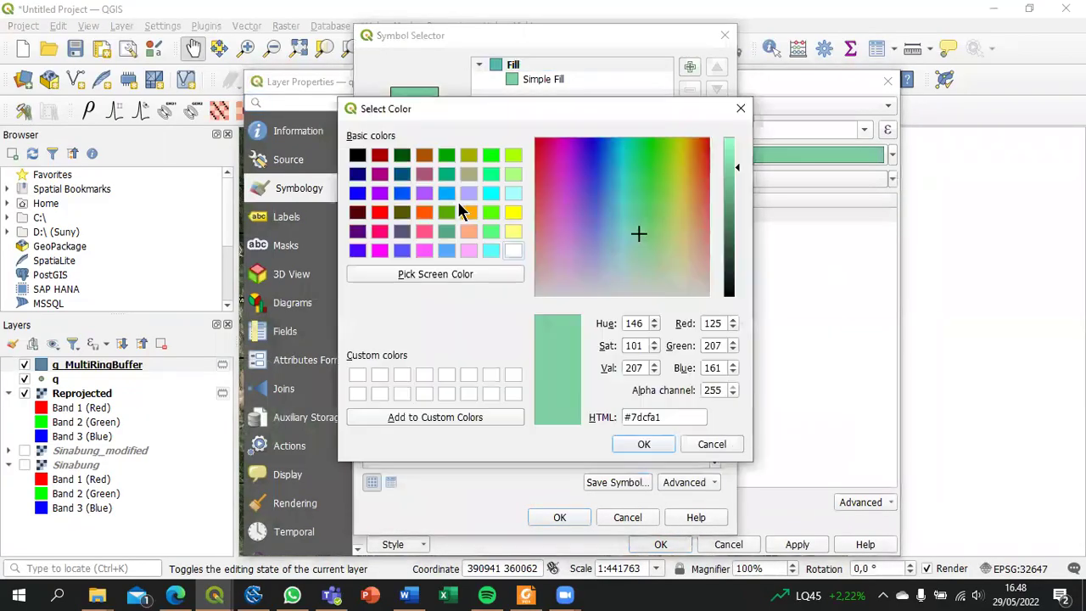
pyautogui.click(381, 213)
pyautogui.click(642, 444)
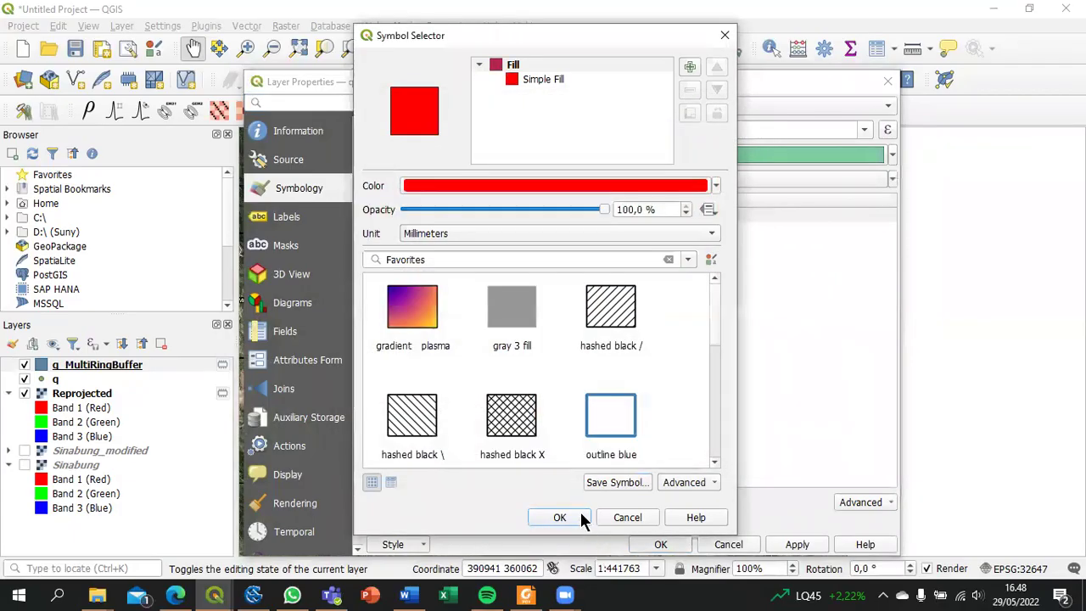
pyautogui.click(578, 511)
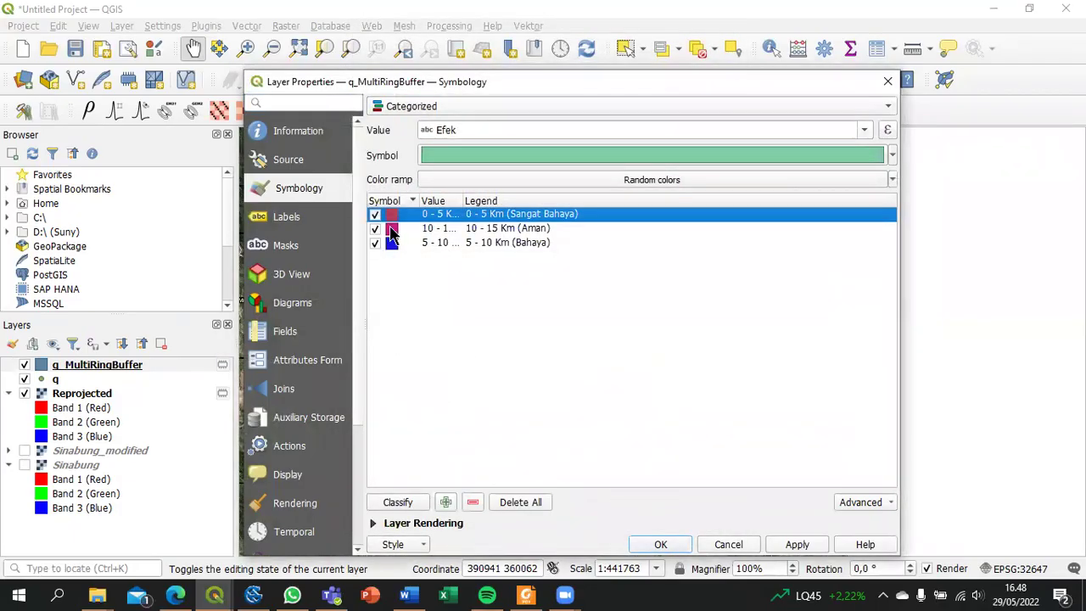
# Set the fill color of the "10 - 15 Km (Aman)" class to green #00aa00
pyautogui.doubleClick(392, 230)
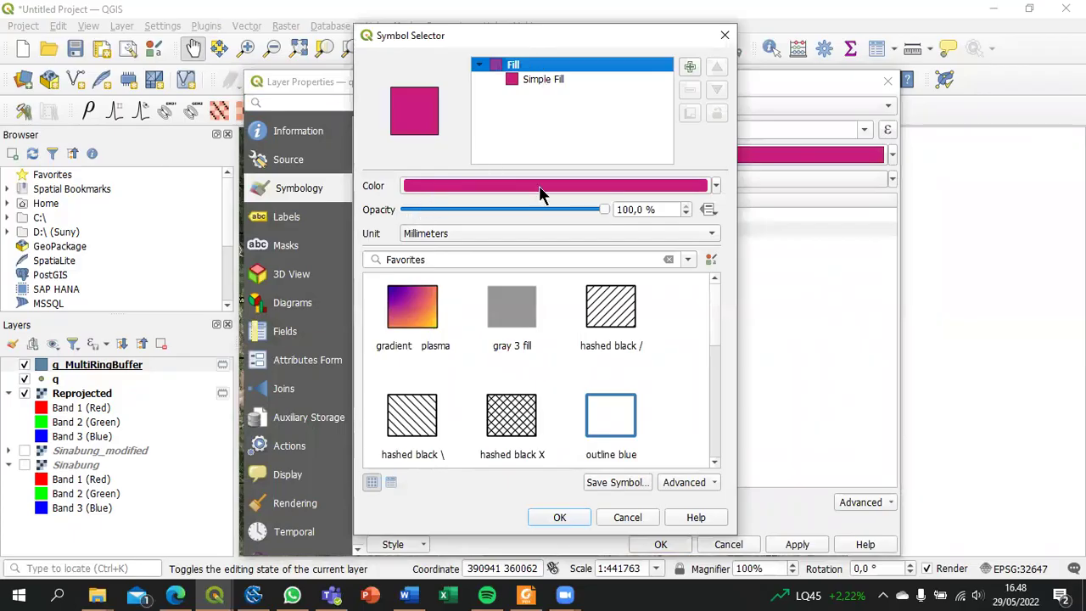
pyautogui.click(437, 191)
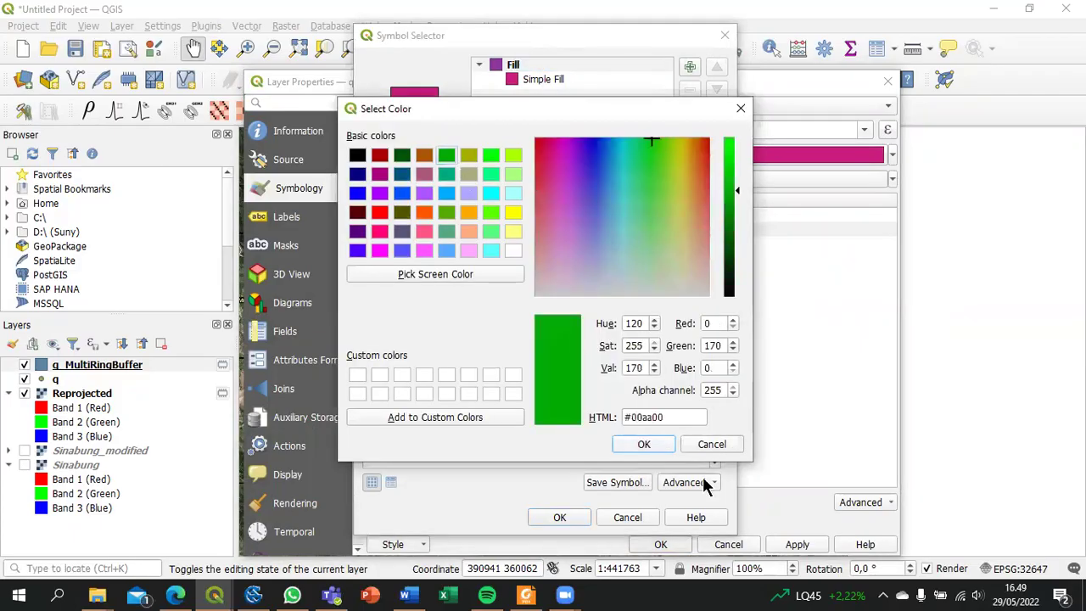
pyautogui.click(645, 445)
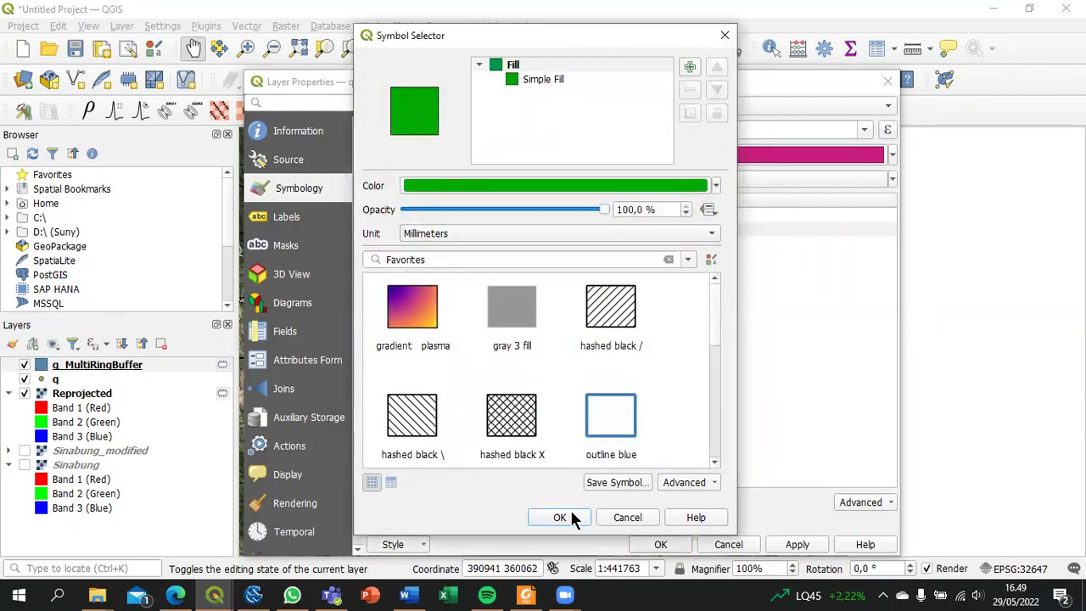
pyautogui.click(572, 517)
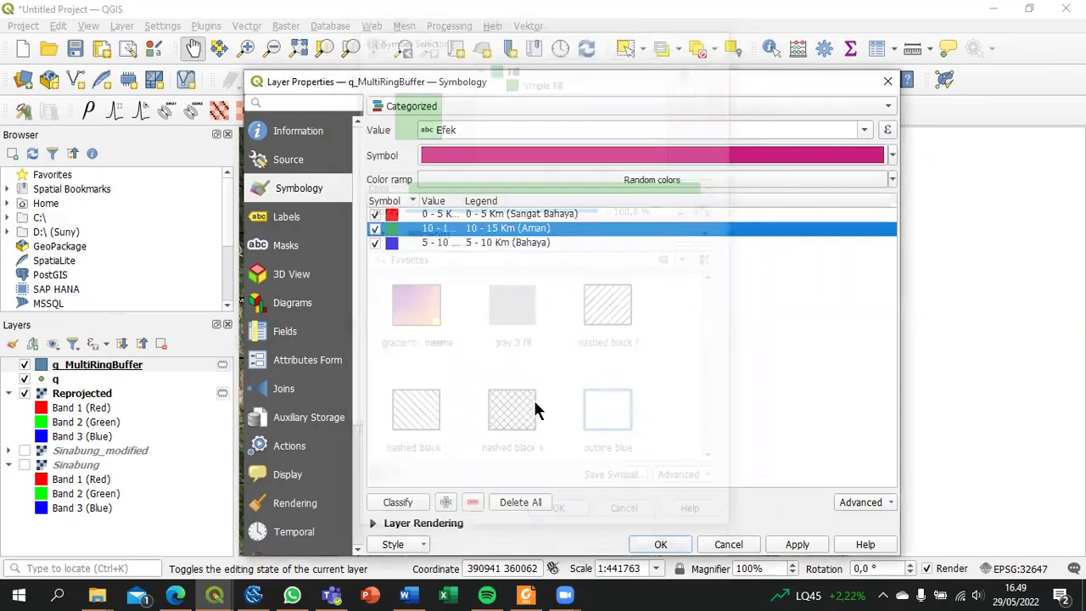
# Set the fill color of the "5 - 10 Km (Bahaya)" class to near-white and apply the categorized symbology to the buffer layer
pyautogui.doubleClick(391, 244)
pyautogui.click(449, 192)
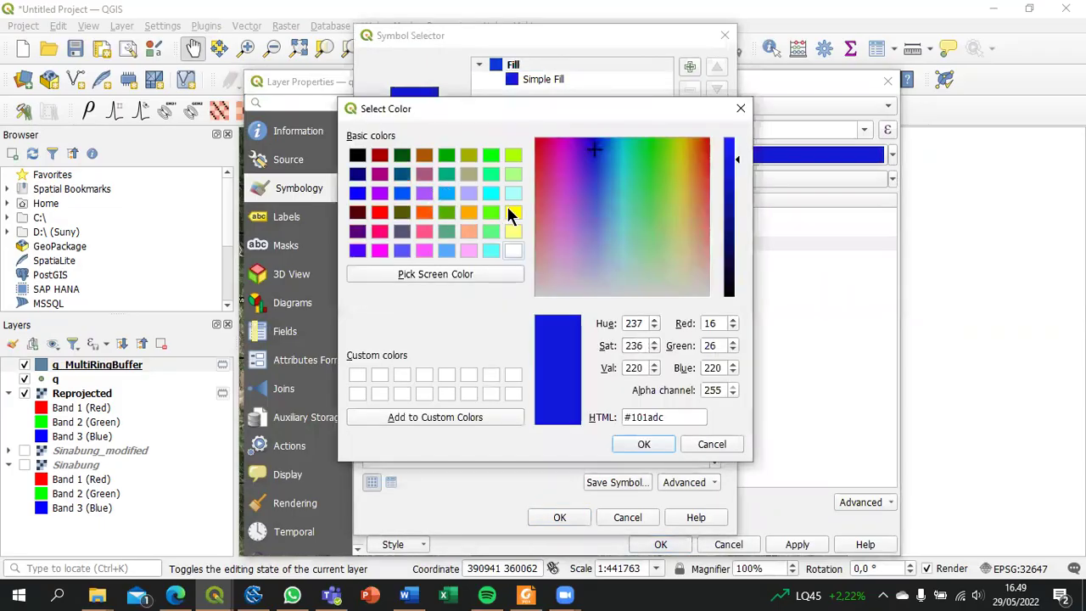
pyautogui.click(514, 212)
pyautogui.click(559, 292)
pyautogui.click(644, 443)
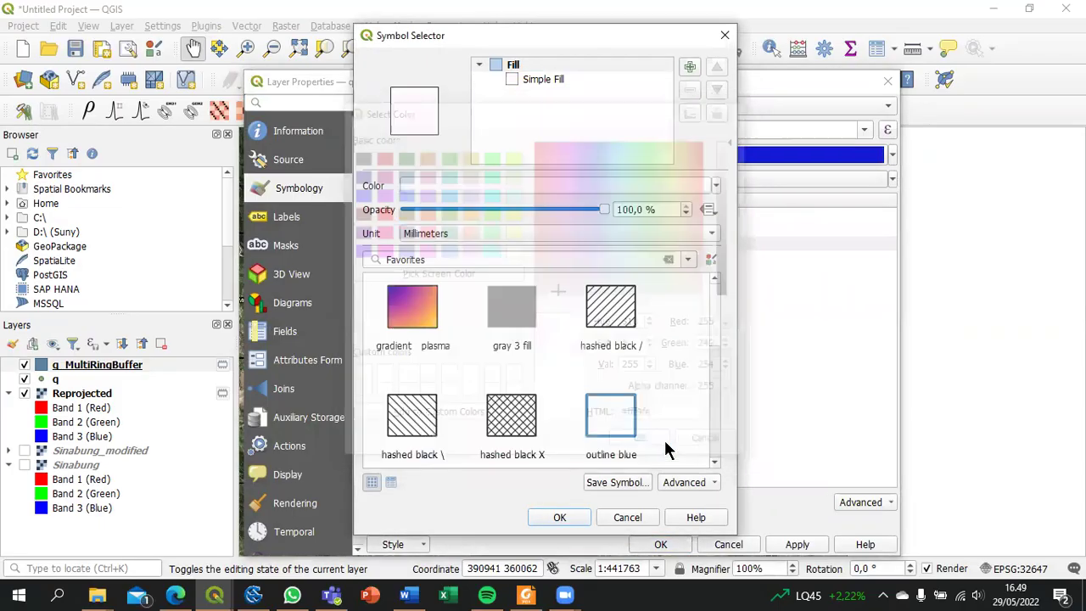
pyautogui.click(561, 517)
pyautogui.click(790, 545)
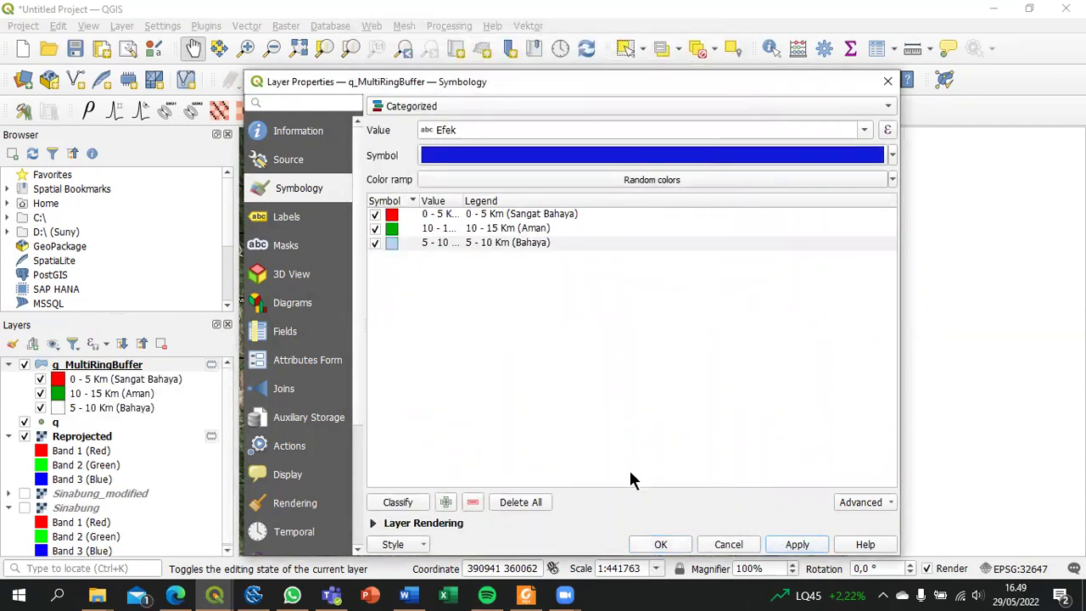
pyautogui.click(659, 544)
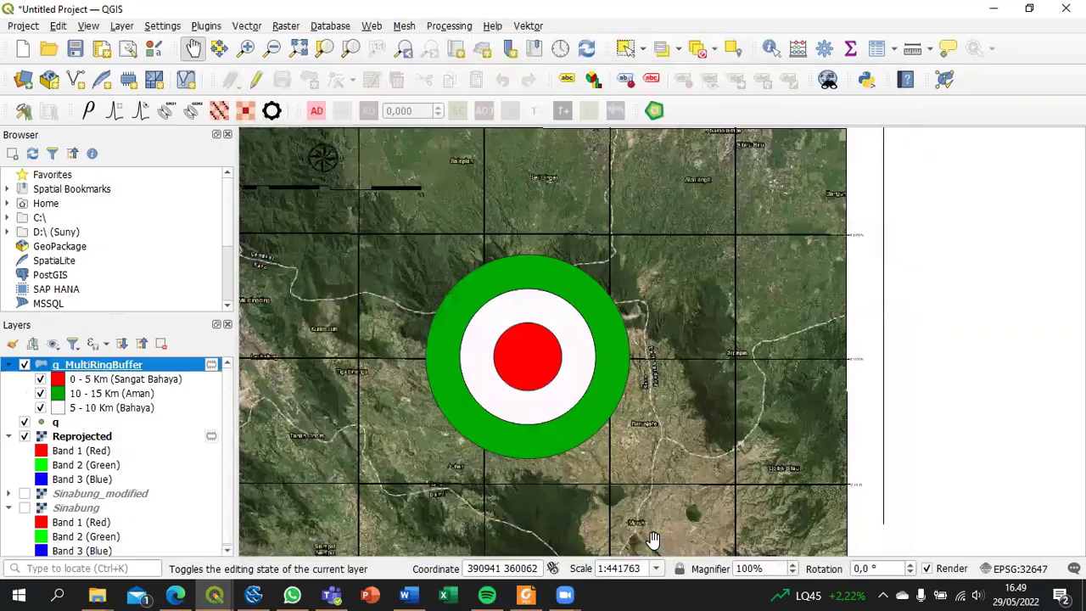
# Set the fill color of the "5 - 10 Km (Bahaya)" class in q_MultiRingBuffer to yellow #ffff00
pyautogui.click(120, 408)
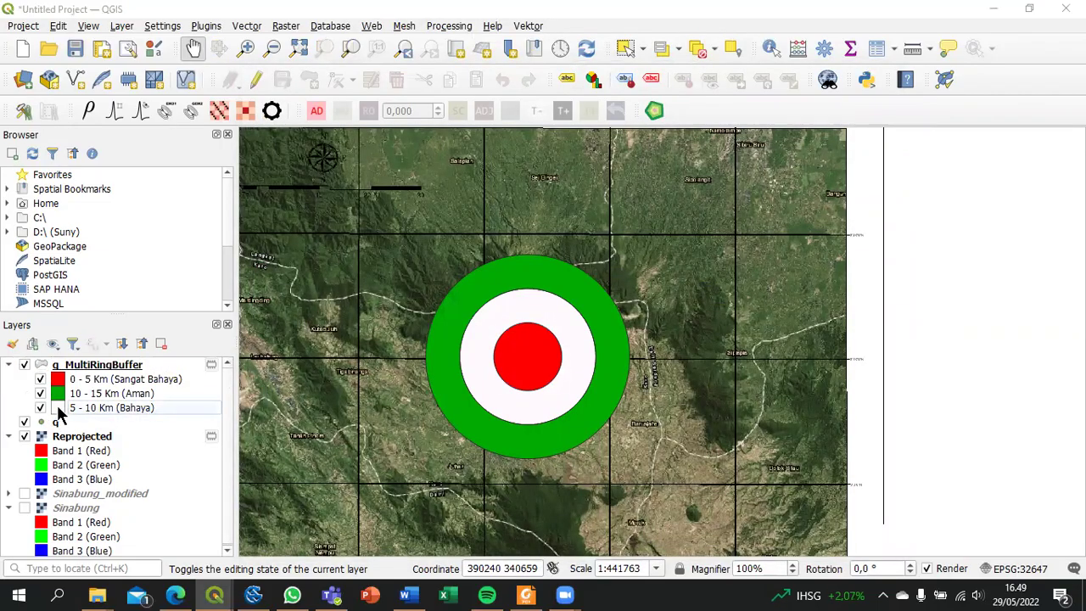
pyautogui.doubleClick(57, 408)
pyautogui.click(458, 187)
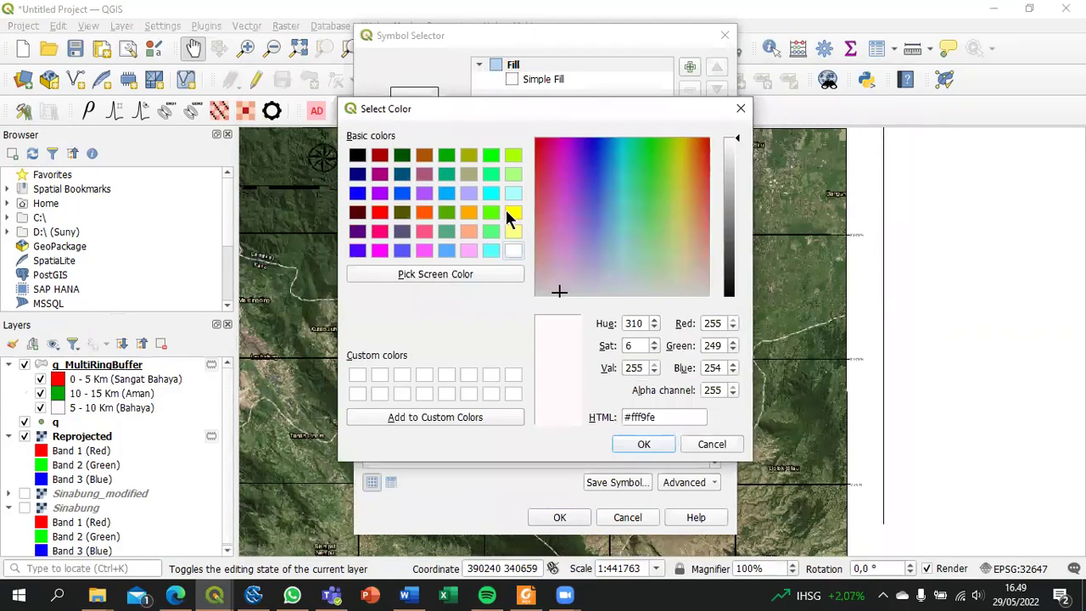
pyautogui.click(513, 212)
pyautogui.moveTo(553, 287)
pyautogui.mouseDown()
pyautogui.moveTo(560, 253)
pyautogui.moveTo(563, 288)
pyautogui.moveTo(560, 219)
pyautogui.moveTo(519, 210)
pyautogui.mouseUp()
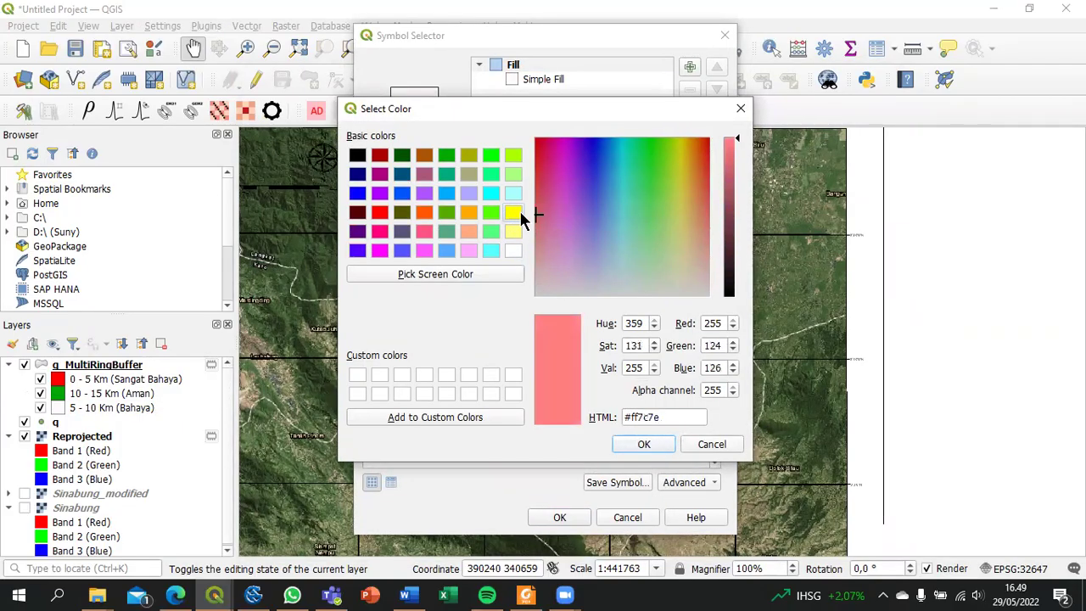
pyautogui.click(513, 212)
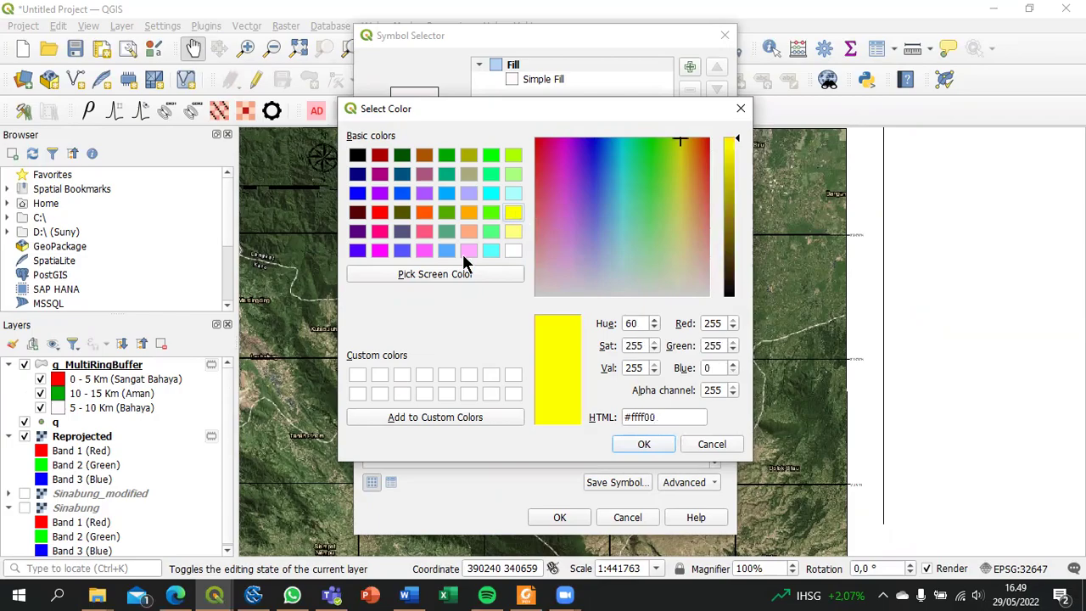
pyautogui.click(638, 447)
pyautogui.click(581, 512)
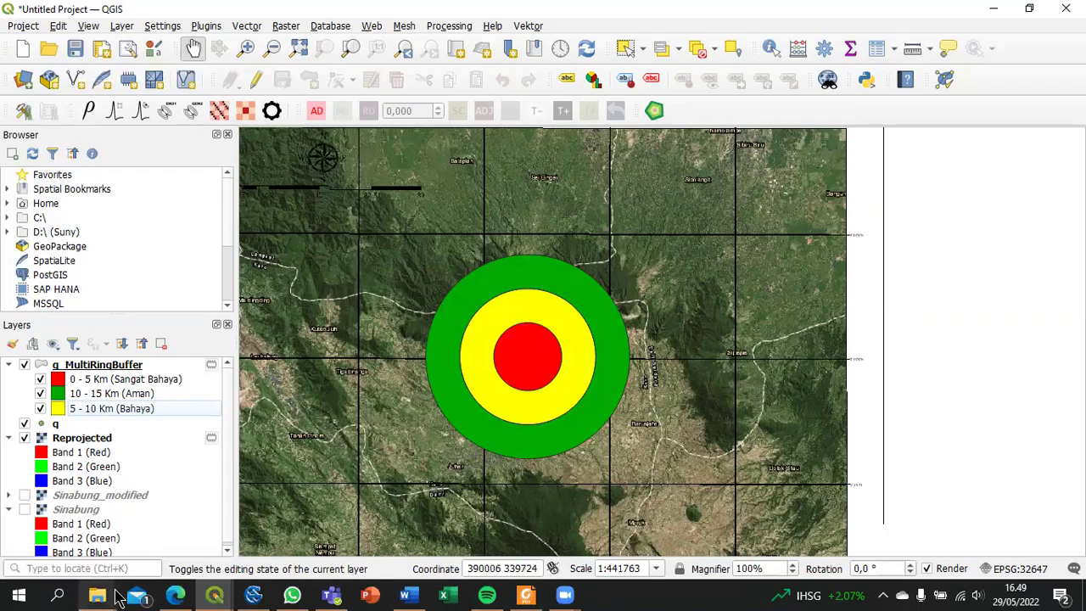
pyautogui.scroll(-1, 539, 341)
pyautogui.scroll(1, 539, 341)
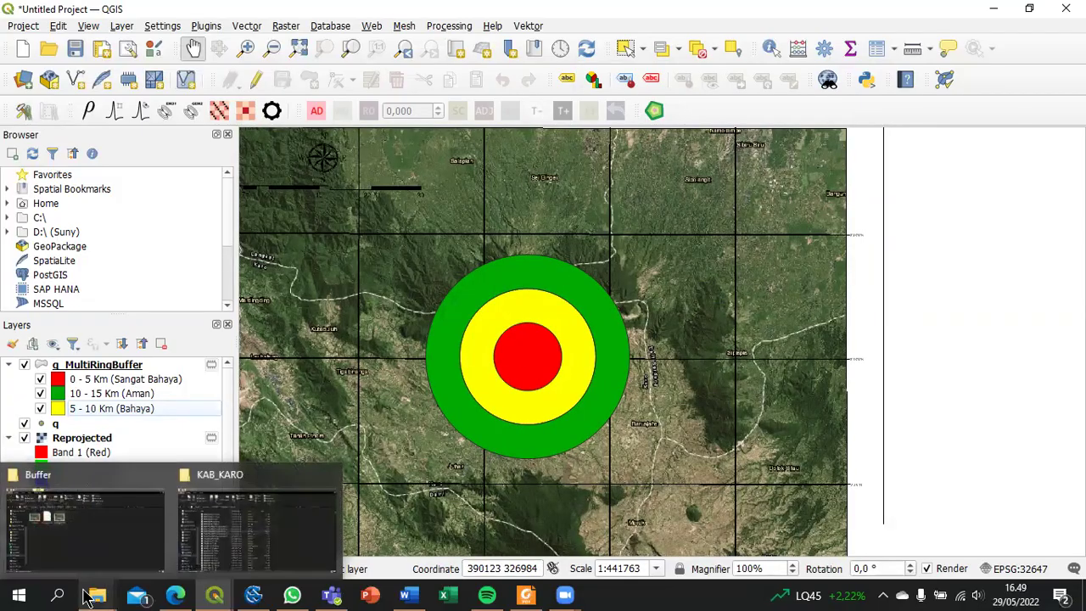
pyautogui.scroll(1, 472, 334)
pyautogui.scroll(-1, 472, 334)
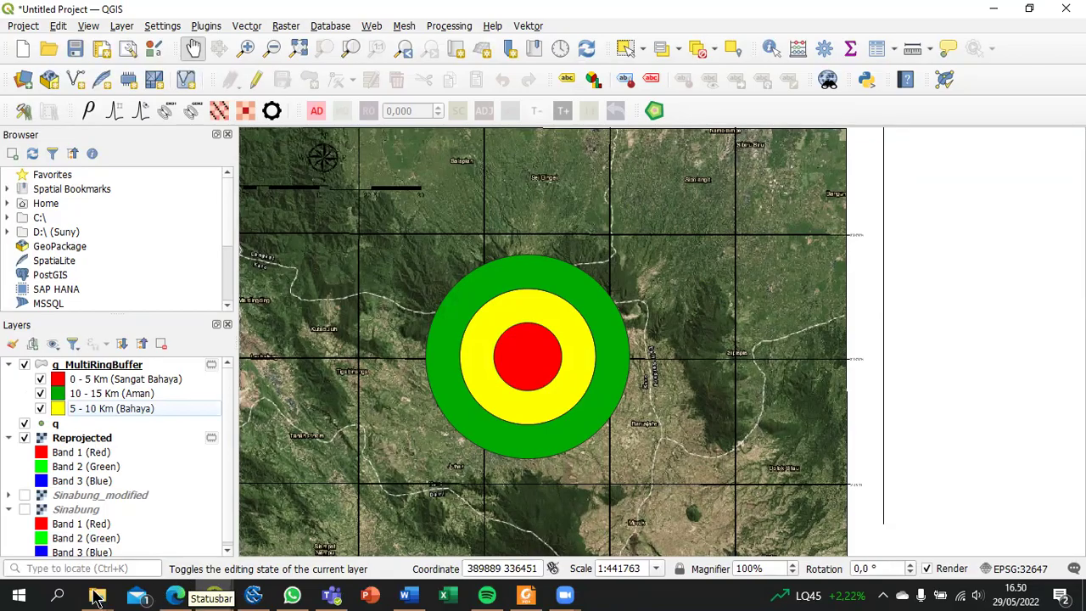
# Add the ADMINISTRASIKECAMATAN_AR_50K shapefile from the KAB_KARO folder in File Explorer to the QGIS project, placing it between the q and Reprojected layers
pyautogui.moveTo(97, 594)
pyautogui.click(249, 528)
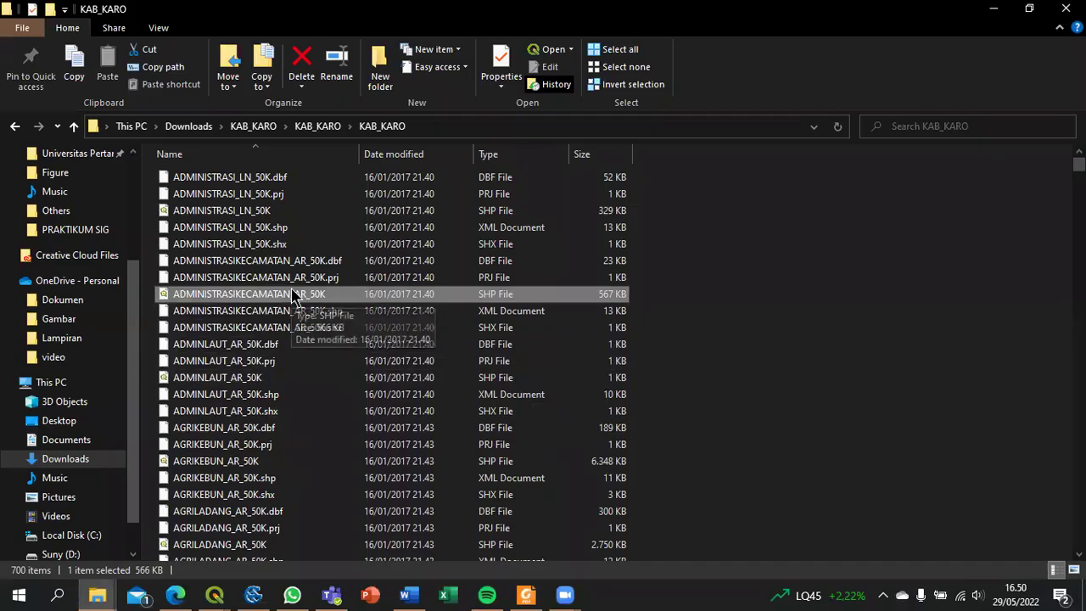
pyautogui.scroll(-4, 314, 441)
pyautogui.scroll(4, 314, 463)
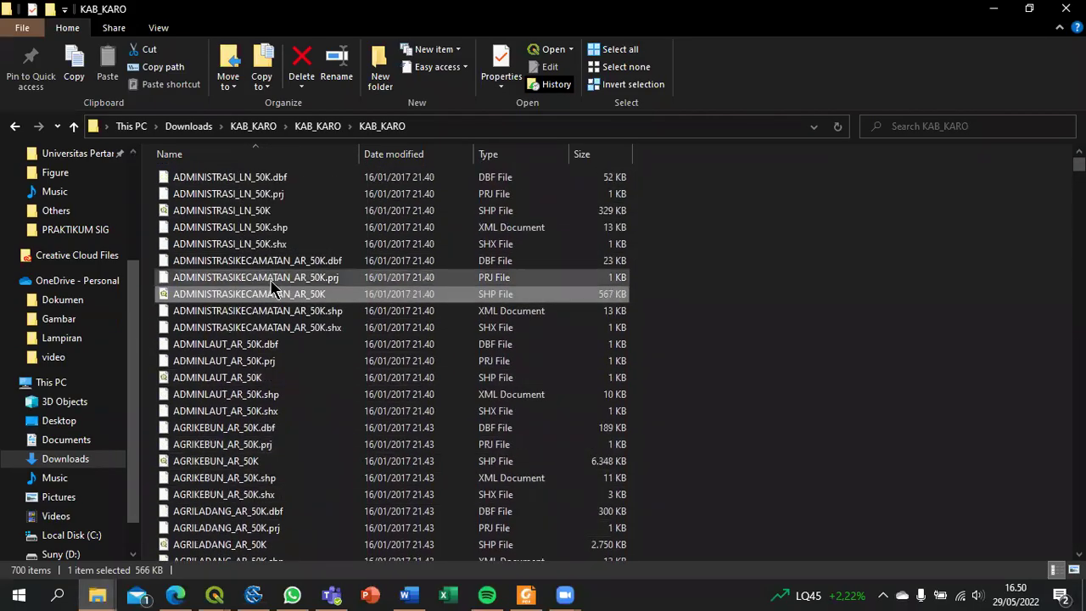
pyautogui.moveTo(271, 301); pyautogui.dragTo(124, 441)
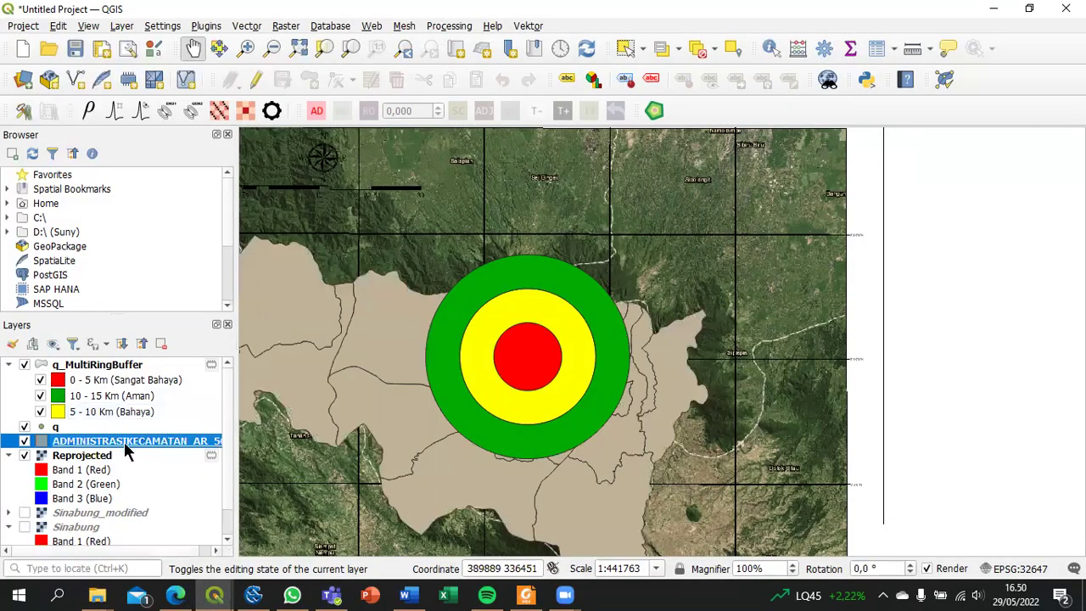
pyautogui.moveTo(460, 337); pyautogui.dragTo(463, 333)
pyautogui.scroll(2, 530, 261)
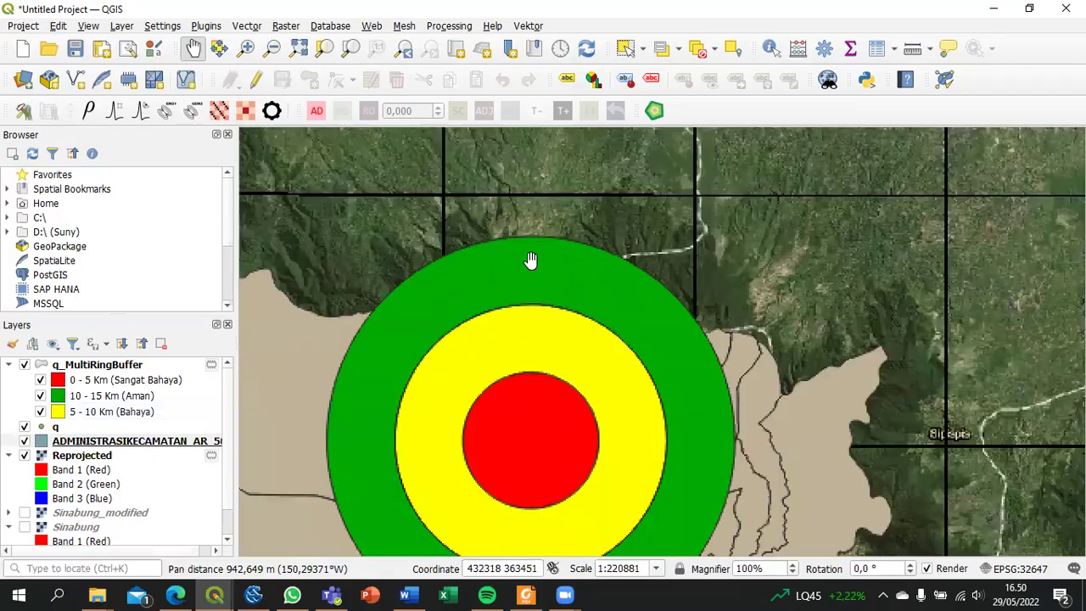
pyautogui.scroll(-2, 531, 259)
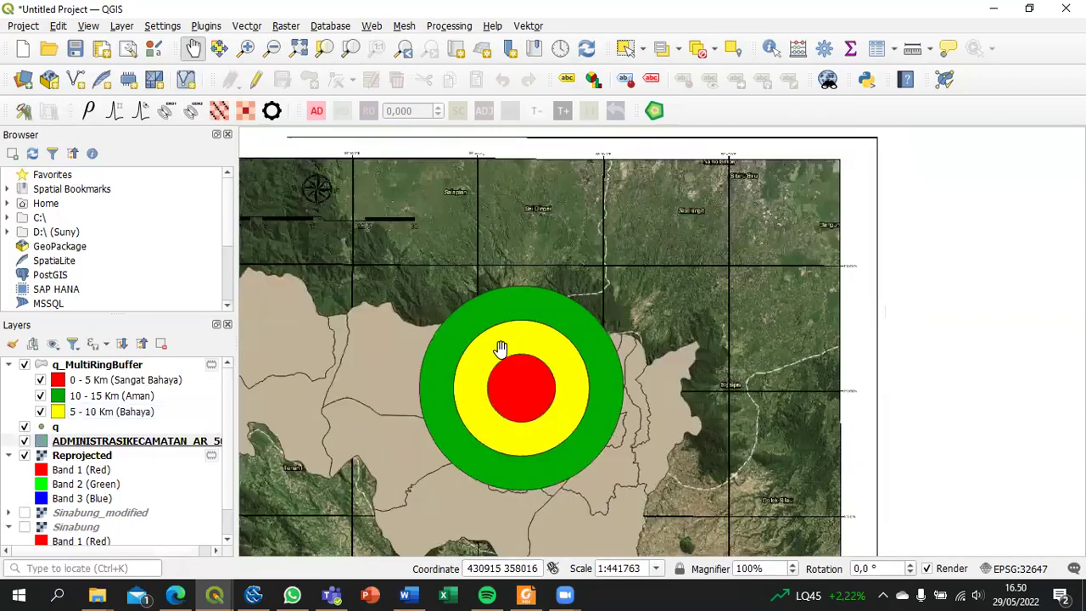
pyautogui.moveTo(500, 347); pyautogui.dragTo(525, 310)
# Switch the ADMINISTRASIKECAMATAN_AR_50K symbology to Categorized by NAMOBJ, classify the values with random colors and apply it
pyautogui.rightClick(71, 440)
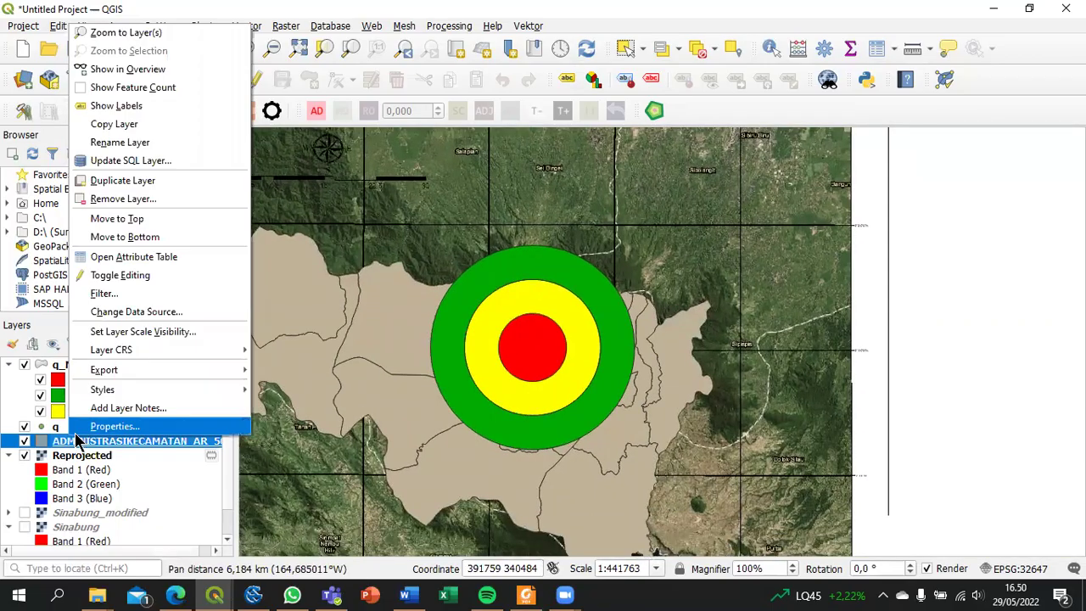
pyautogui.click(84, 427)
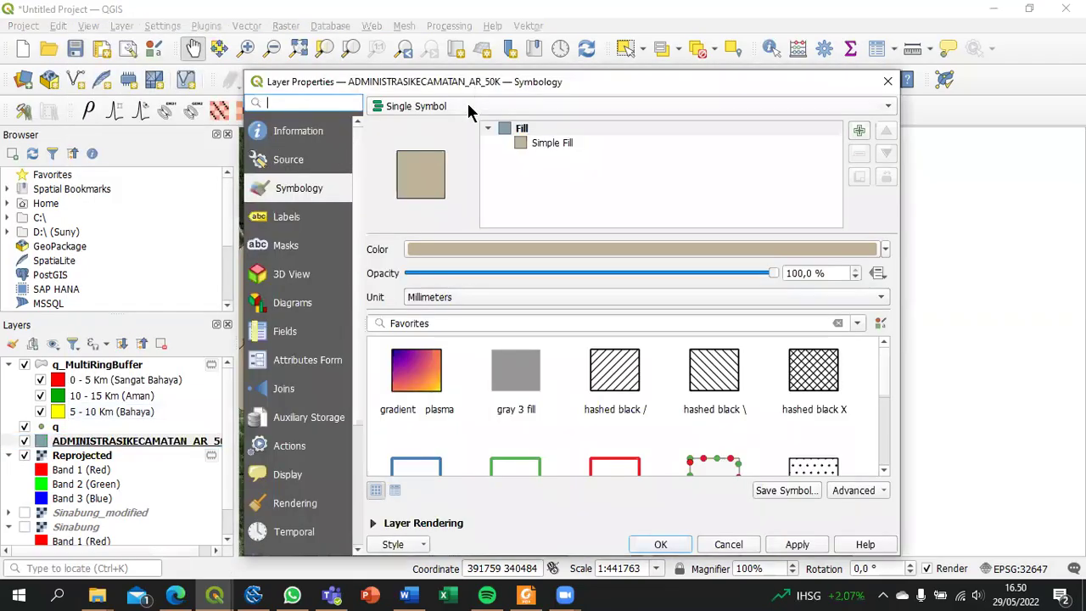
pyautogui.click(469, 108)
pyautogui.click(462, 120)
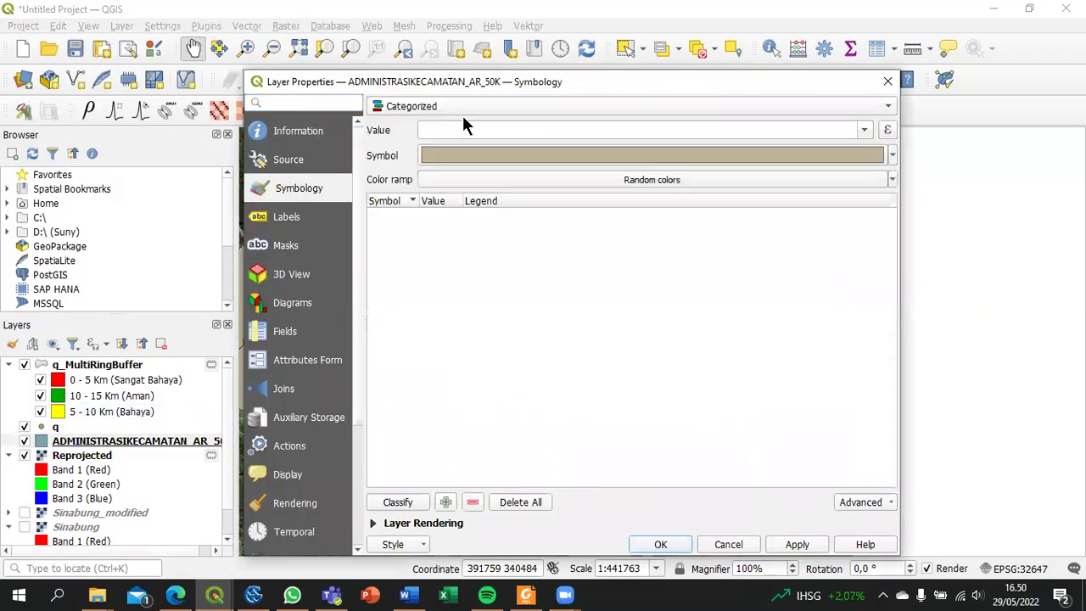
pyautogui.click(404, 502)
pyautogui.click(864, 130)
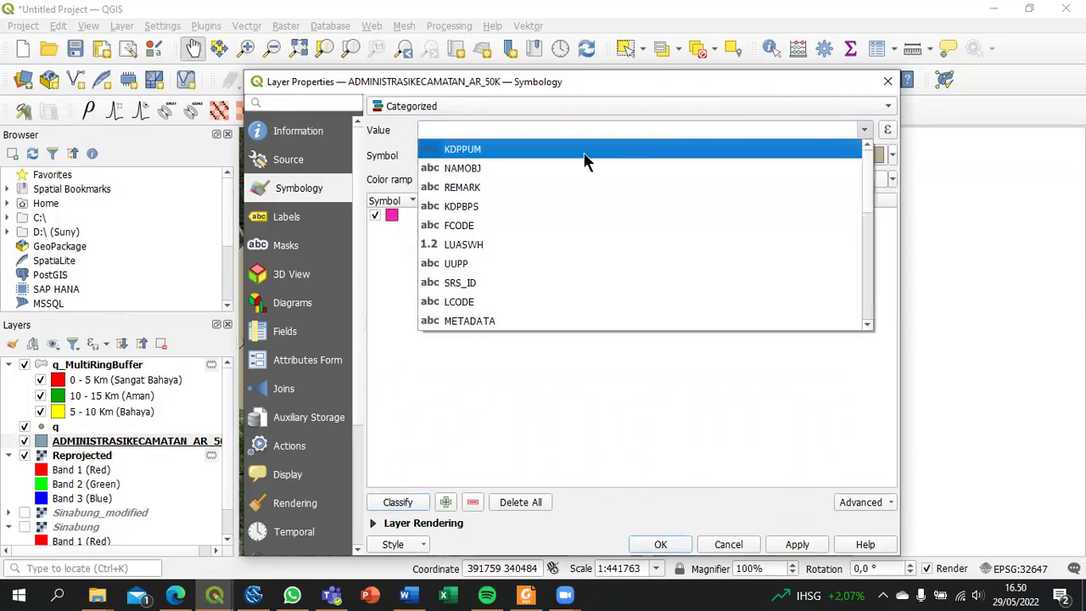
pyautogui.click(570, 169)
pyautogui.click(395, 502)
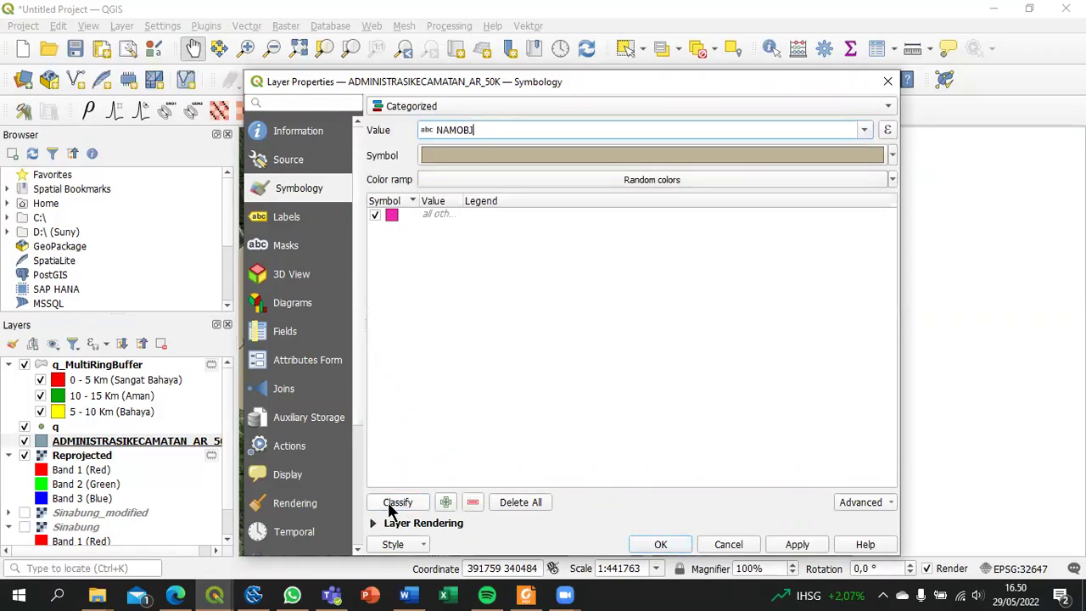
pyautogui.click(782, 545)
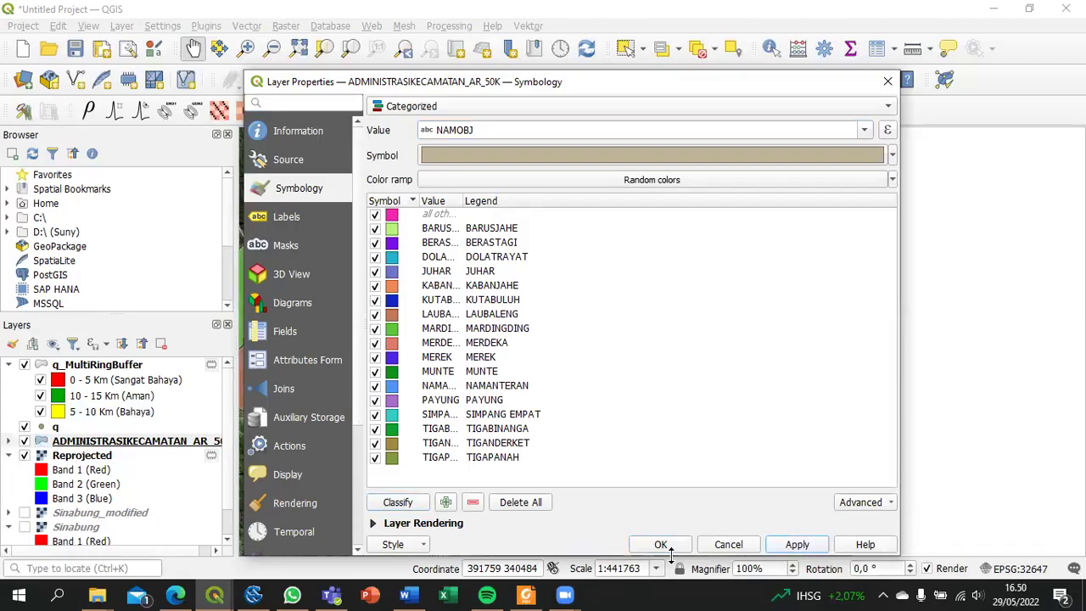
# Label the ADMINISTRASIKECAMATAN_AR_50K layer with Single Labels using the NAMOBJ field
pyautogui.click(289, 216)
pyautogui.click(437, 107)
pyautogui.click(437, 123)
pyautogui.click(864, 130)
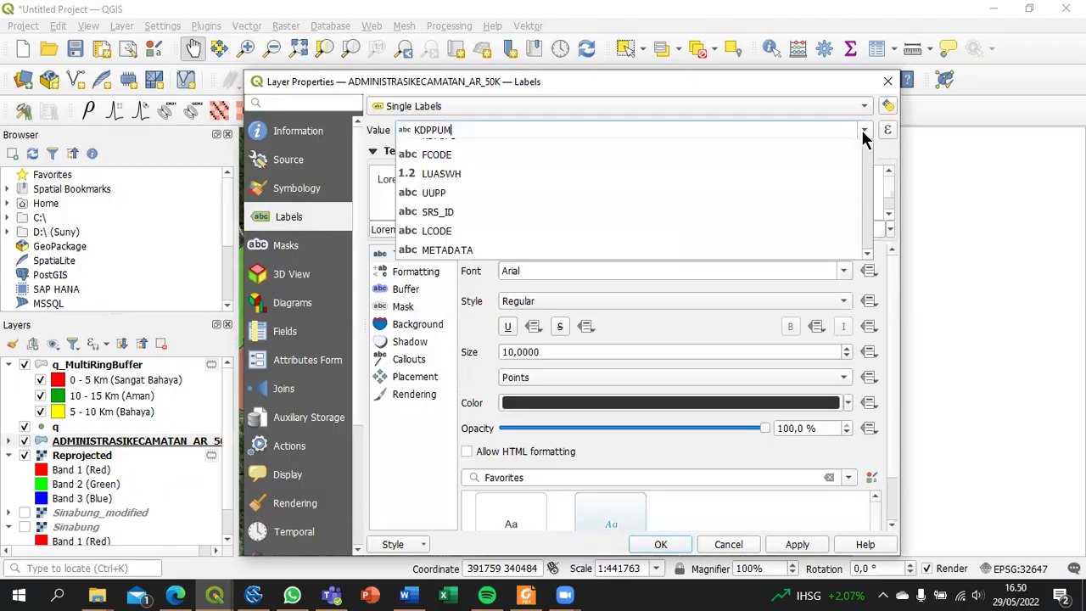
pyautogui.click(681, 167)
pyautogui.click(799, 544)
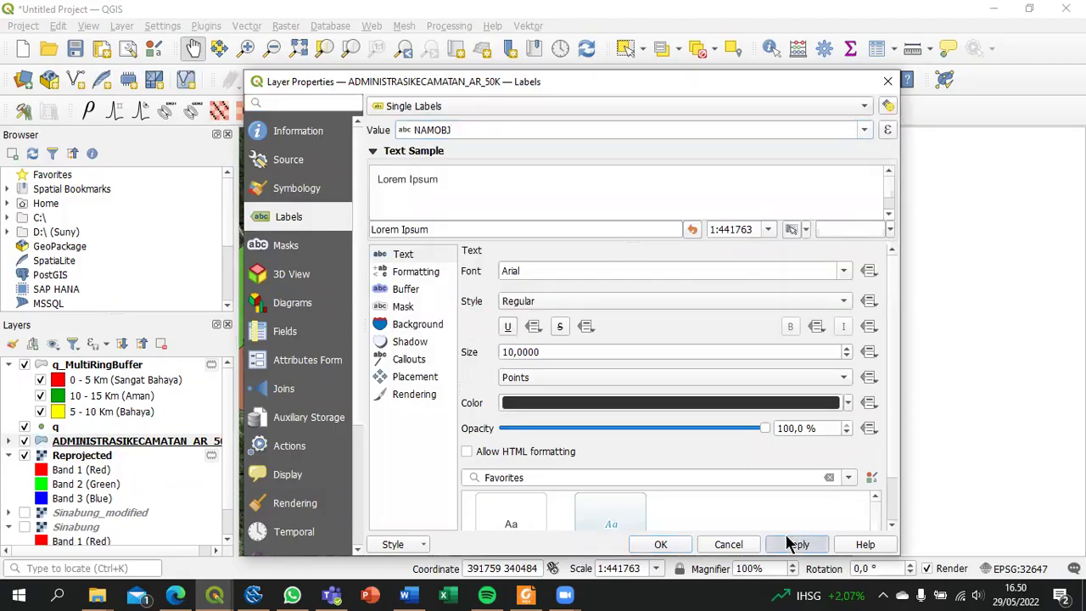
pyautogui.click(659, 545)
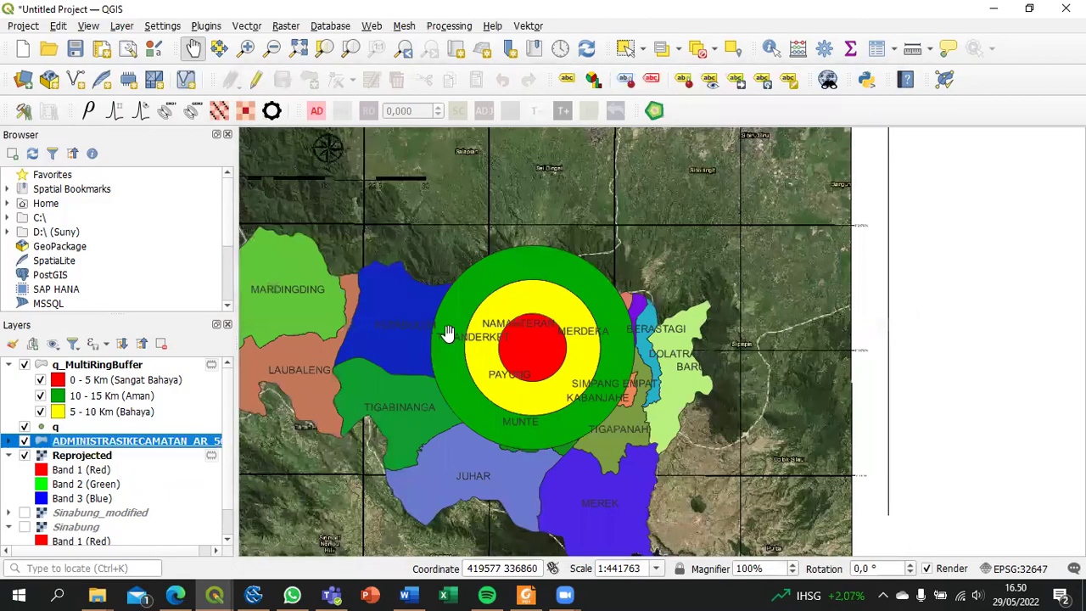
# Hide the ADMINISTRASIKECAMATAN_AR_50K layer so only the buffer rings lie over the base map
pyautogui.scroll(1, 475, 314)
pyautogui.scroll(-1, 486, 305)
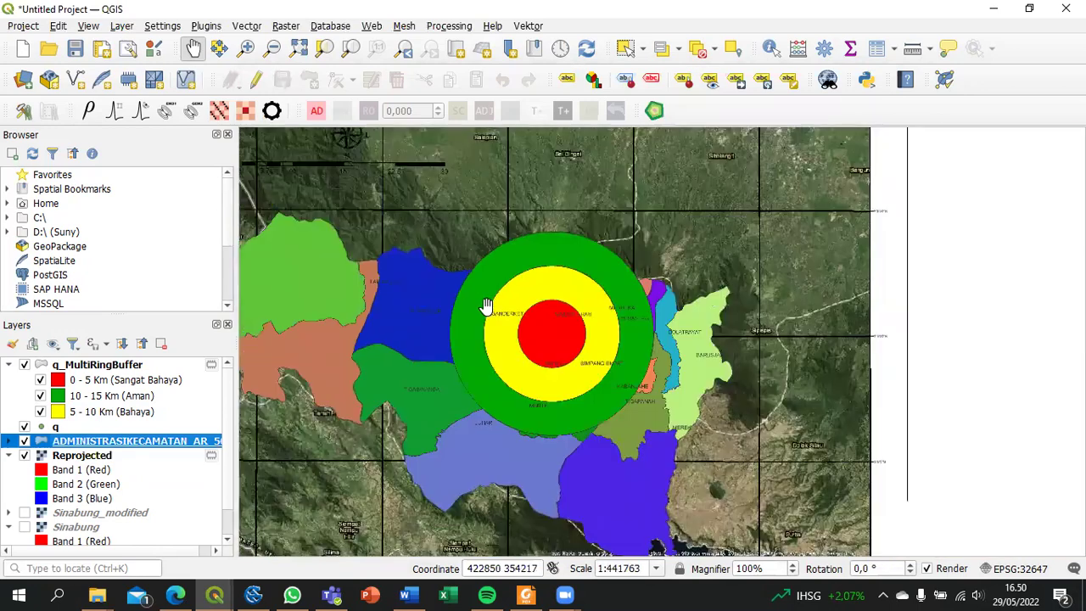
pyautogui.rightClick(60, 450)
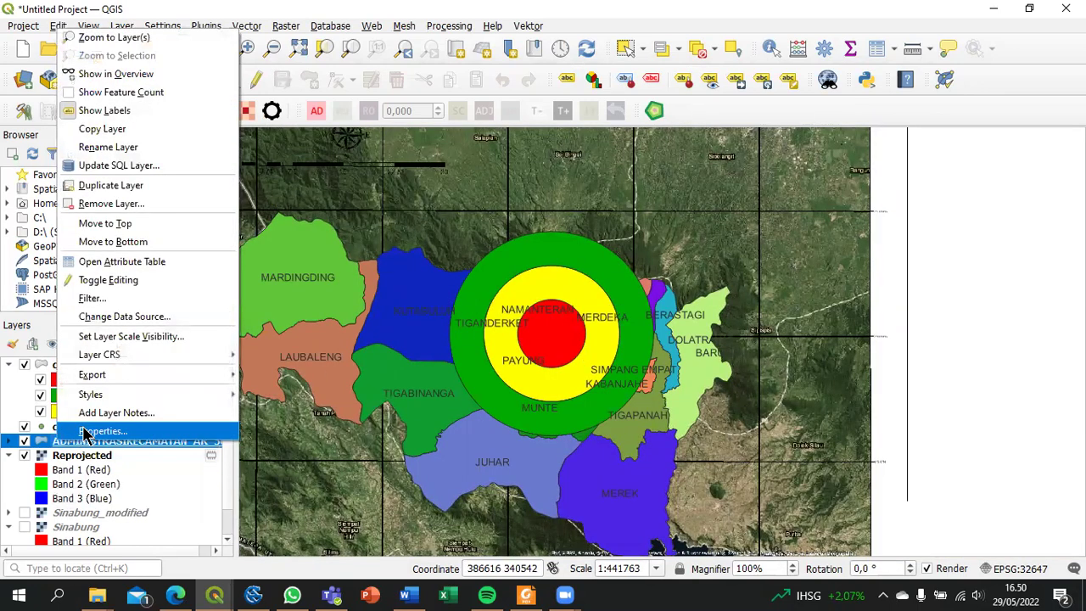
pyautogui.click(362, 379)
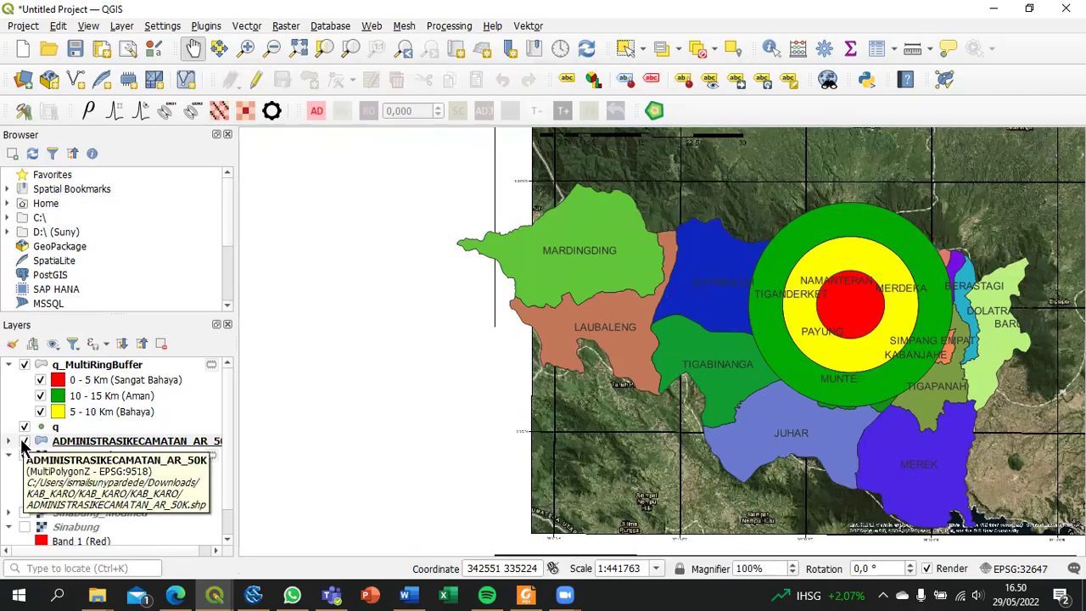
pyautogui.click(24, 442)
pyautogui.moveTo(670, 272); pyautogui.dragTo(463, 274)
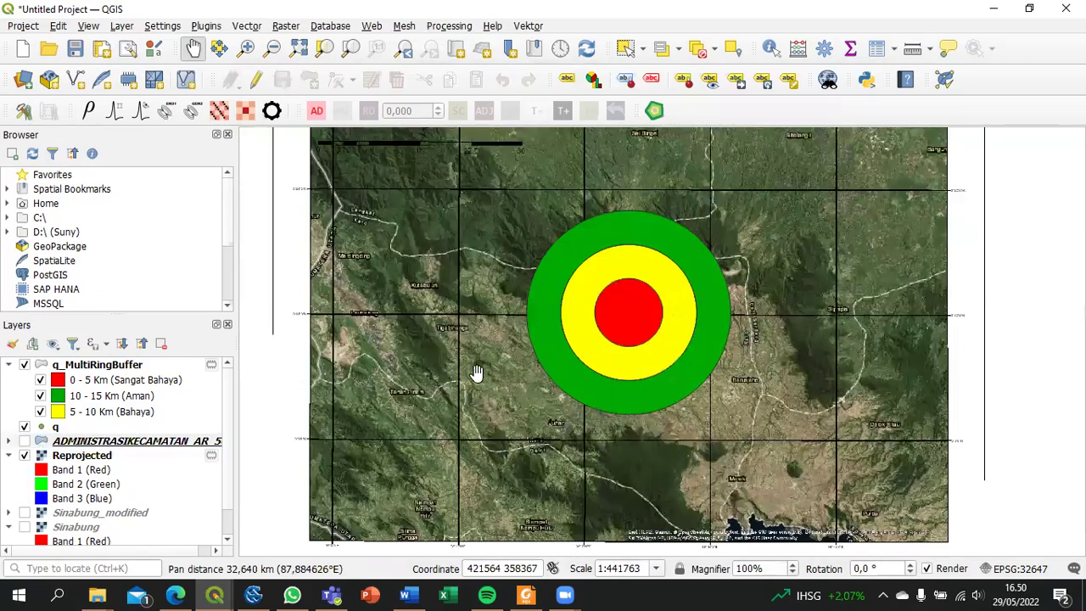
# Set the opacity of the q_MultiRingBuffer category symbol to 60% and apply it to all hazard classes
pyautogui.rightClick(68, 366)
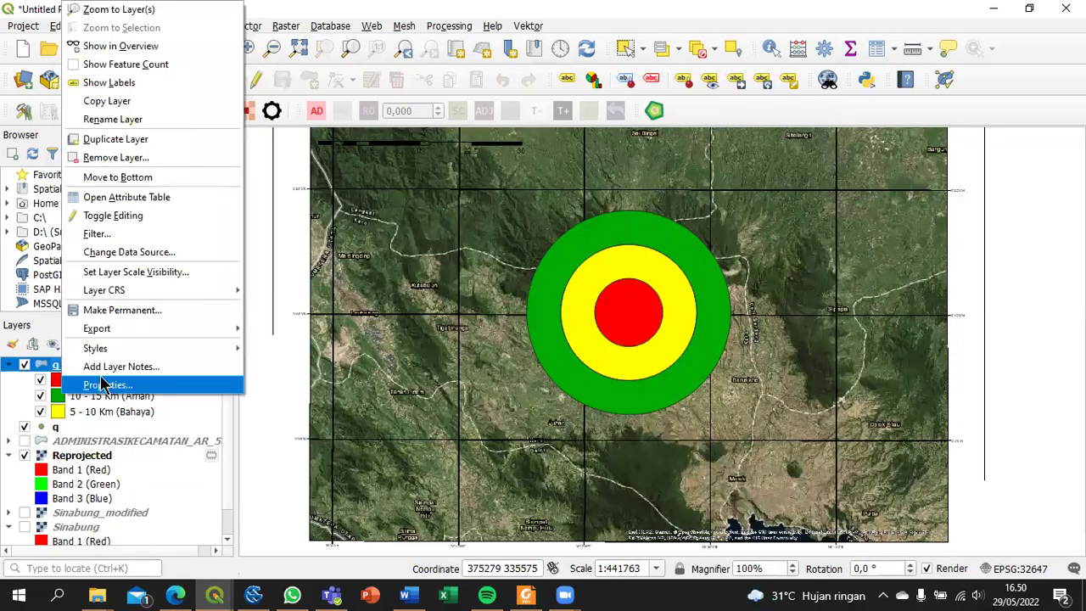
pyautogui.click(102, 384)
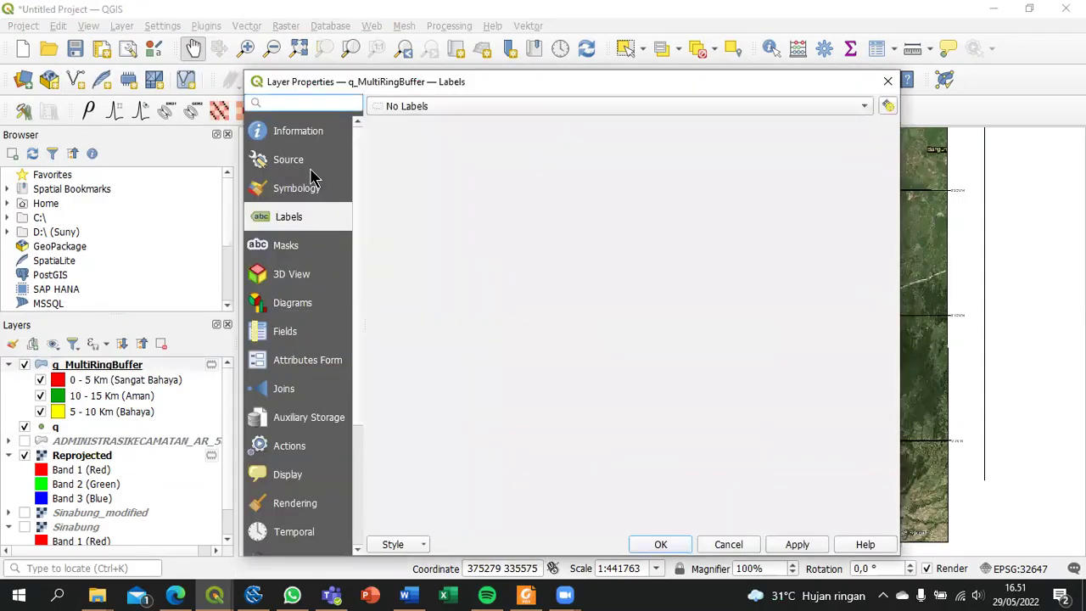
pyautogui.click(297, 191)
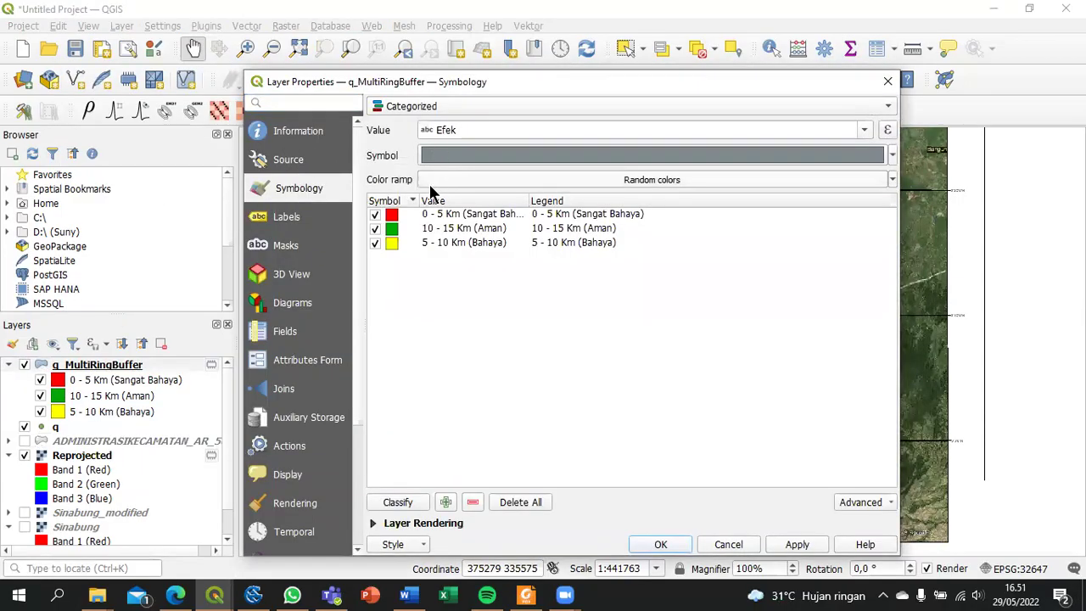
pyautogui.click(439, 156)
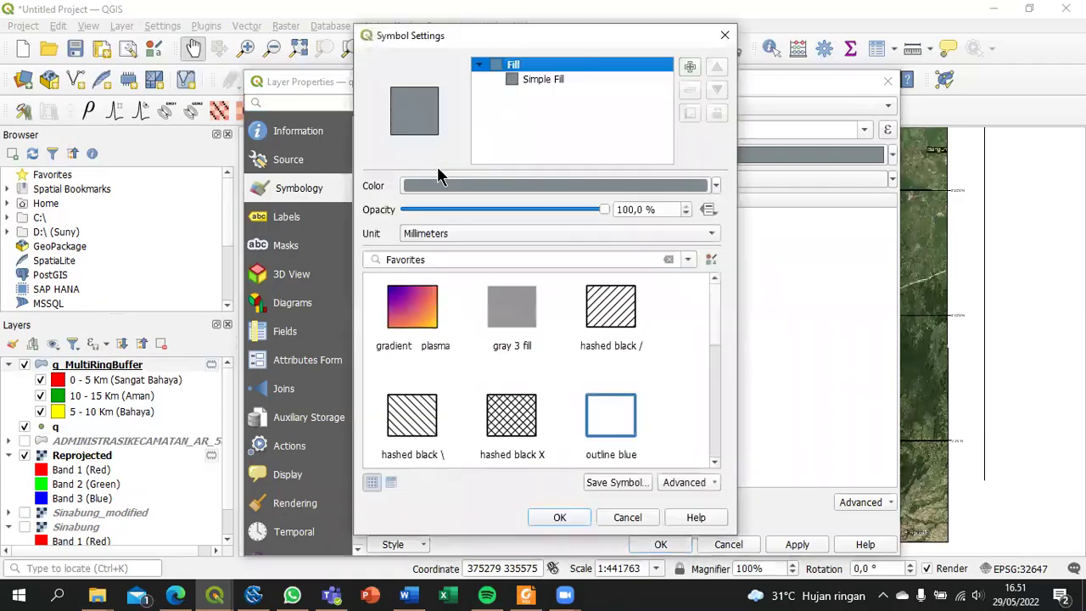
pyautogui.click(641, 209)
pyautogui.write('60')
pyautogui.press('Return')
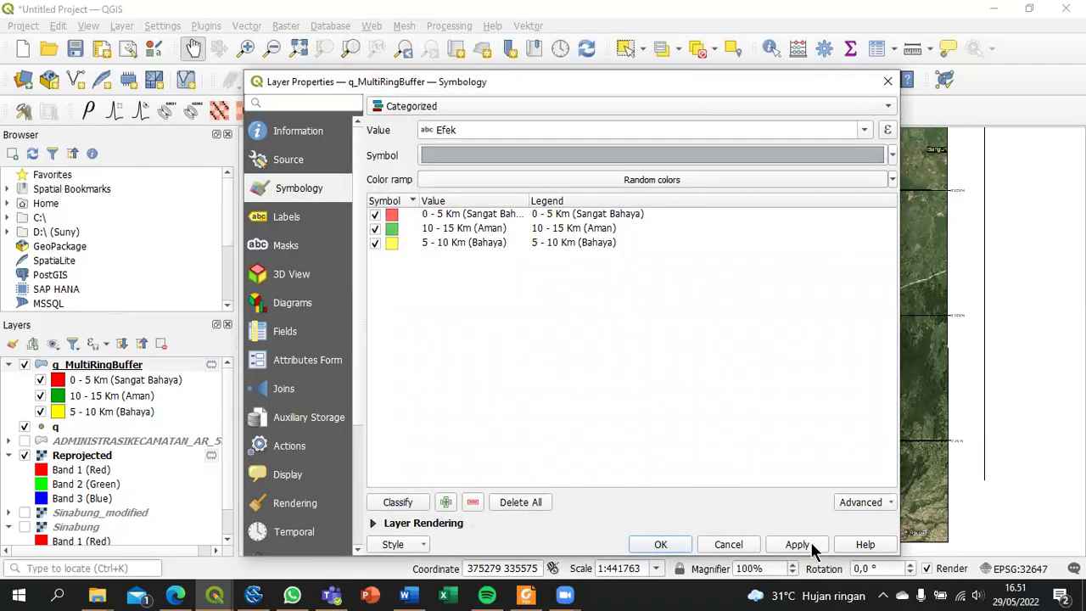
pyautogui.click(811, 545)
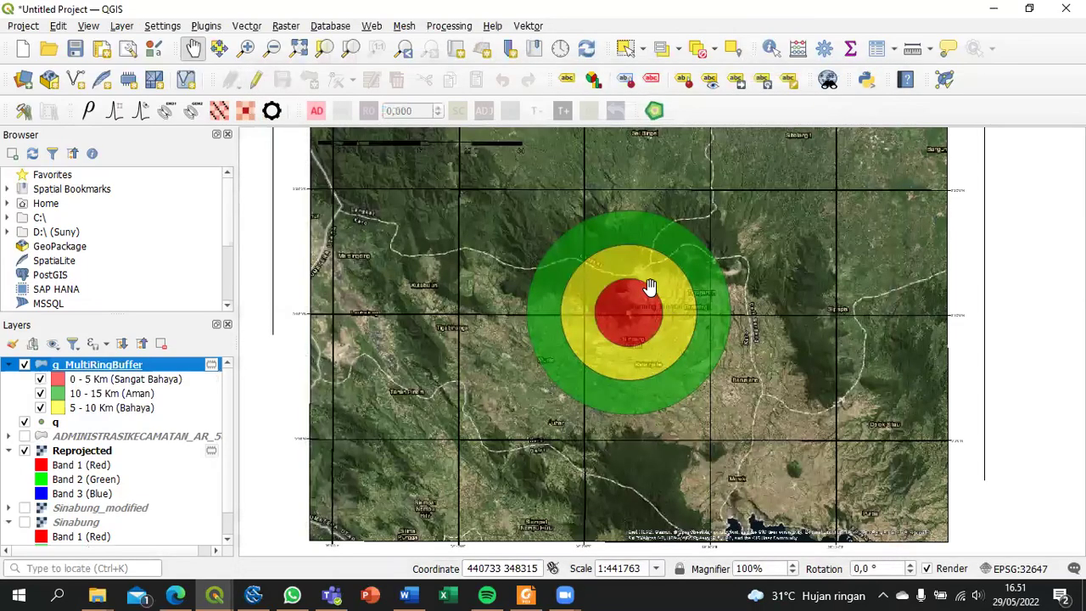
# Show the ADMINISTRASIKECAMATAN_AR_50K layer beneath the semi-transparent rings and examine which subdistricts each hazard zone covers
pyautogui.scroll(1, 649, 287)
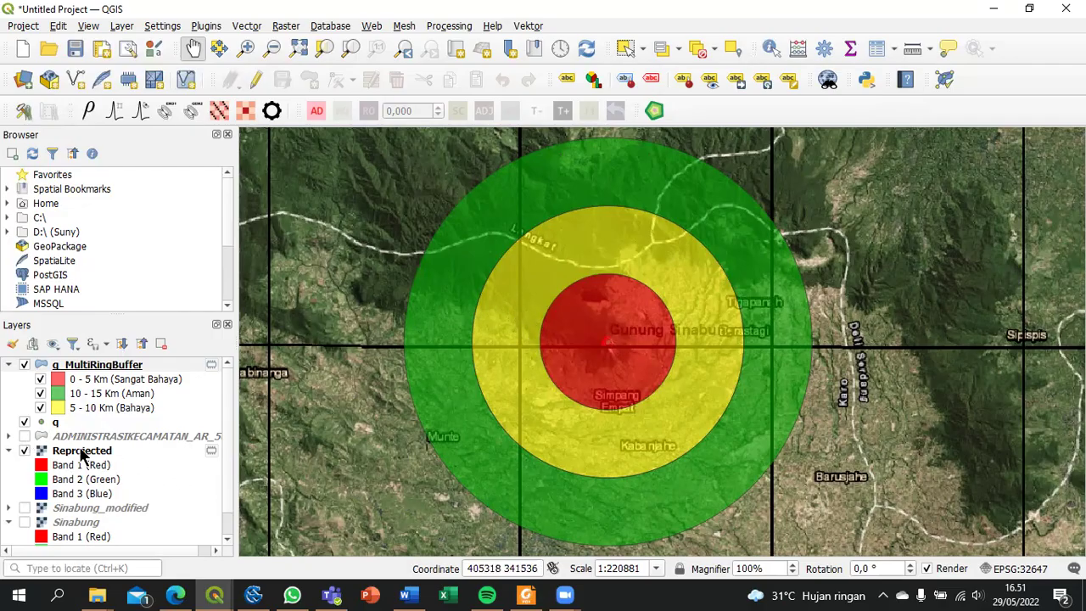
pyautogui.click(25, 436)
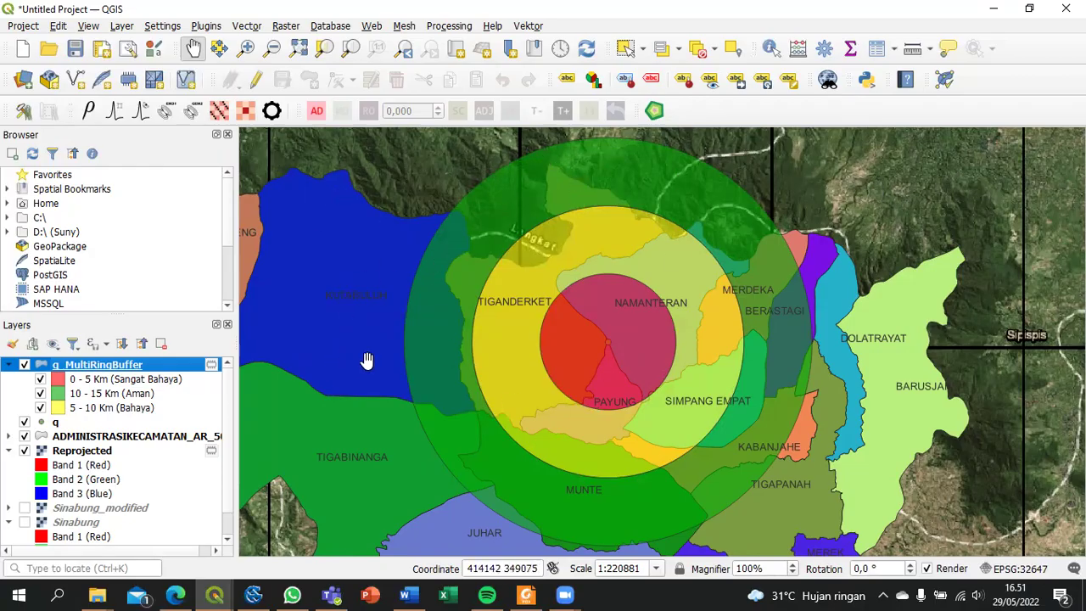
pyautogui.scroll(1, 619, 383)
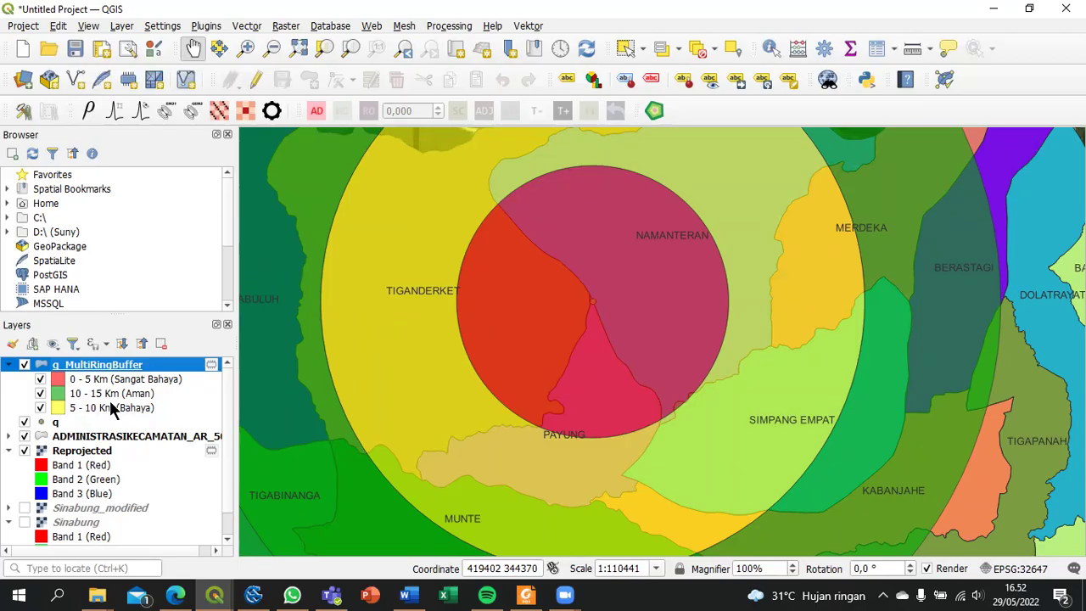
pyautogui.scroll(-2, 379, 307)
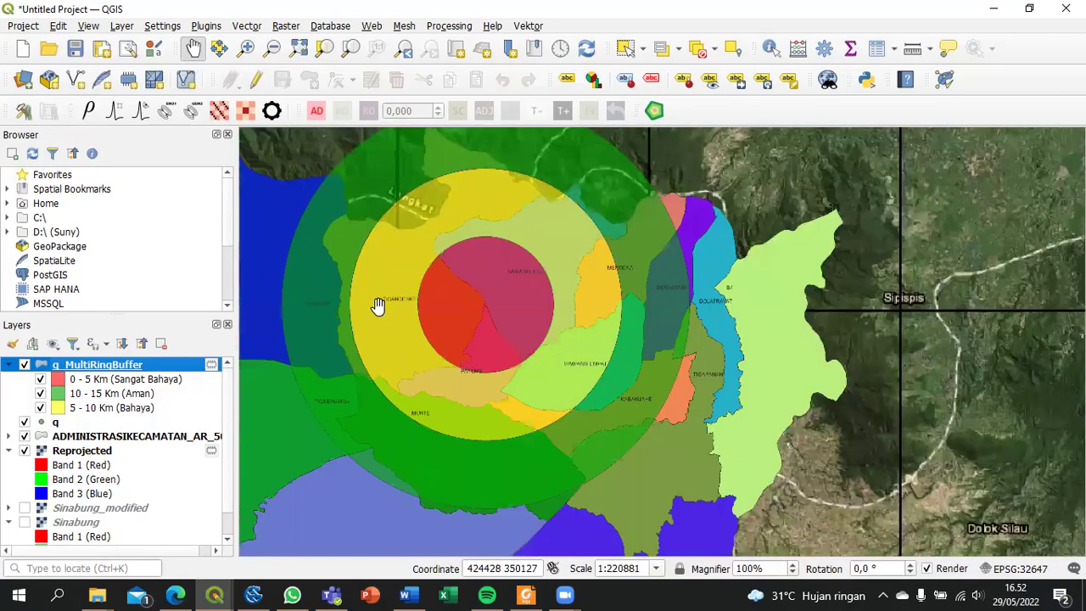
# Examine up close which subdistricts fall within the 0 - 5 Km (Sangat Bahaya) and 5 - 10 Km (Bahaya) rings
pyautogui.scroll(2, 395, 294)
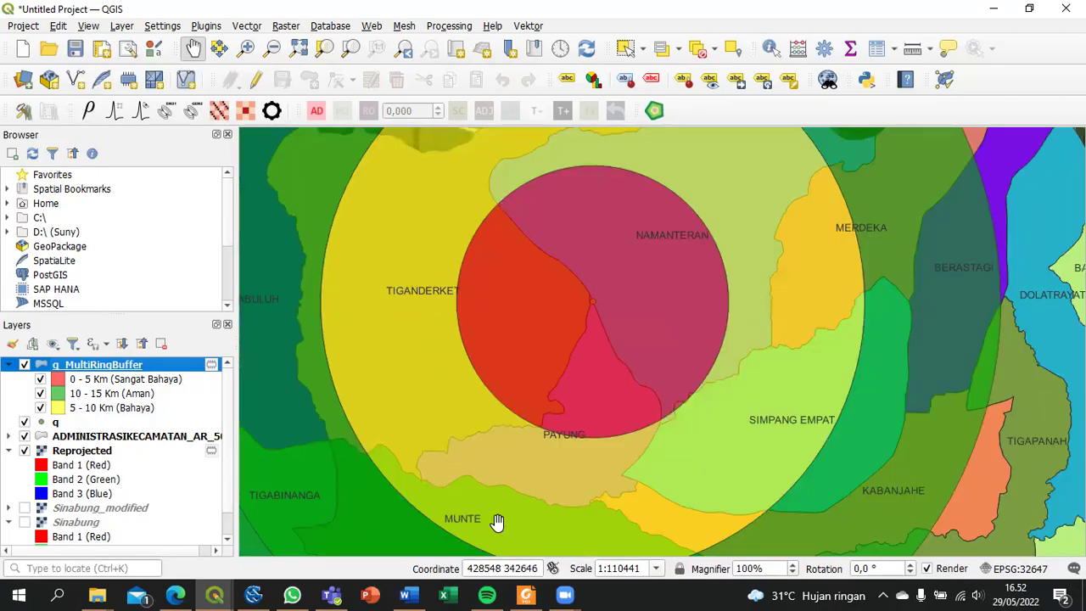
pyautogui.moveTo(517, 524); pyautogui.dragTo(491, 461)
pyautogui.moveTo(528, 426); pyautogui.dragTo(555, 517)
pyautogui.moveTo(630, 451); pyautogui.dragTo(625, 507)
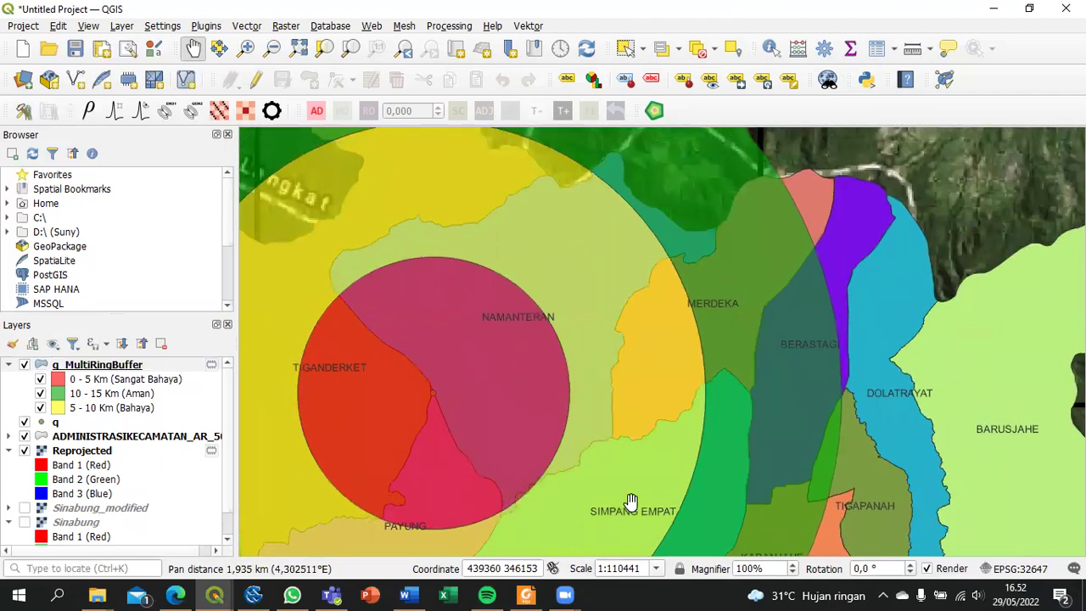
pyautogui.moveTo(652, 334); pyautogui.dragTo(618, 371)
pyautogui.moveTo(590, 327); pyautogui.dragTo(635, 359)
pyautogui.moveTo(456, 303); pyautogui.dragTo(555, 257)
pyautogui.scroll(-1, 585, 305)
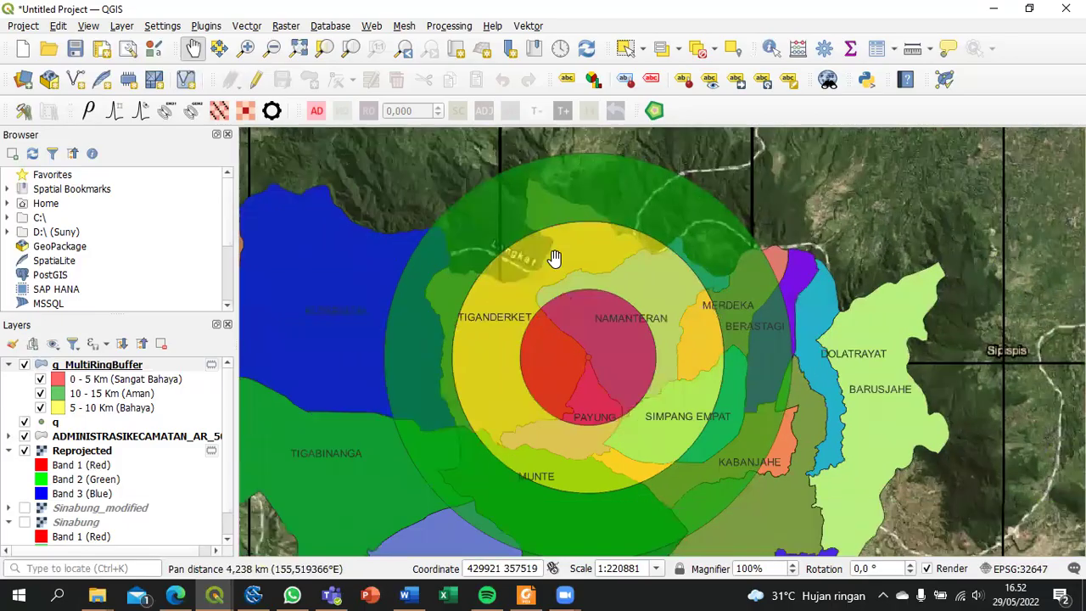
# Inspect the subdistricts all around the outer 10 - 15 Km (Aman) ring and those lying beyond the buffer
pyautogui.moveTo(572, 317); pyautogui.dragTo(556, 279)
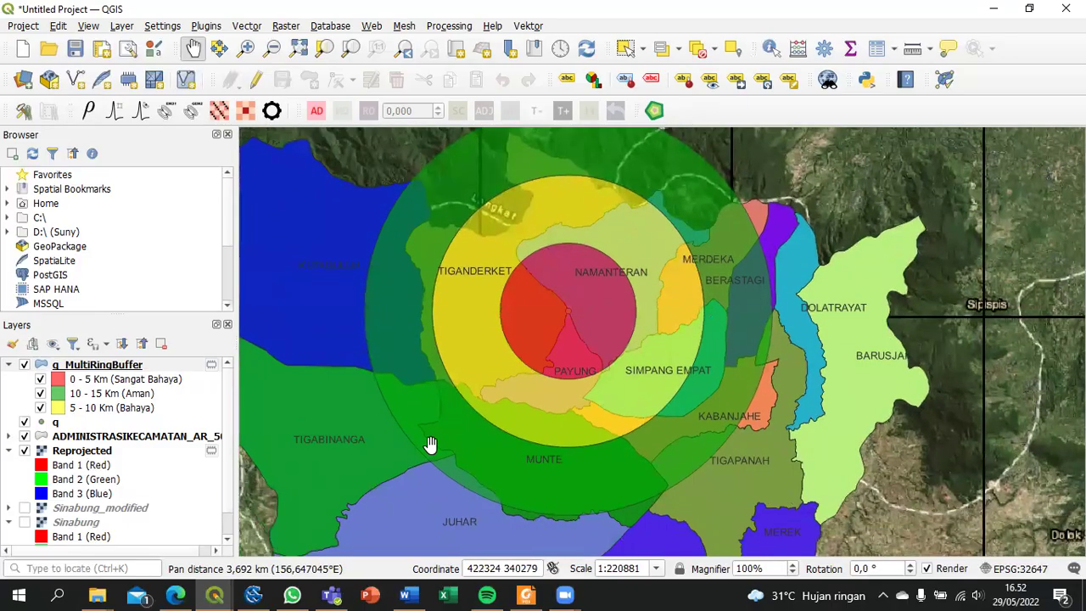
pyautogui.moveTo(554, 441); pyautogui.dragTo(529, 405)
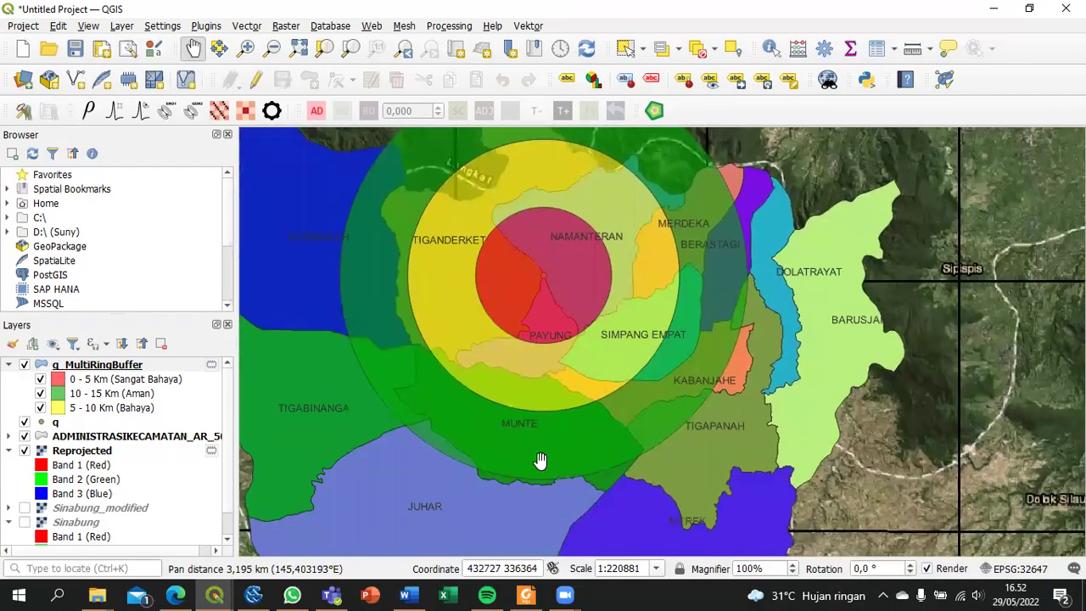
pyautogui.moveTo(700, 381); pyautogui.dragTo(624, 456)
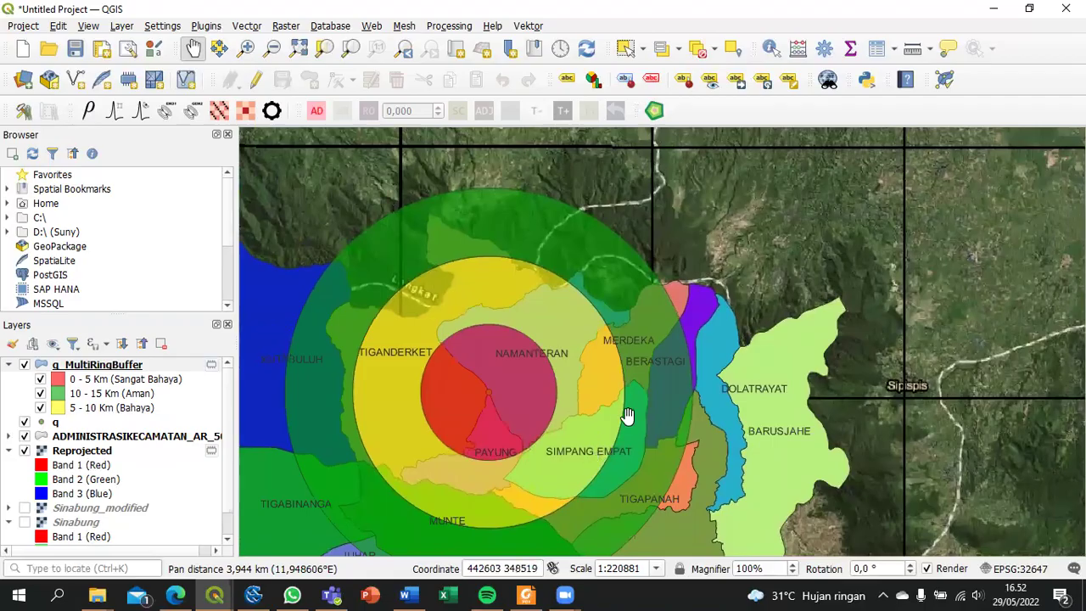
pyautogui.moveTo(625, 416); pyautogui.dragTo(629, 503)
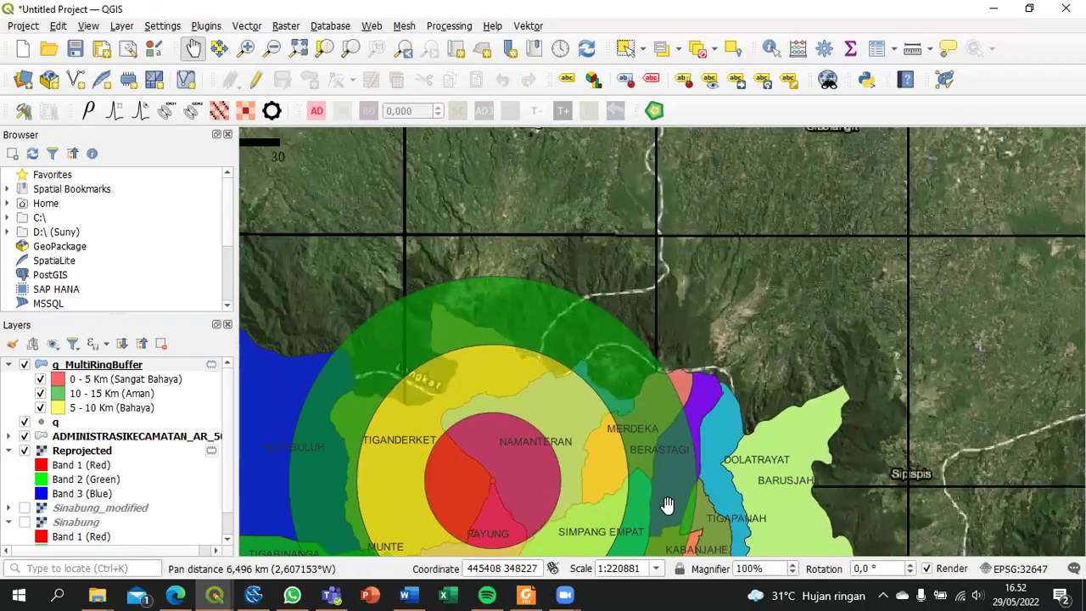
pyautogui.moveTo(626, 441); pyautogui.dragTo(694, 416)
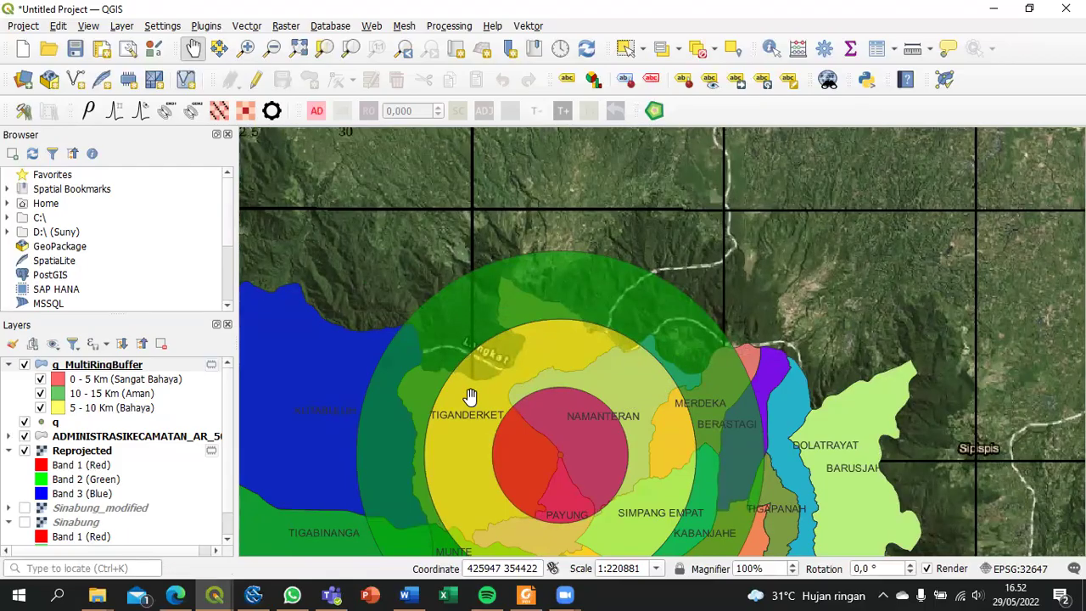
pyautogui.moveTo(468, 396); pyautogui.dragTo(565, 378)
pyautogui.moveTo(534, 459); pyautogui.dragTo(594, 346)
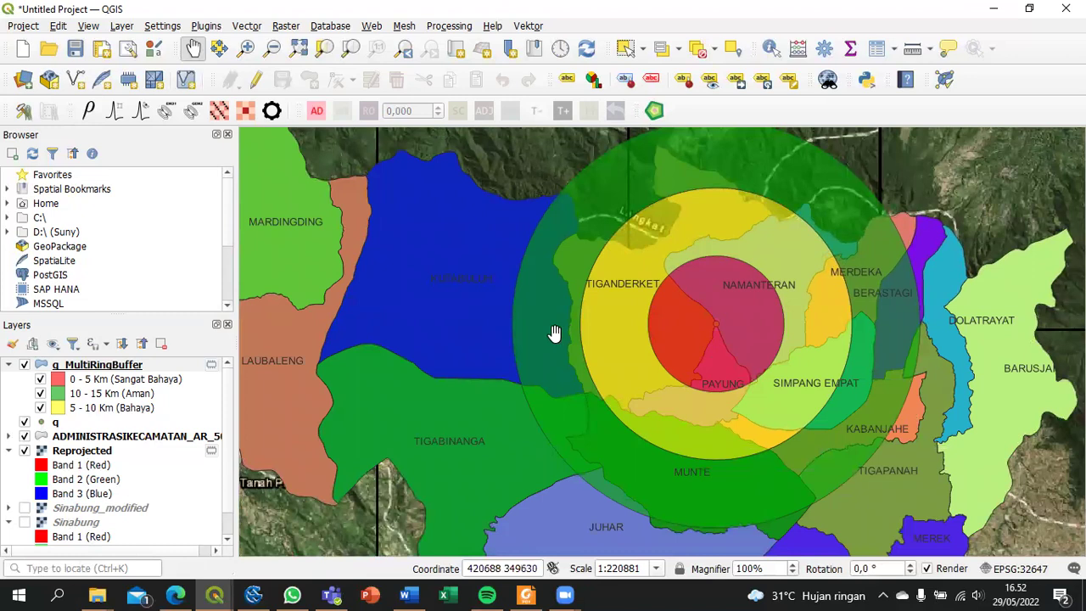
pyautogui.moveTo(527, 357); pyautogui.dragTo(551, 379)
pyautogui.moveTo(650, 405); pyautogui.dragTo(572, 419)
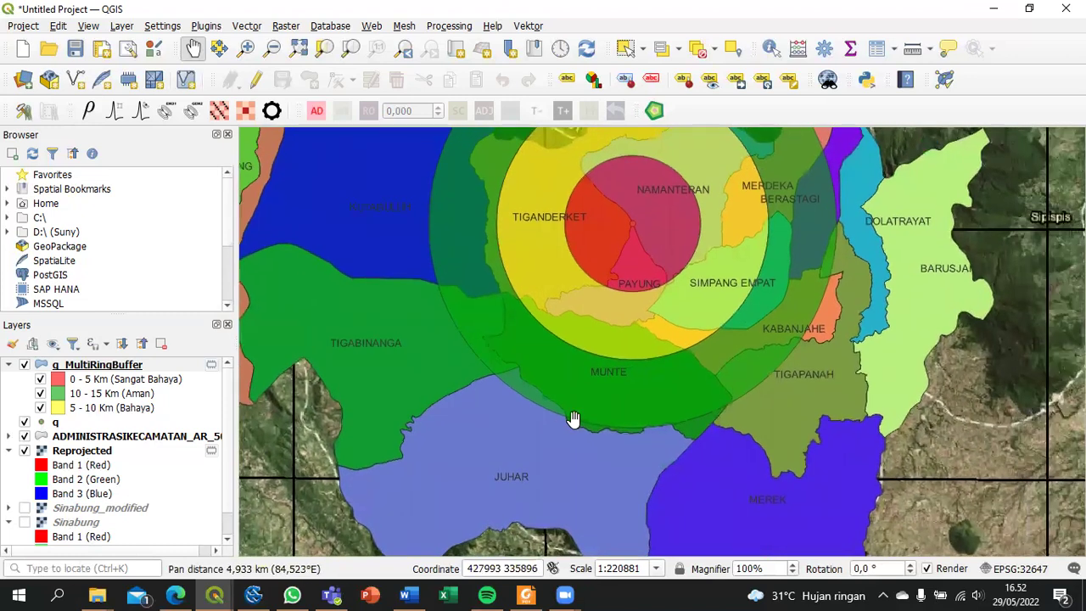
pyautogui.moveTo(636, 352); pyautogui.dragTo(601, 370)
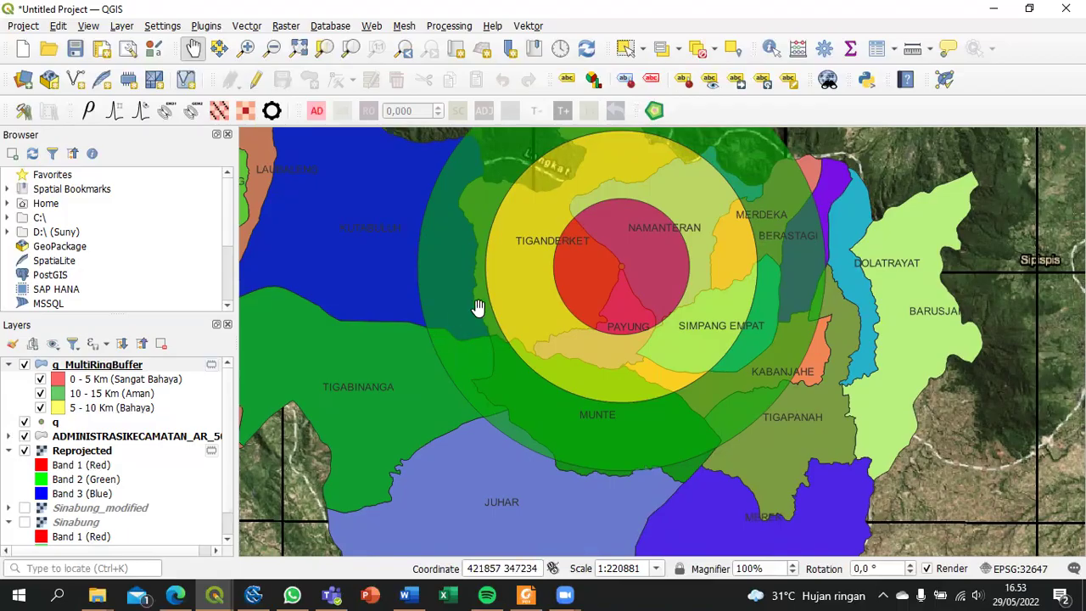
# Compare the three hazard rings with the full extent of the labeled subdistricts, then recheck the area around the volcano
pyautogui.scroll(-1, 507, 320)
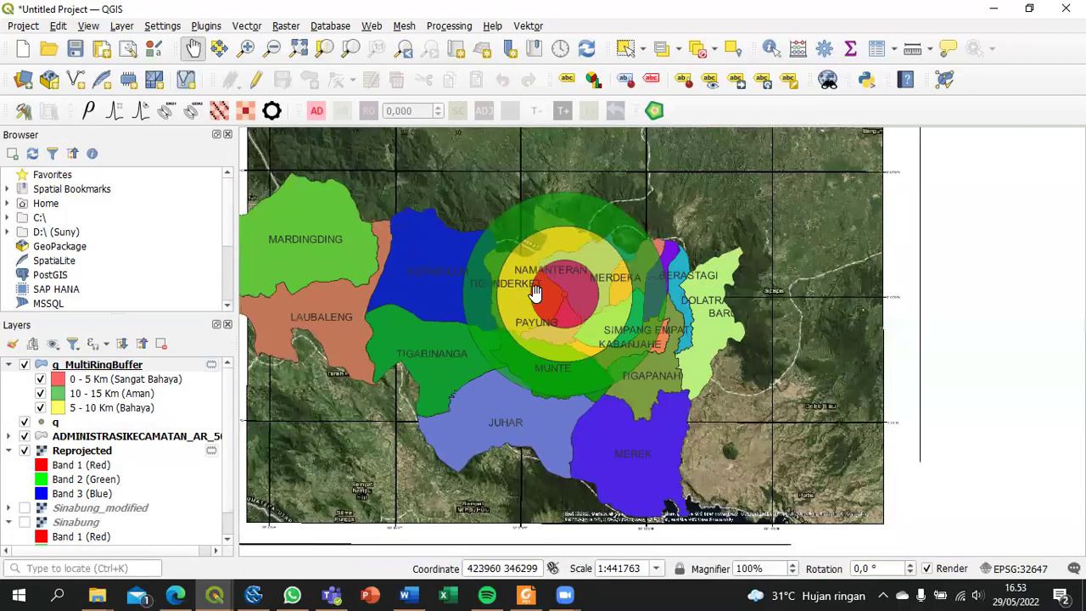
pyautogui.scroll(1, 582, 268)
pyautogui.scroll(1, 583, 268)
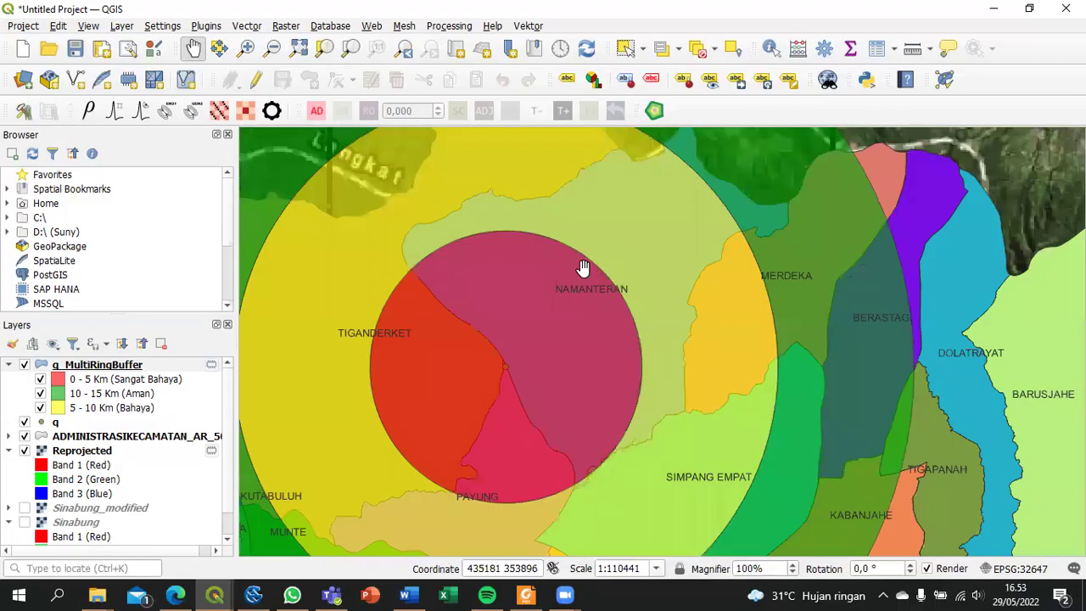
pyautogui.scroll(-1, 582, 268)
pyautogui.moveTo(582, 268); pyautogui.dragTo(585, 274)
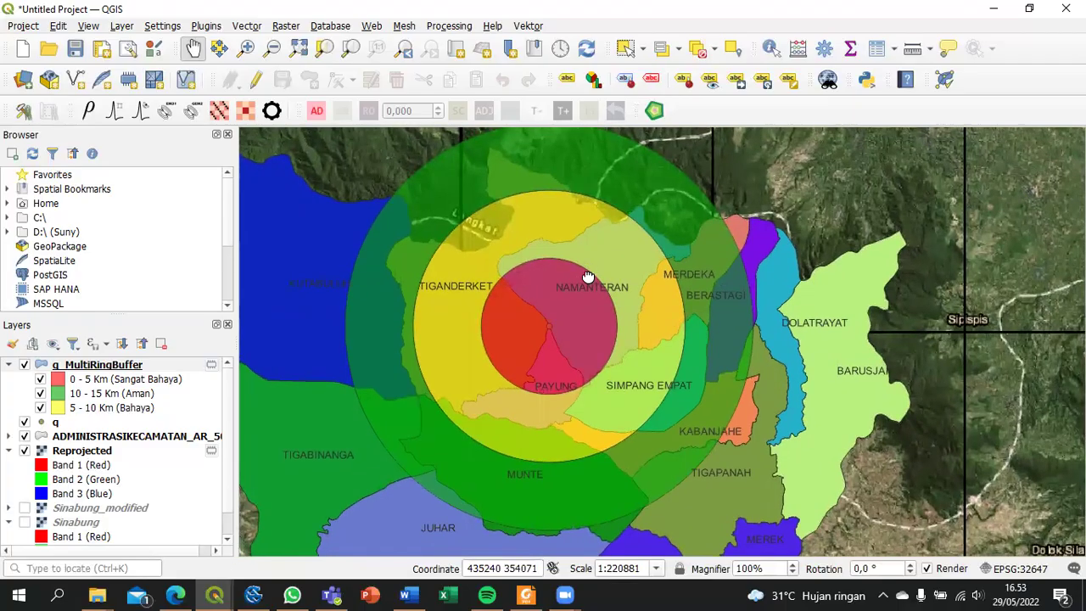
pyautogui.moveTo(588, 278); pyautogui.dragTo(598, 289)
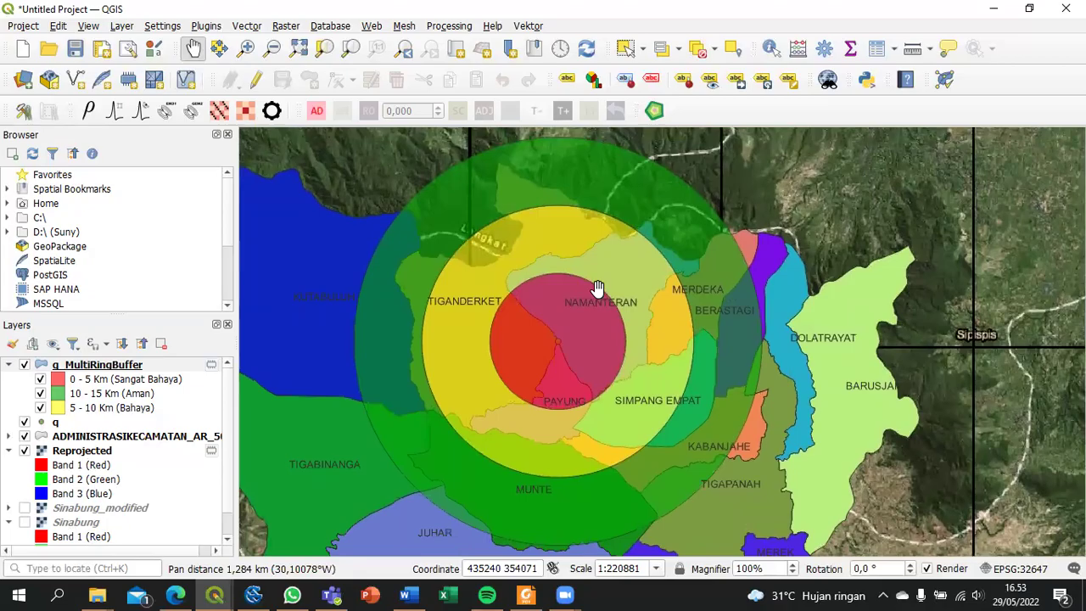